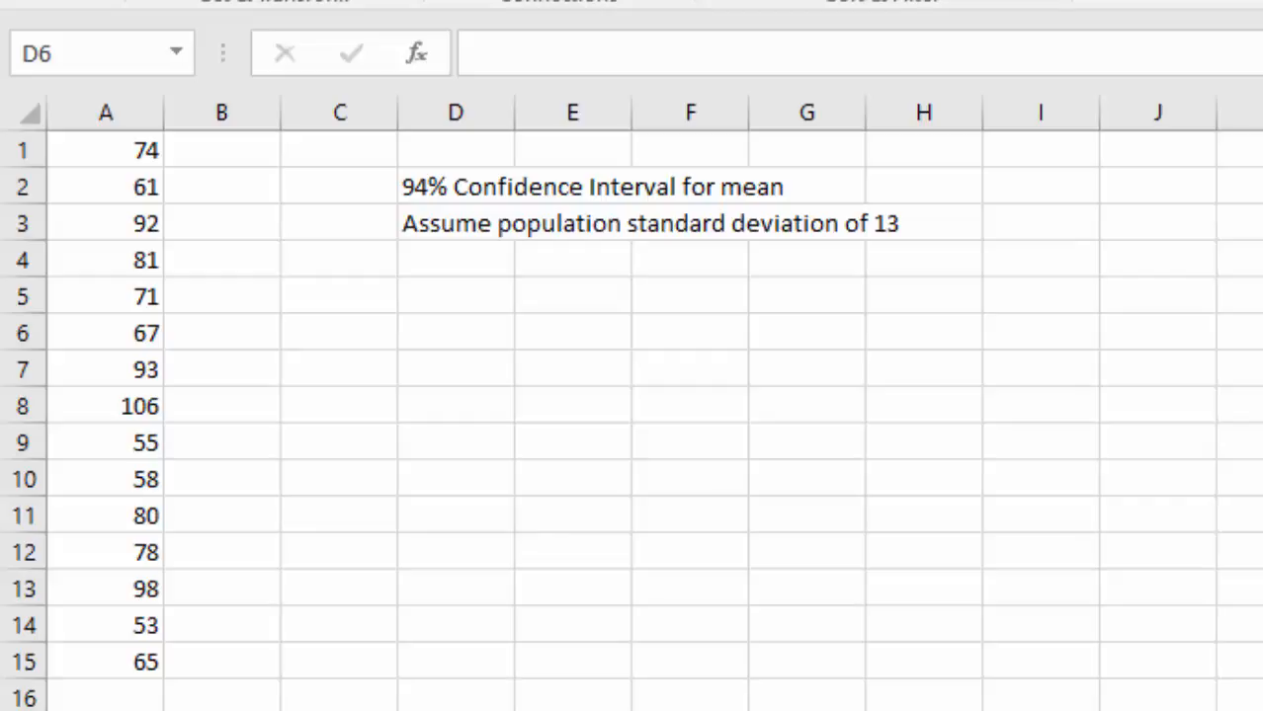
Label D5 "Mean" and calculate the average of the data in A1:A15 in E5
click(451, 298)
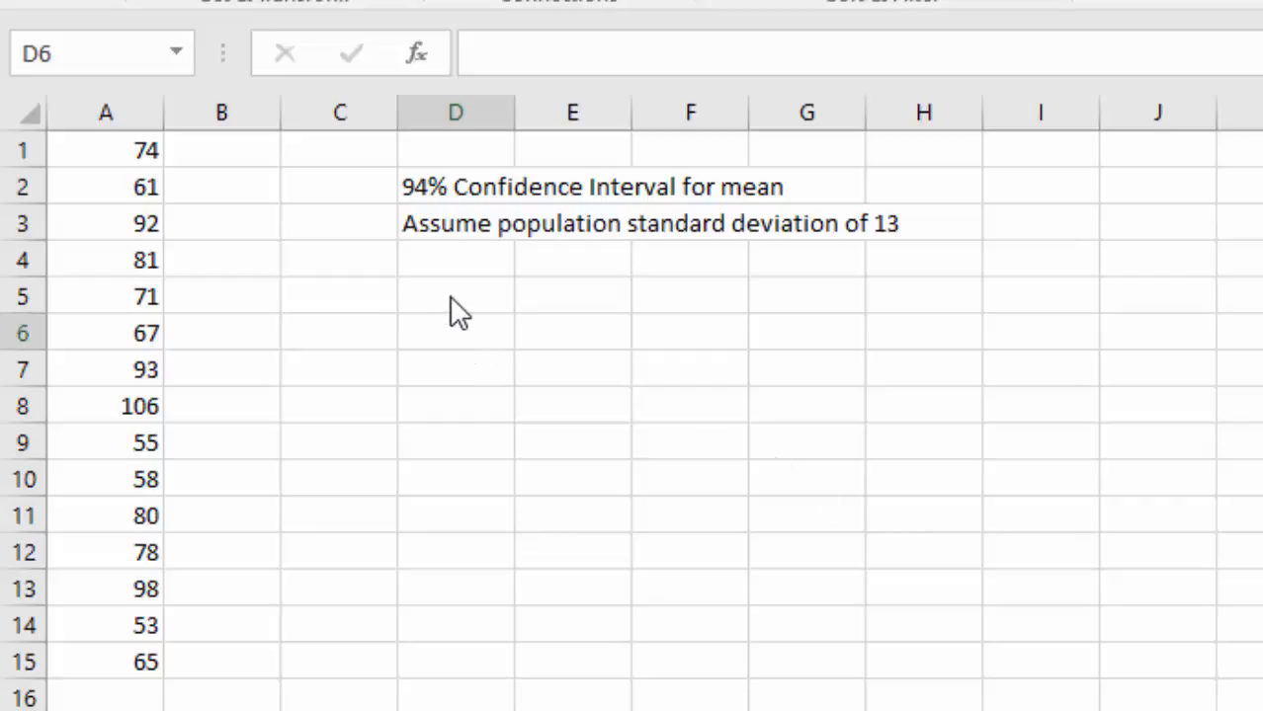
click(452, 297)
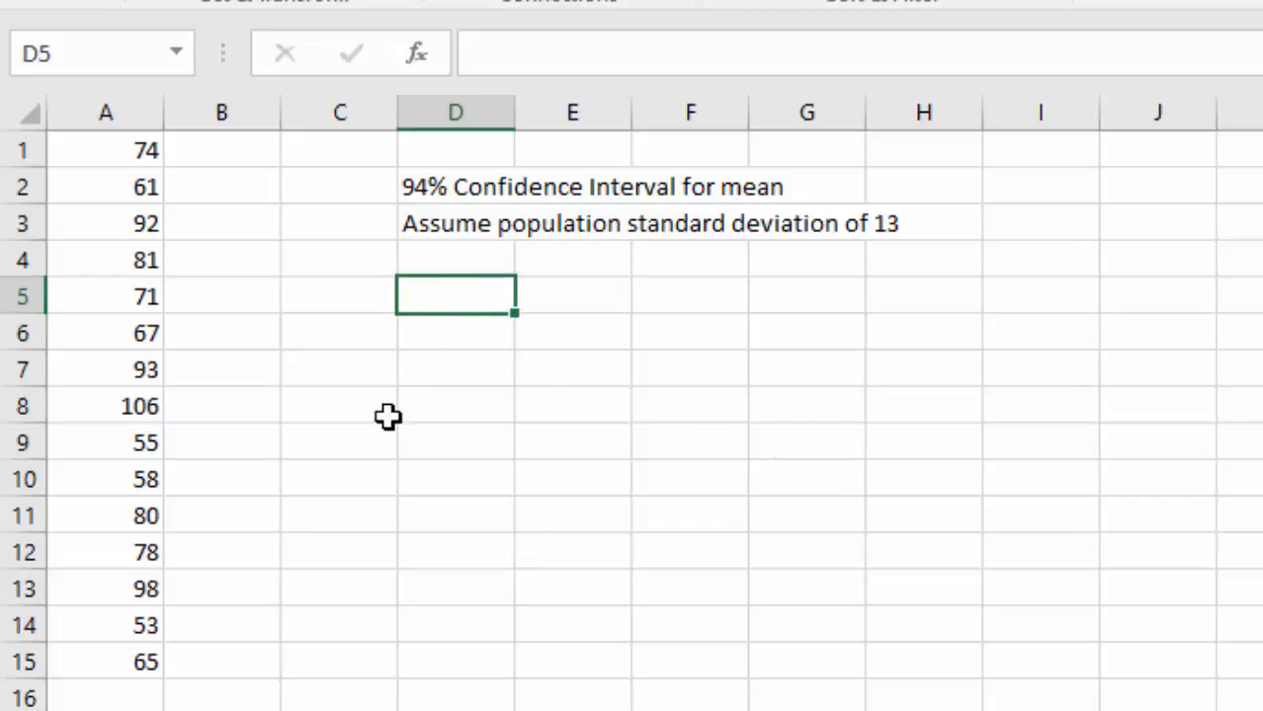
text(Mean)
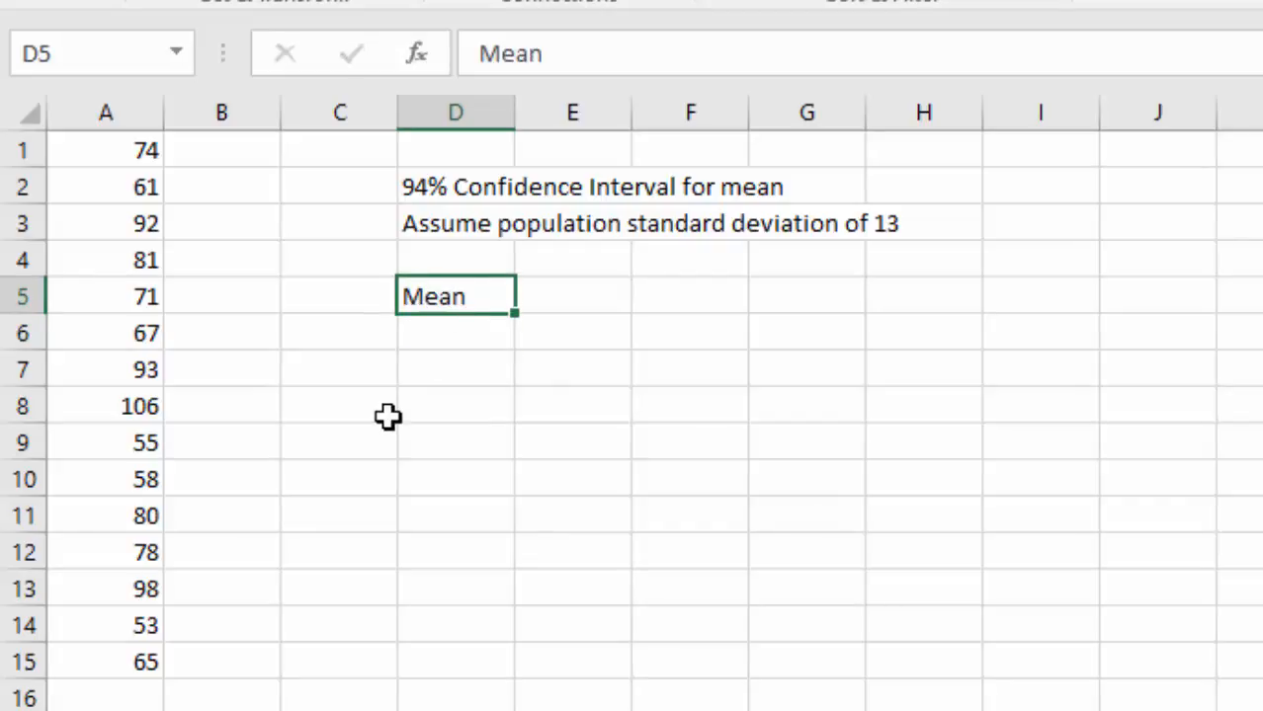
key(Tab)
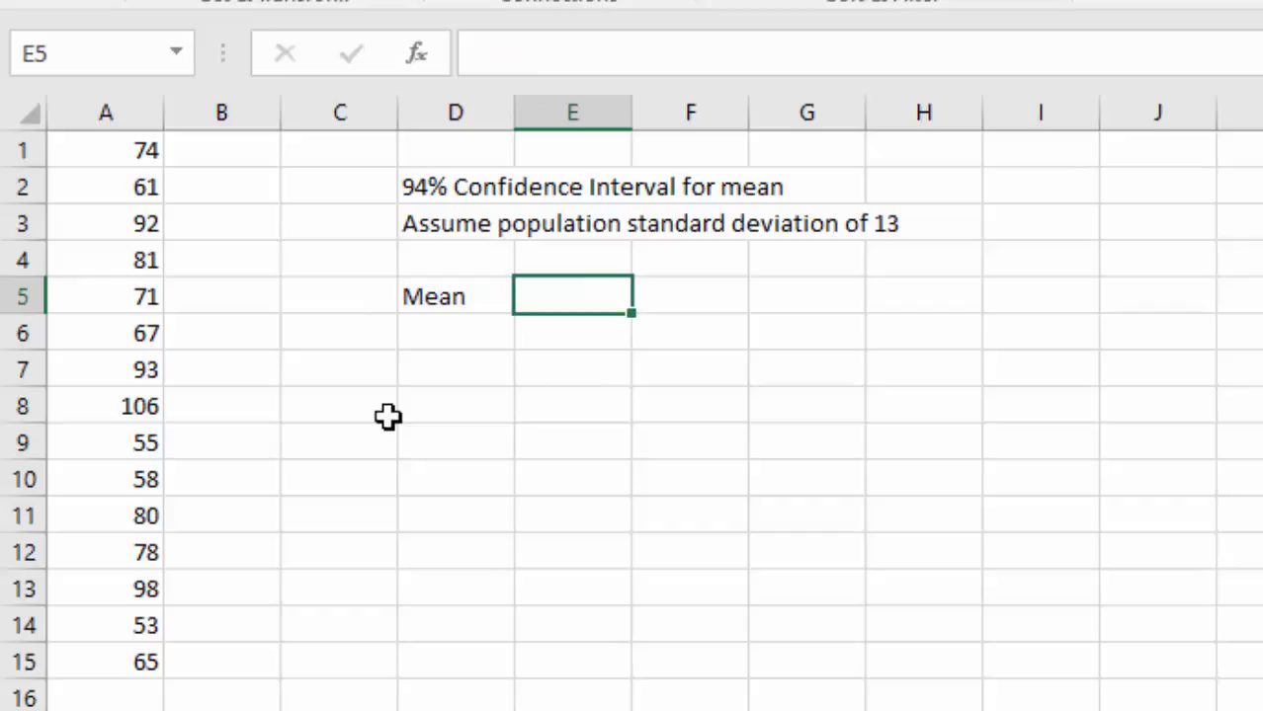
text(=av)
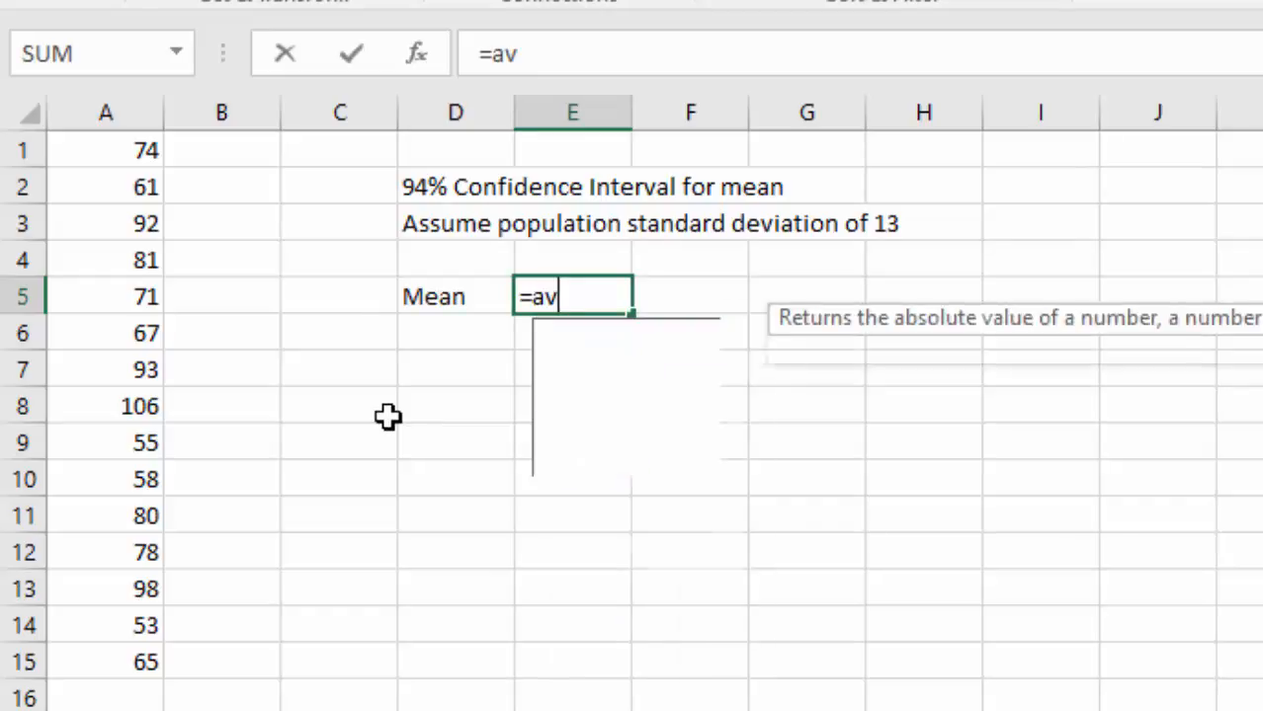
text(erage()
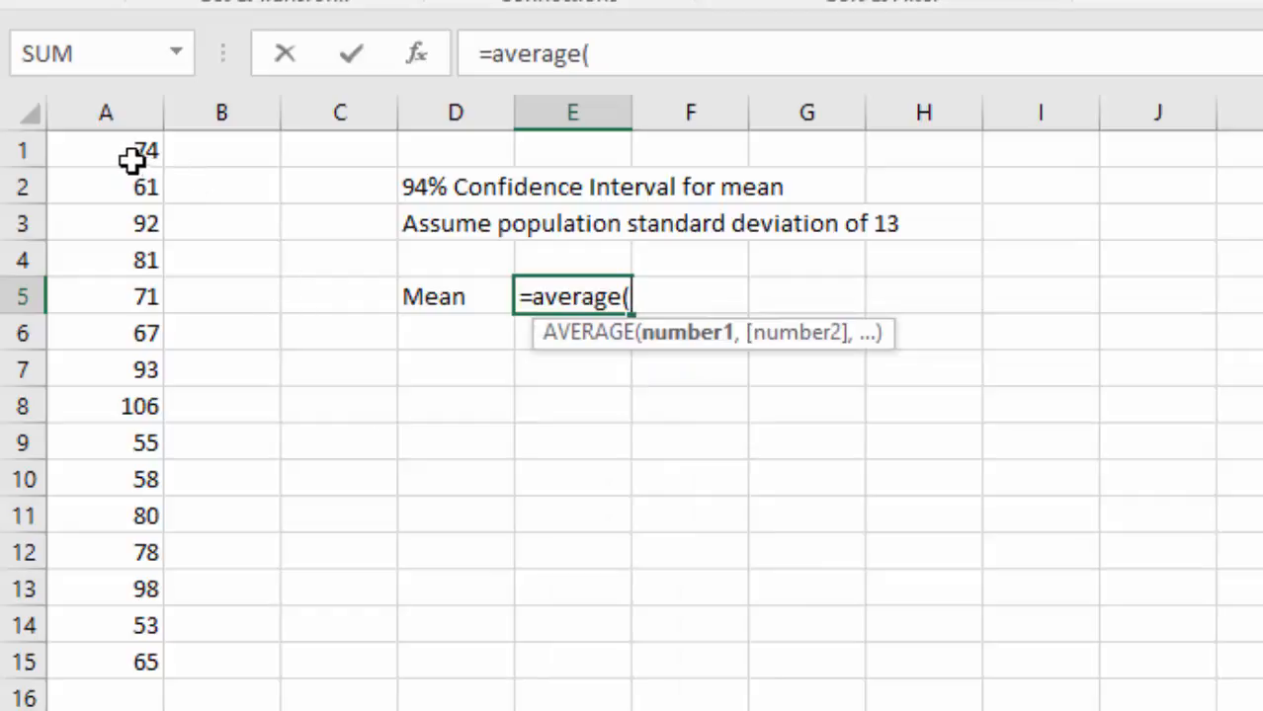
drag(132, 161, 99, 669)
key(Return)
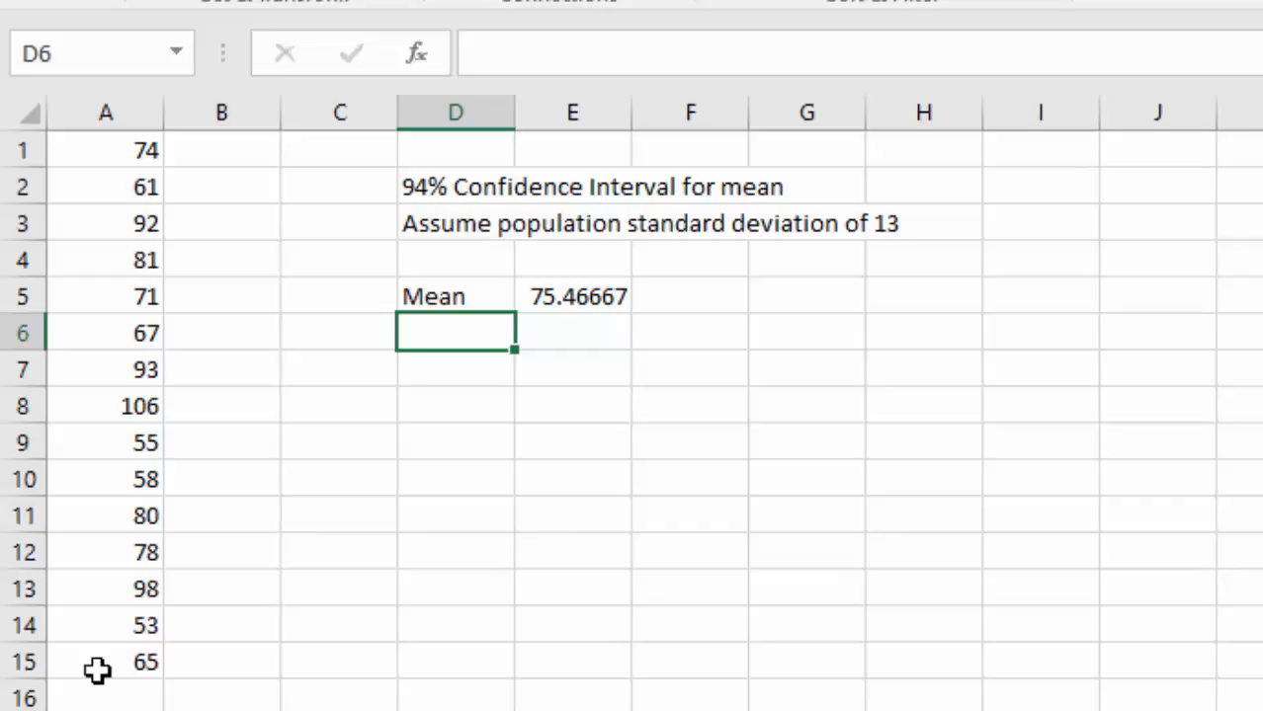
Enter the confidence level 94% in cell H6
click(880, 344)
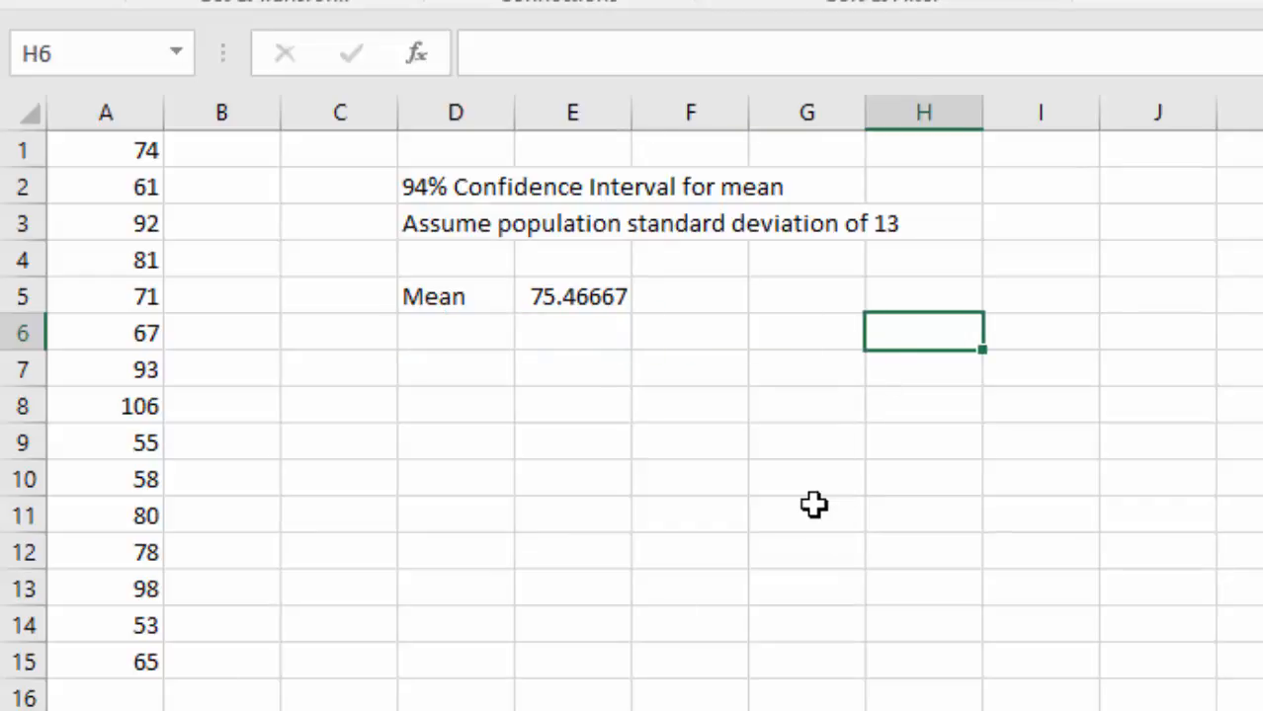
text(94%)
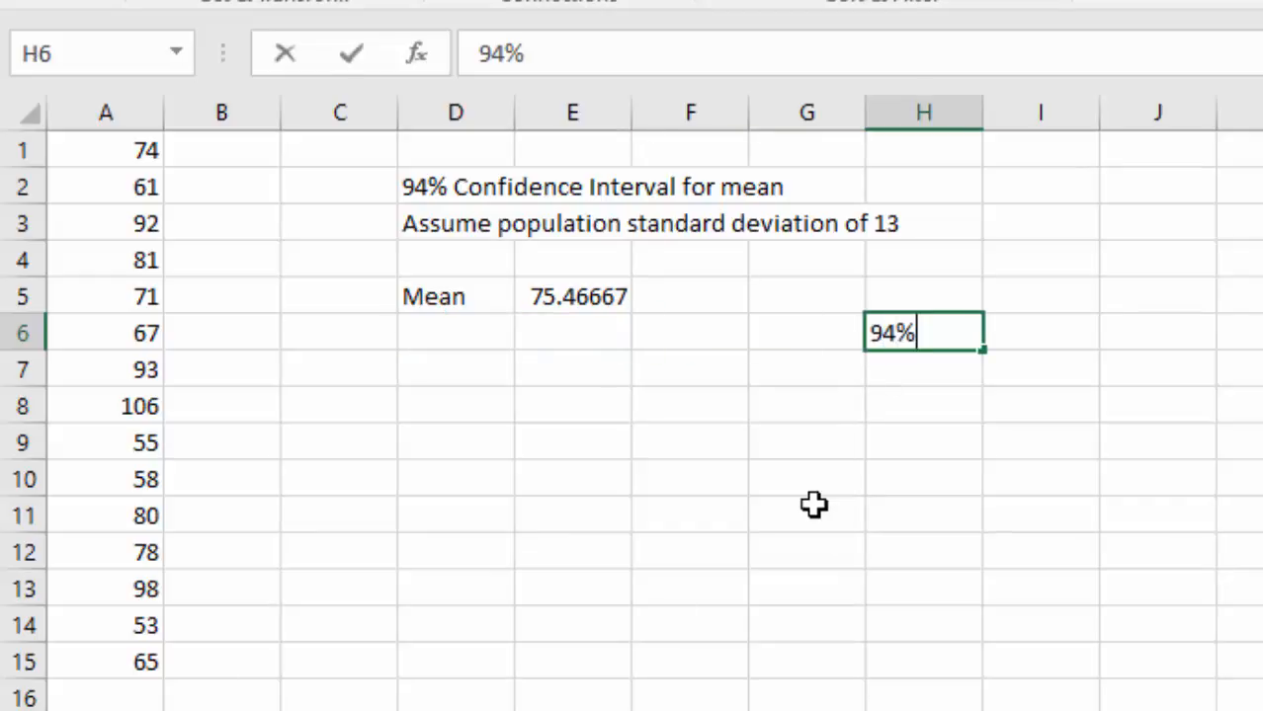
key(Return)
key(Up)
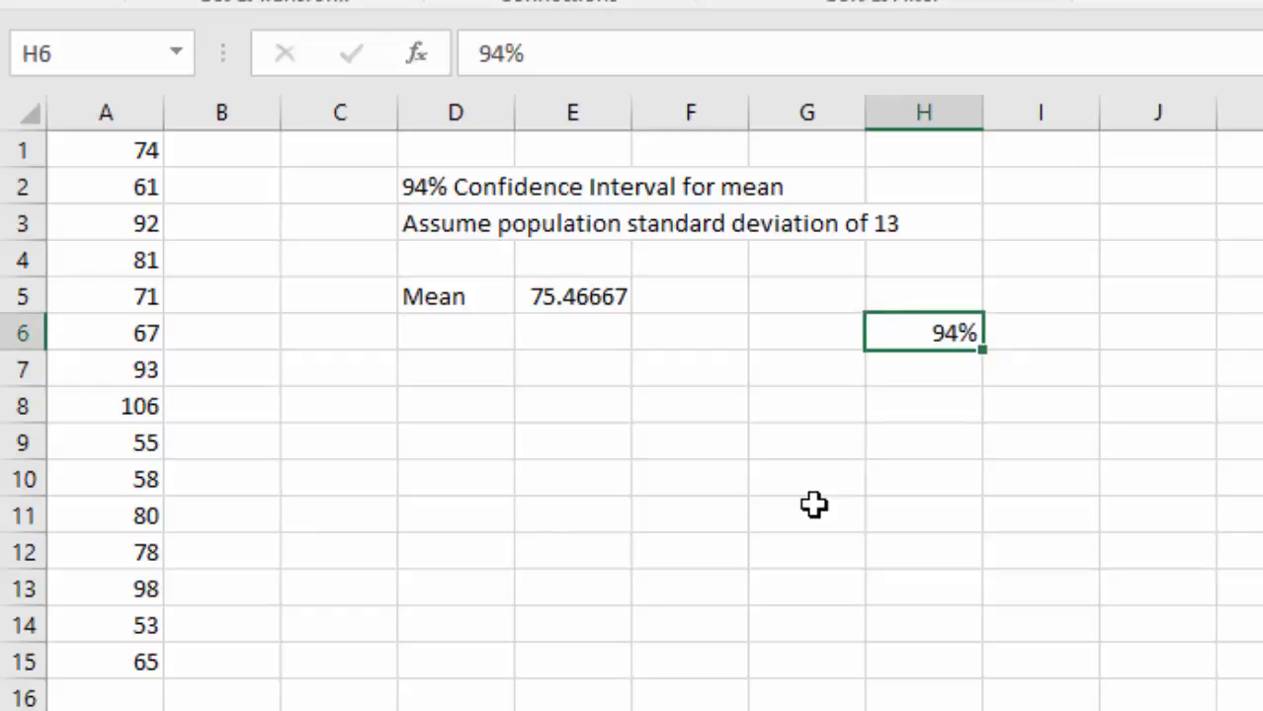
key(Left)
key(Up)
key(Right)
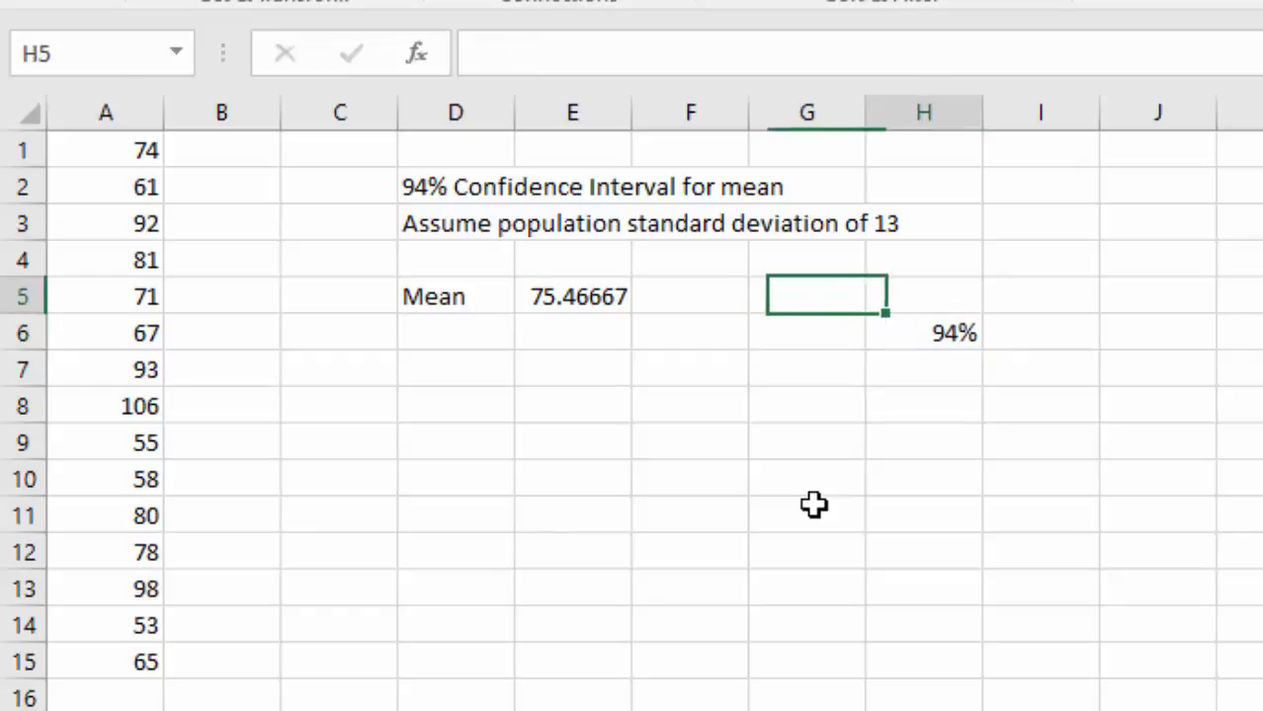
key(Right)
key(Down)
key(Left)
key(Left)
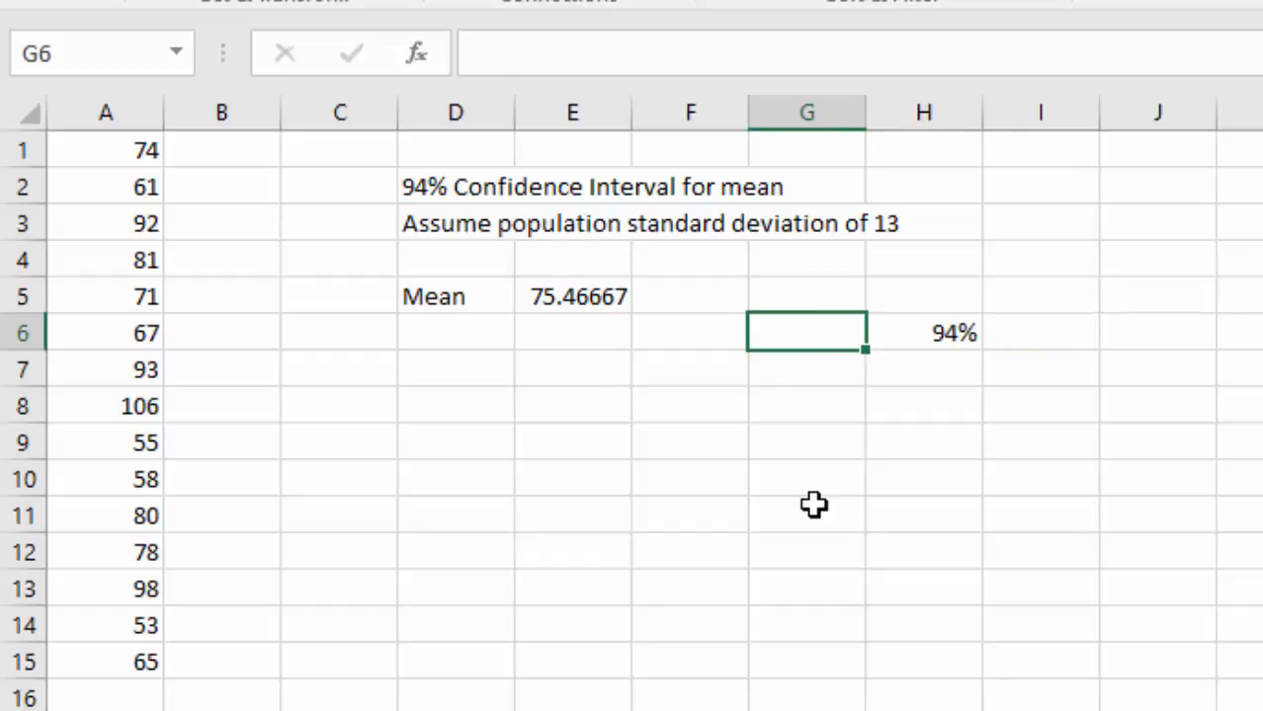
key(Right)
key(Right)
key(Left)
key(Left)
key(Right)
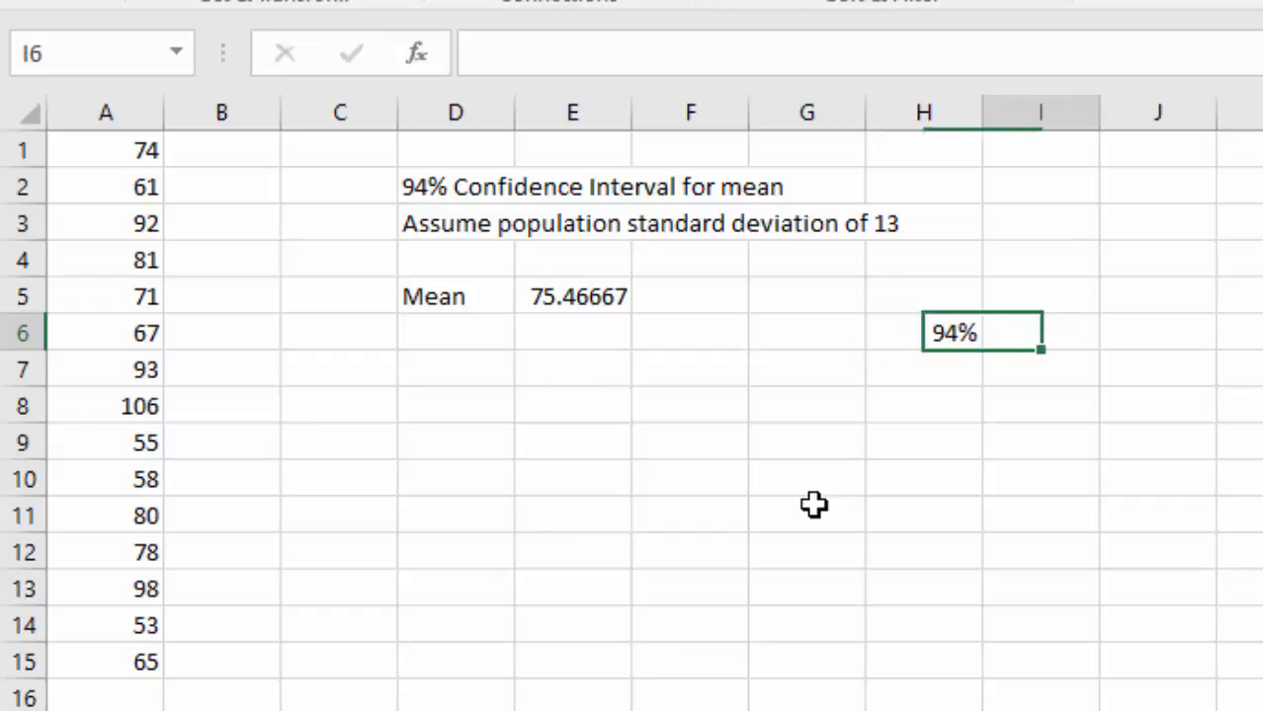
key(Right)
key(Left)
key(Left)
key(Right)
key(Right)
key(Left)
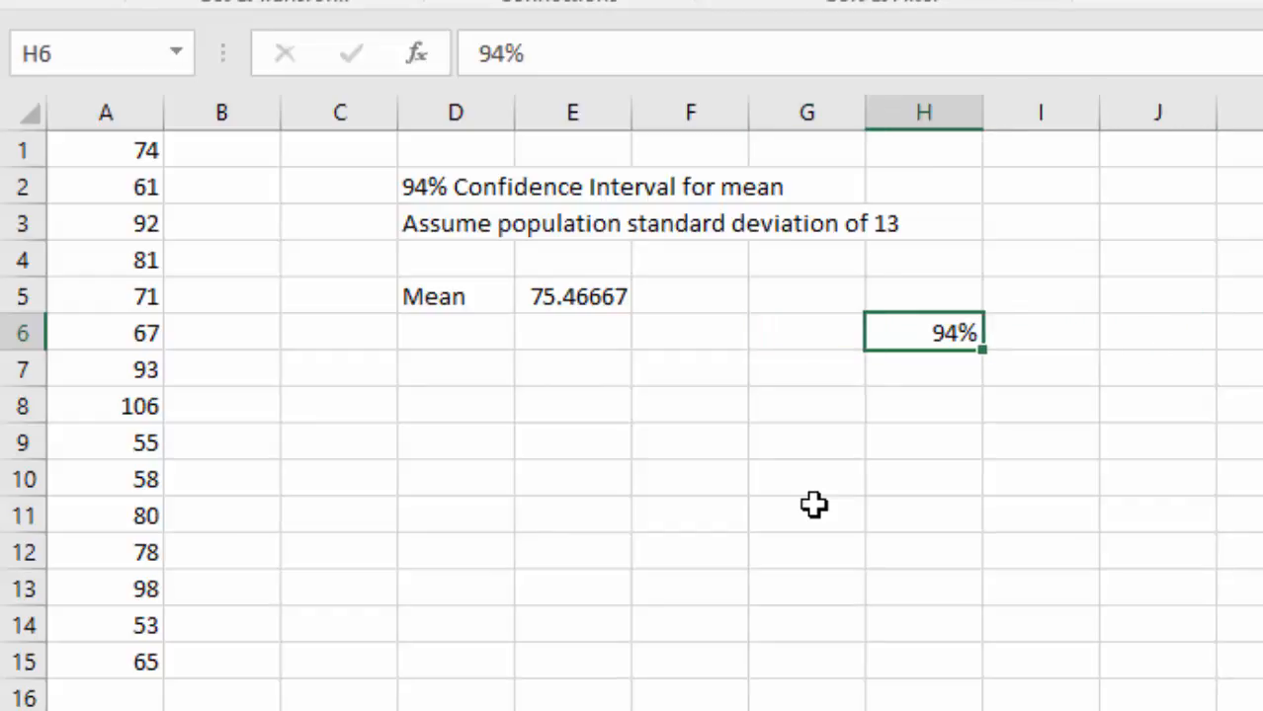
Enter the tail areas of 3% in G6 and I6, on either side of the confidence level
key(Left)
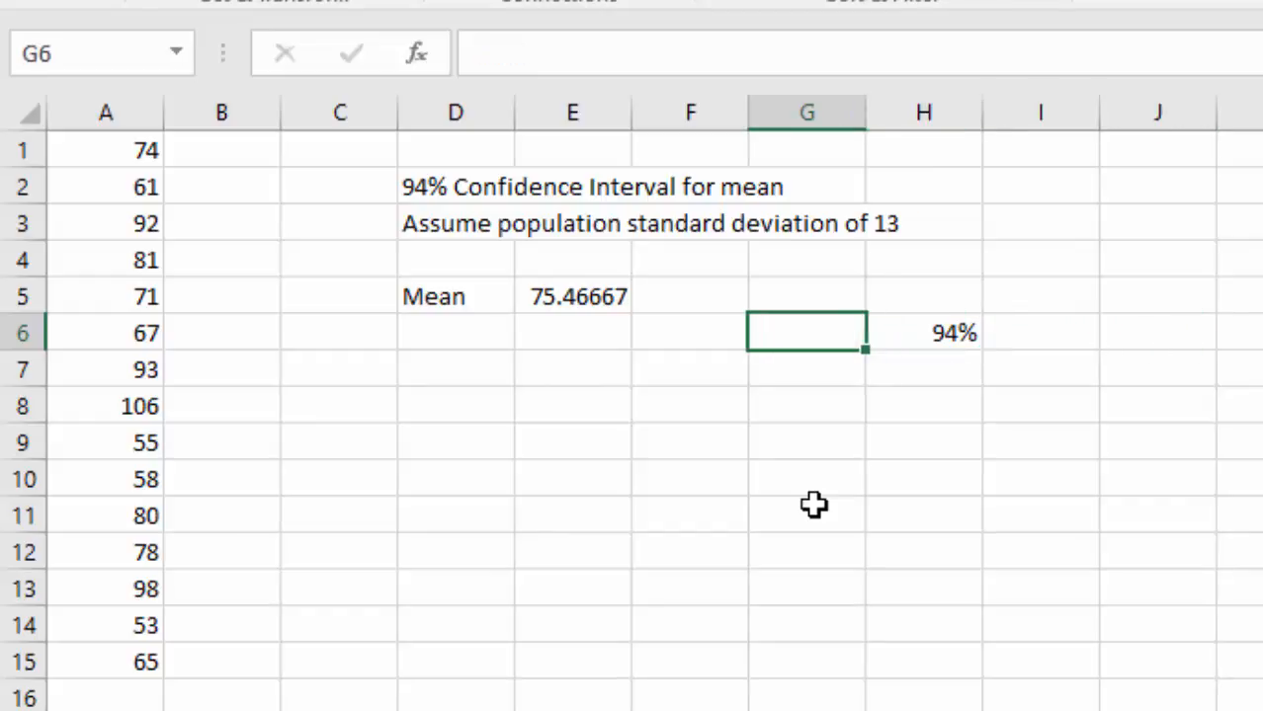
text(3%)
key(Right)
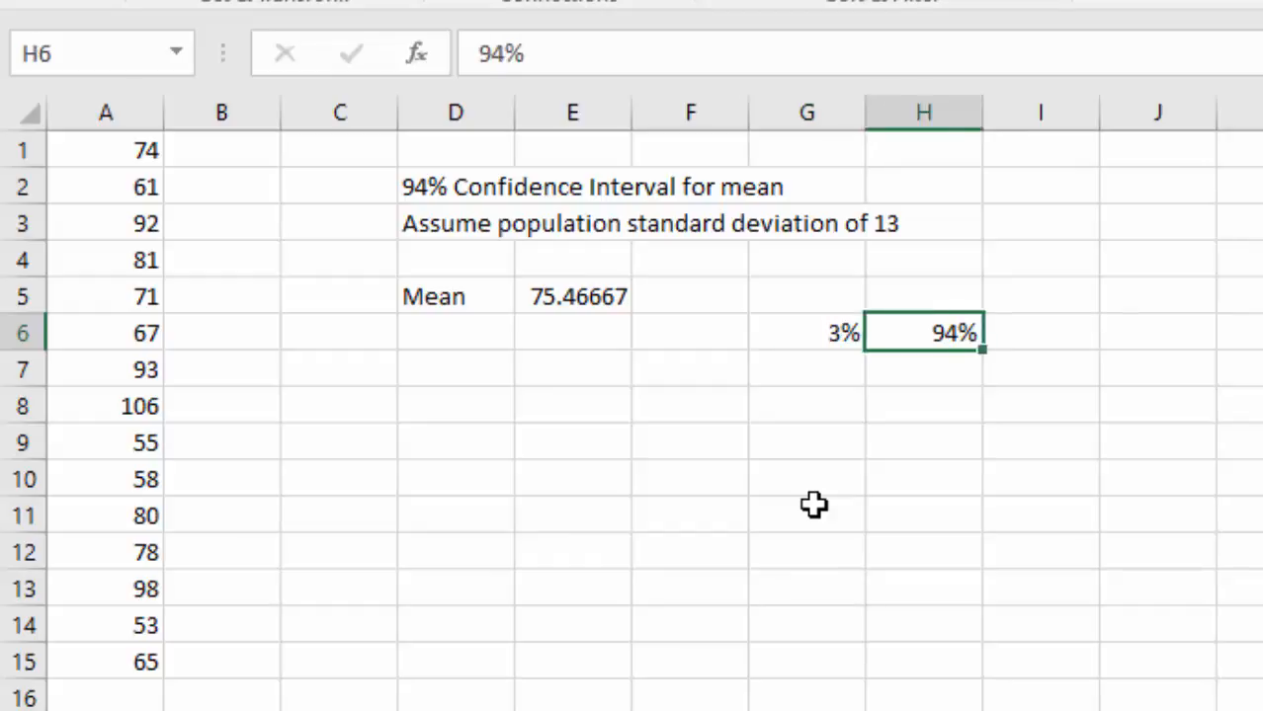
key(Right)
text(4)
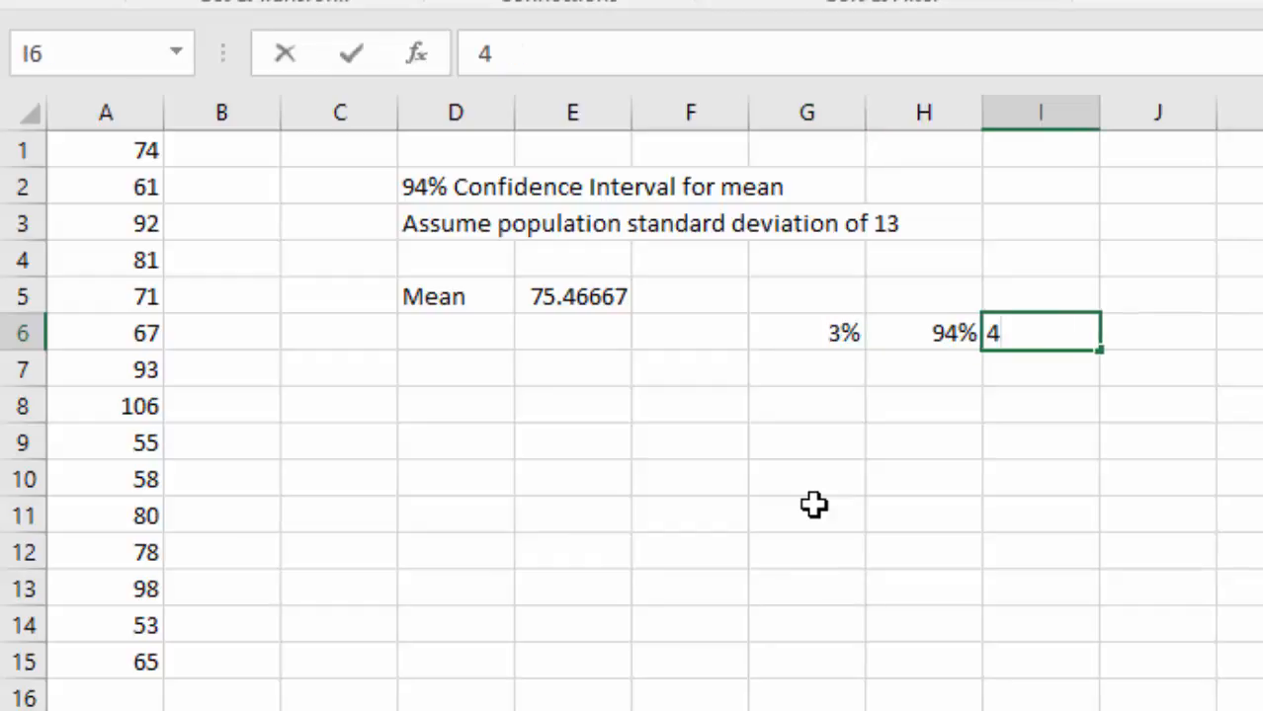
key(BackSpace)
text(3%)
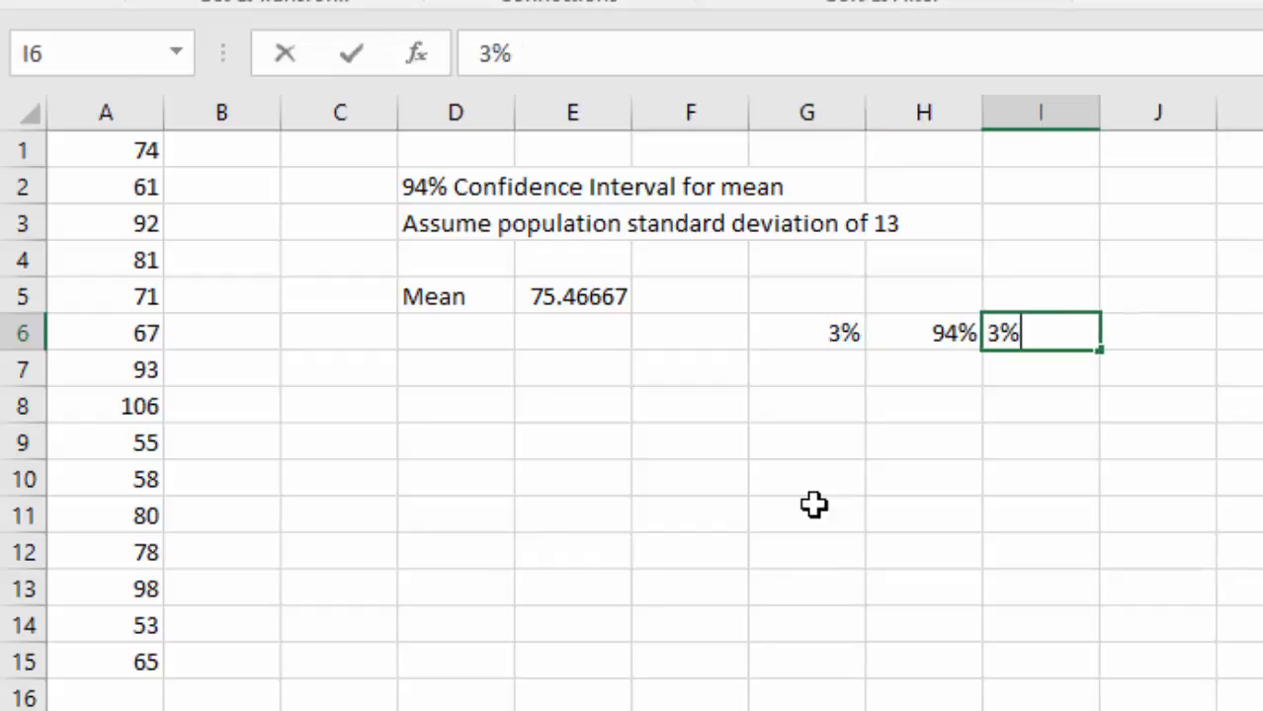
key(Return)
Label cell D7 "zc" for the critical value
key(Left)
key(Left)
key(Left)
key(Left)
key(Left)
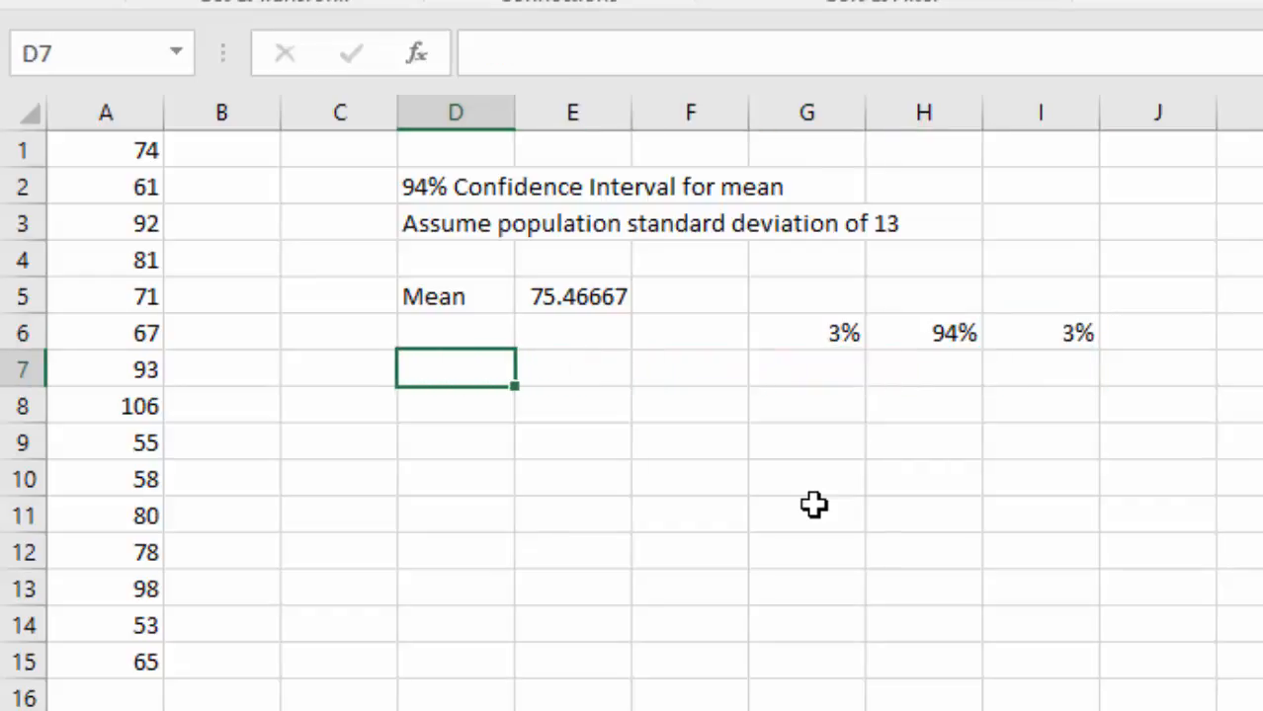
text(zc)
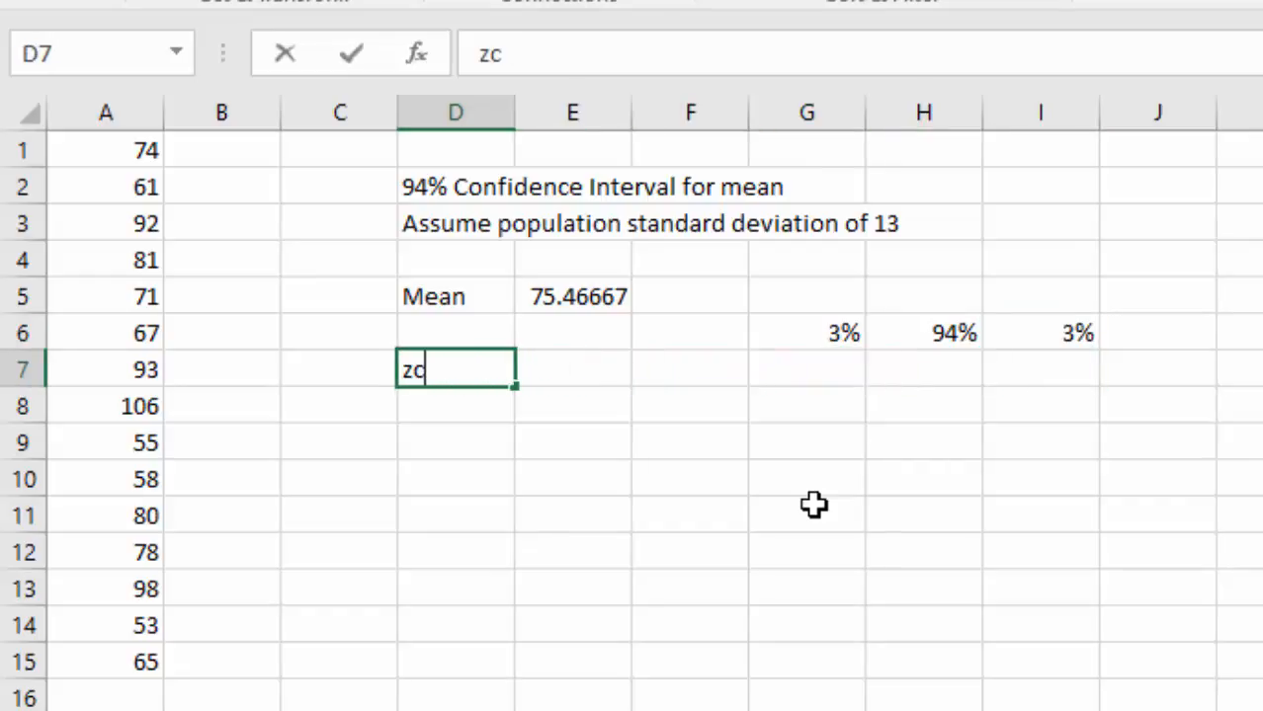
key(Tab)
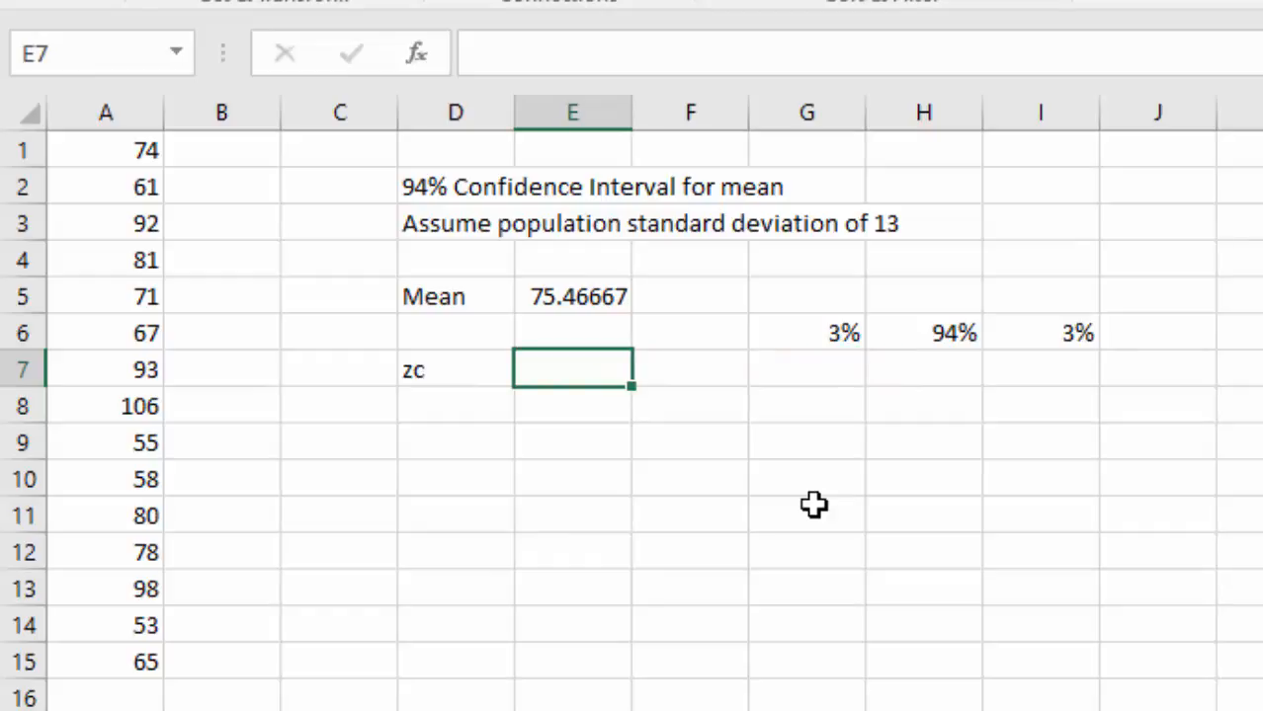
Calculate the critical value in E7 with NORM.S.INV for a cumulative probability of .97
drag(830, 333, 930, 344)
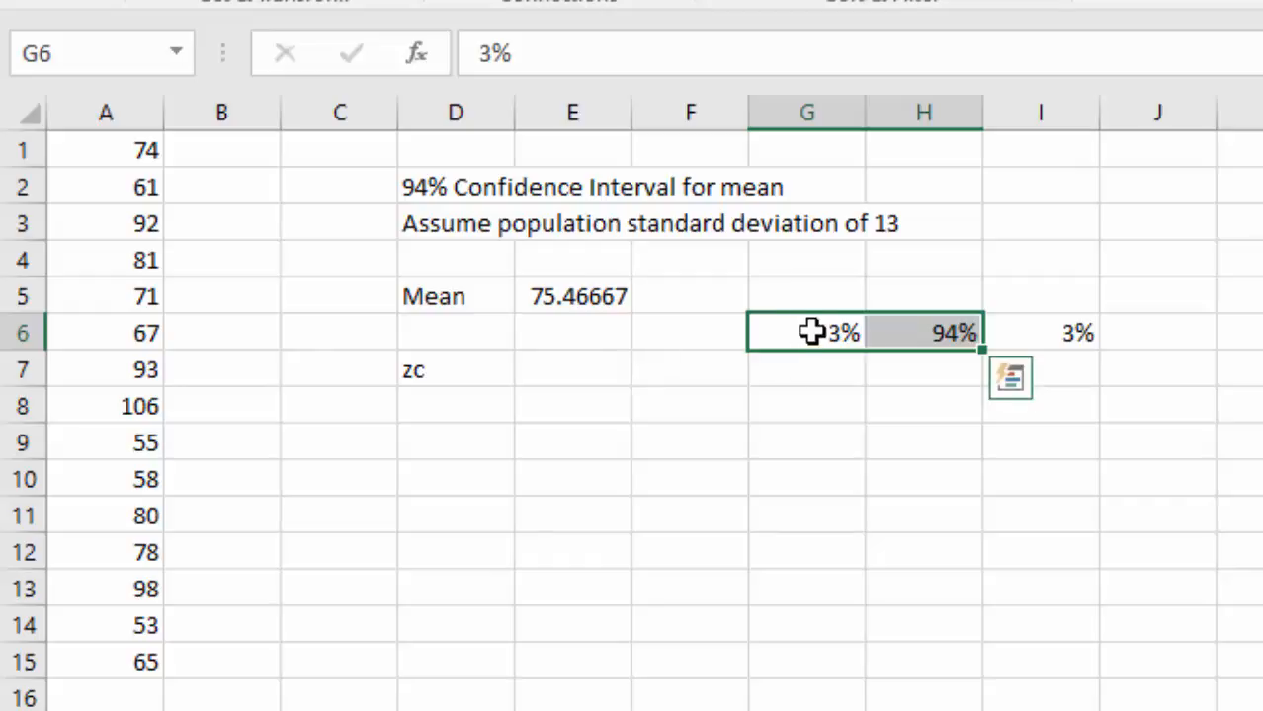
click(571, 370)
text(=)
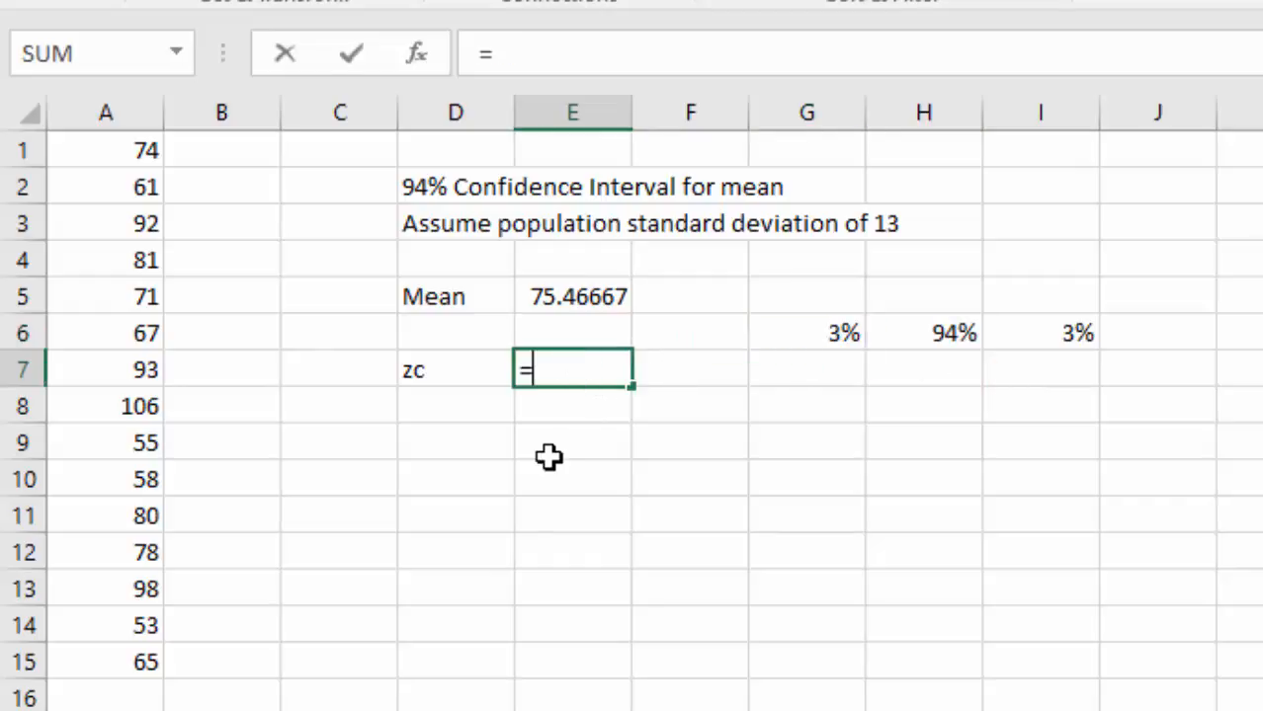
text(norm.s)
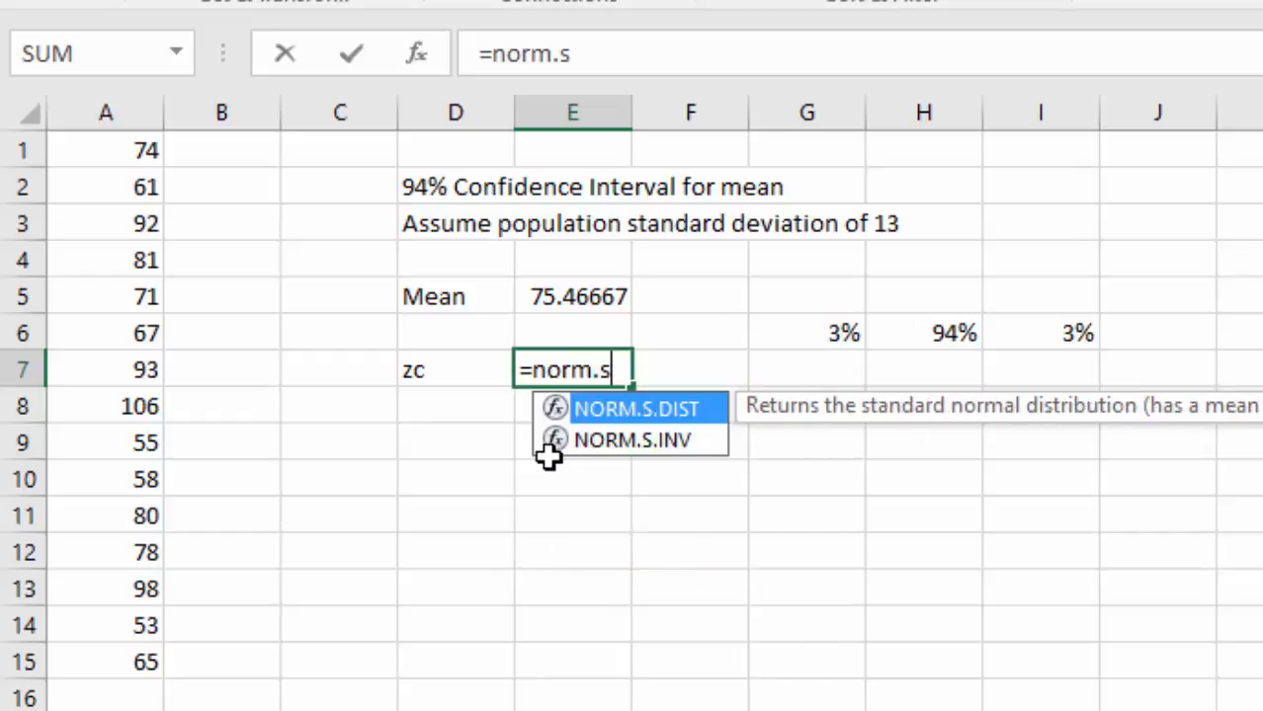
text(.iv)
key(BackSpace)
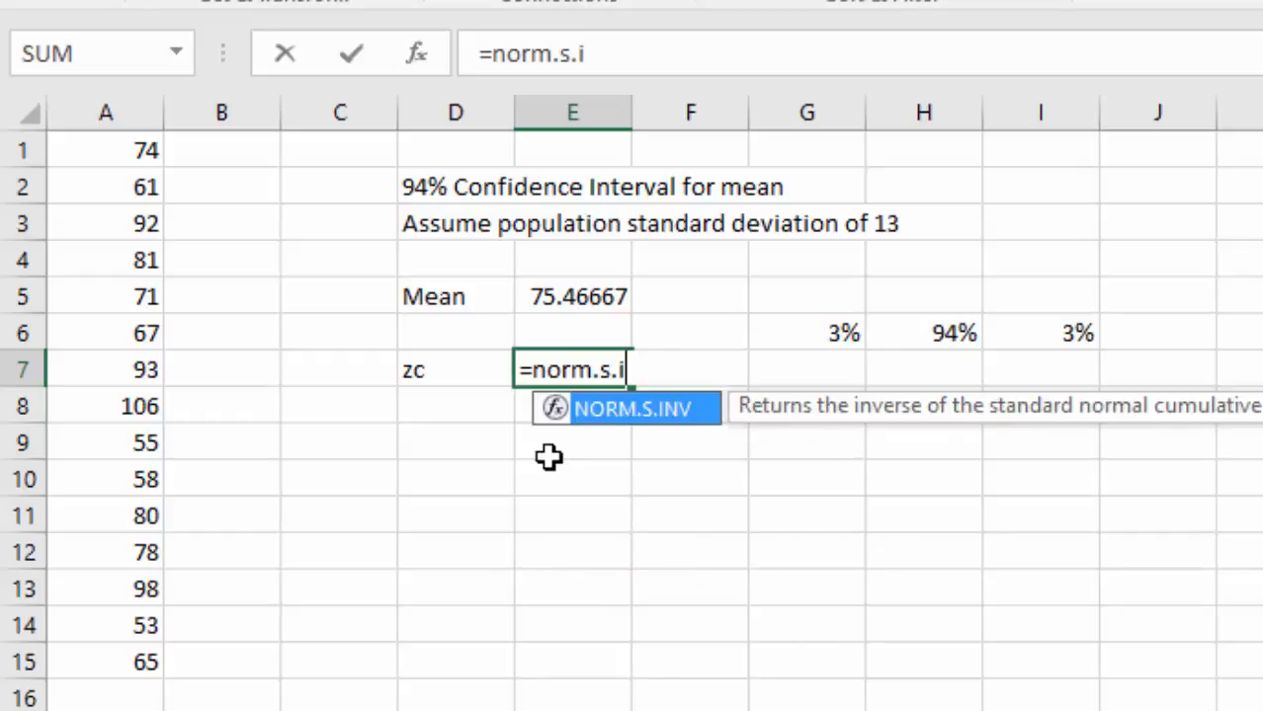
text(nv()
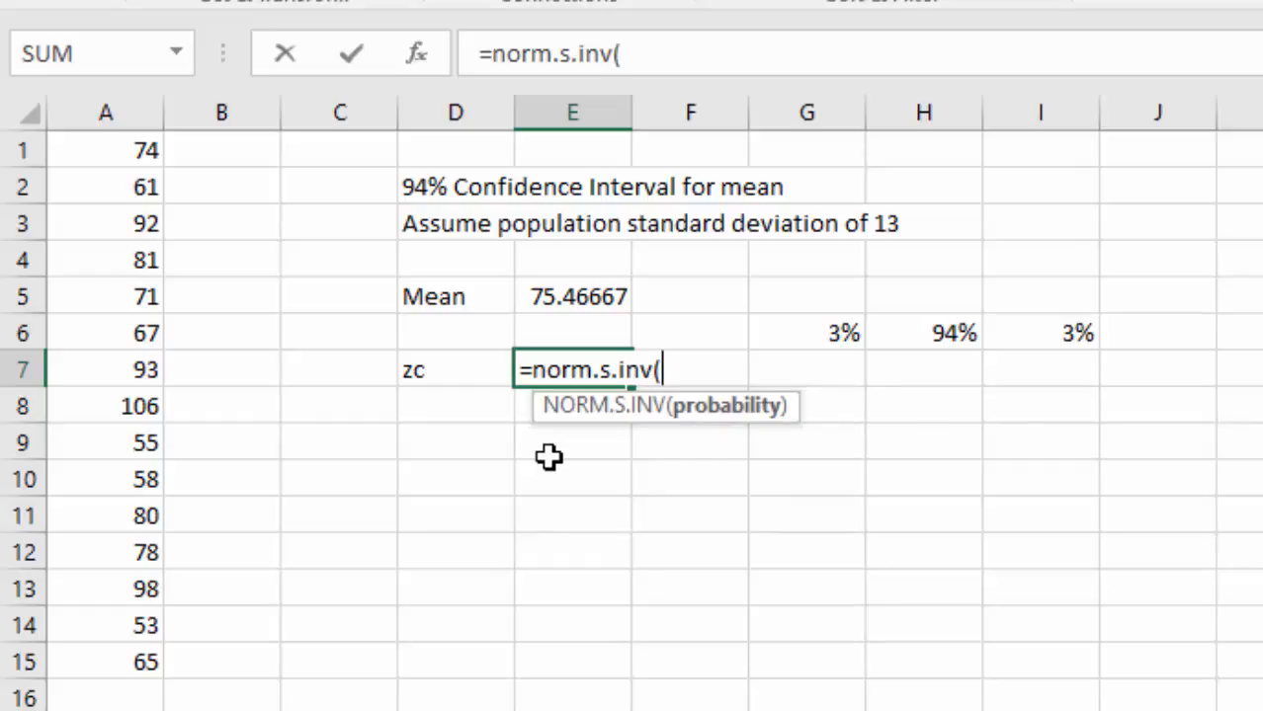
text(.97)
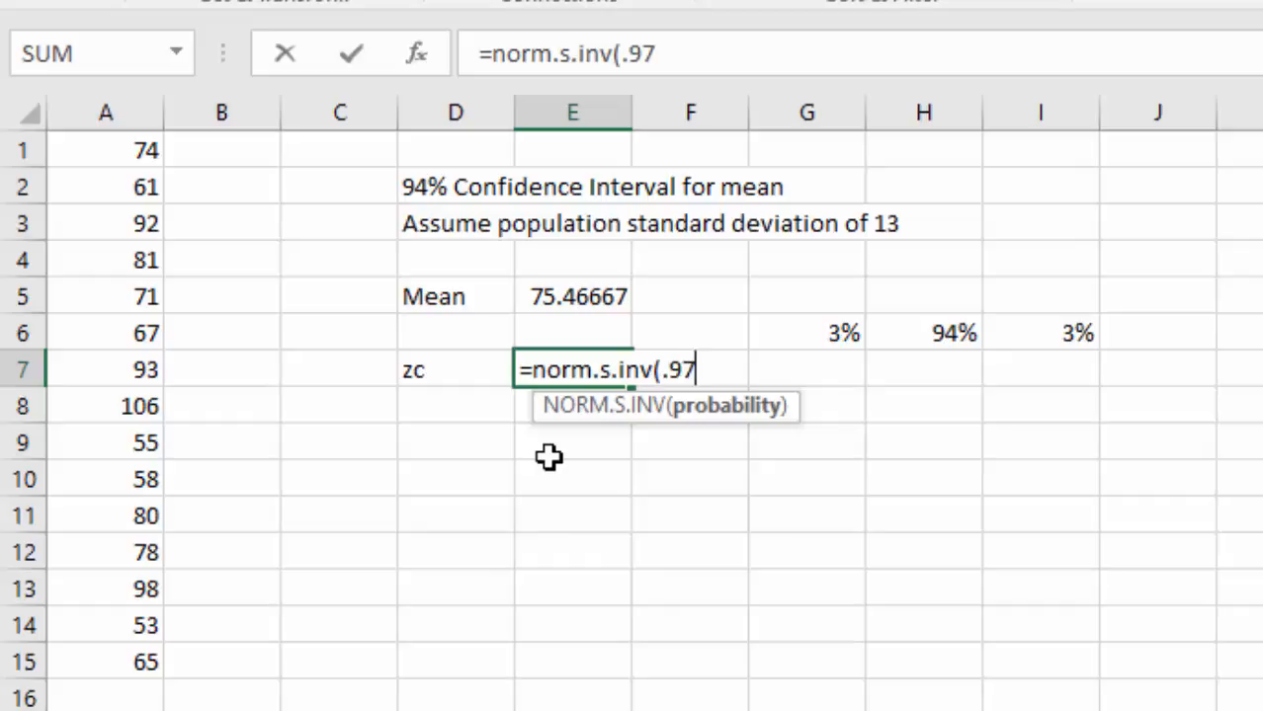
text())
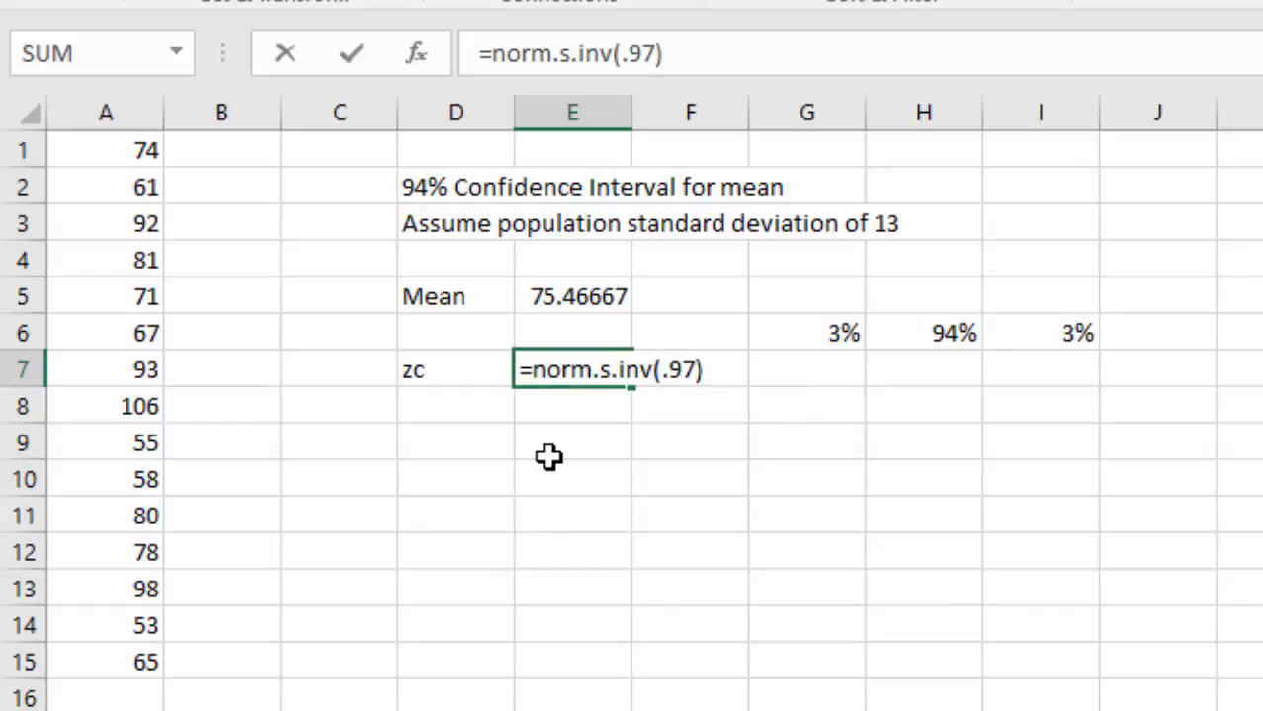
key(Return)
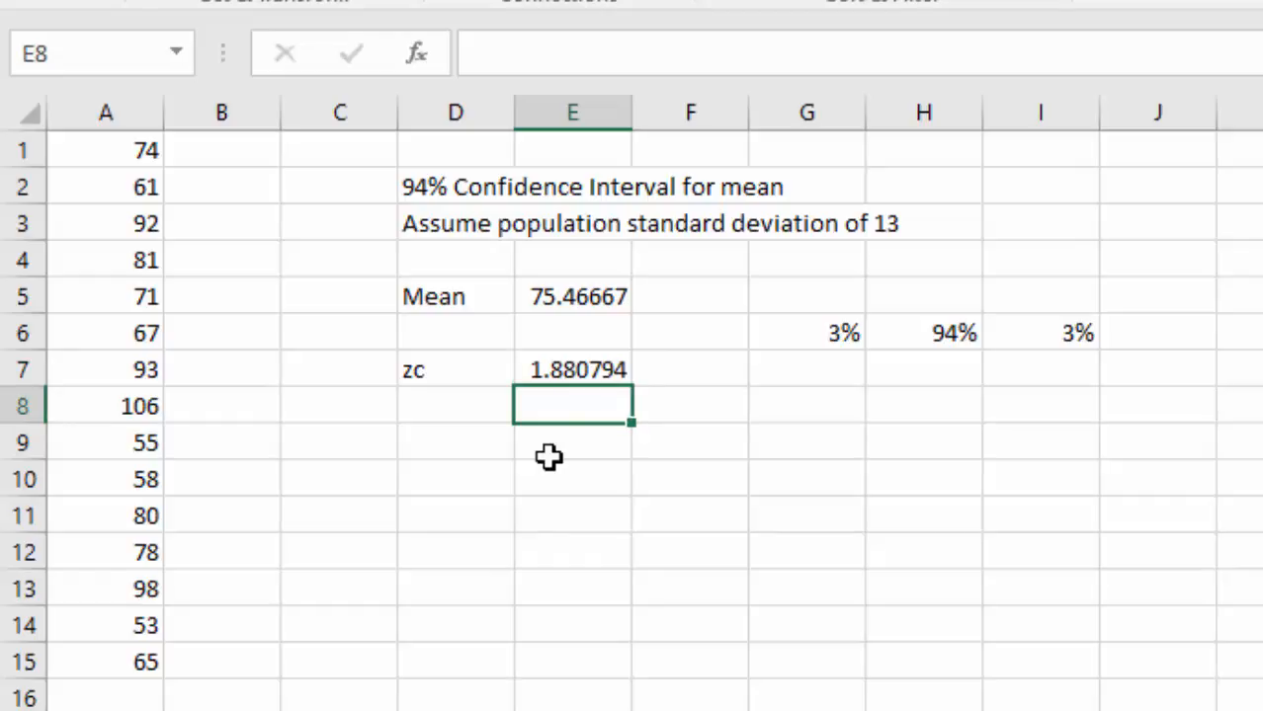
Label cell D8 "E" for the margin of error
key(Left)
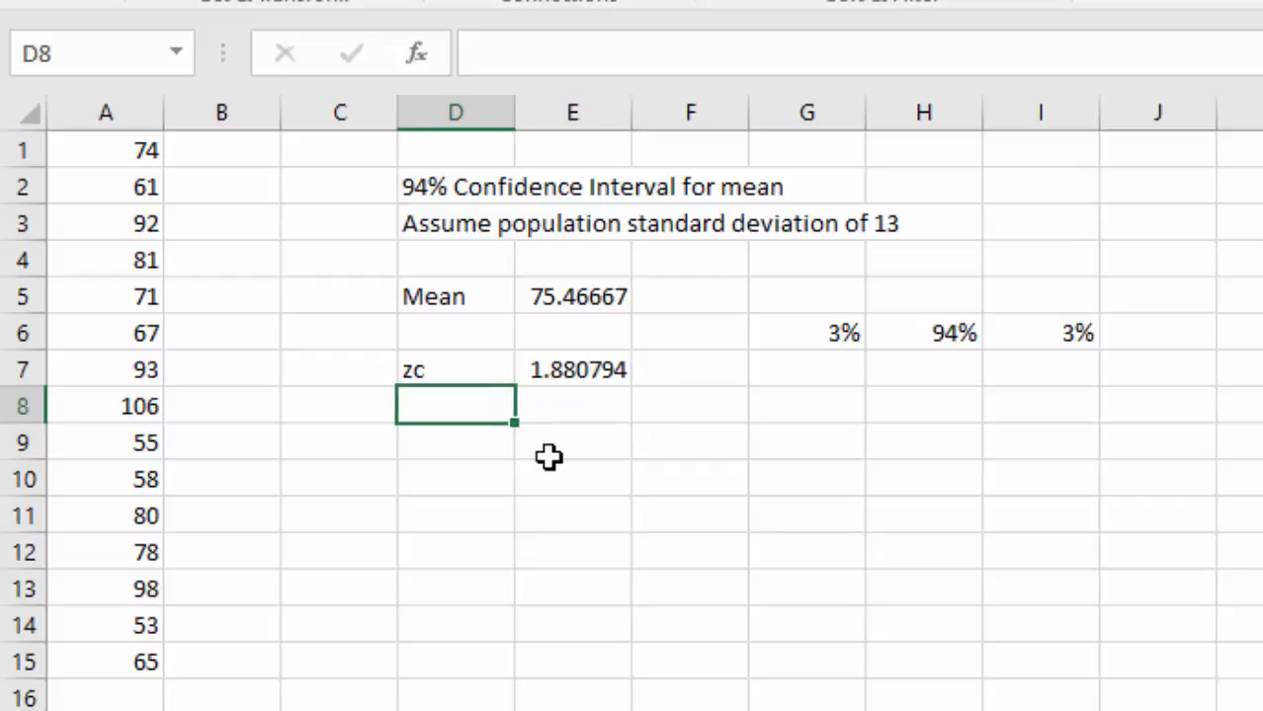
text(E)
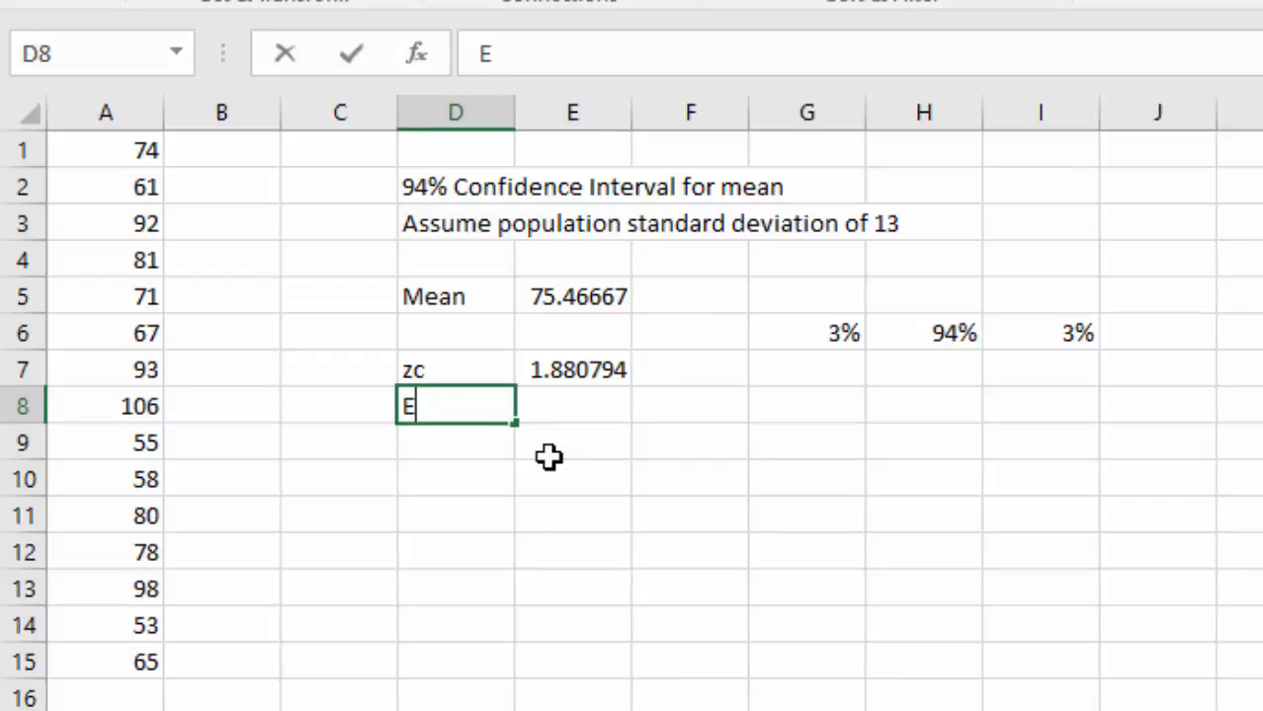
key(Tab)
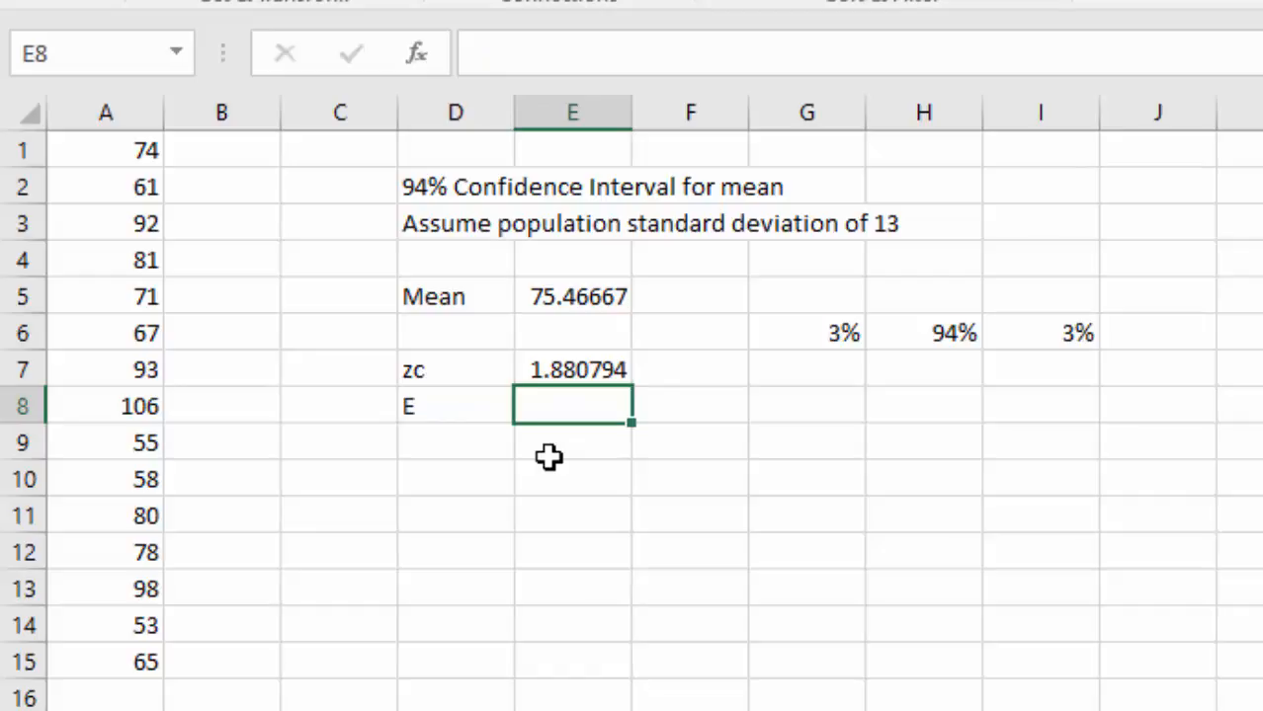
Calculate the margin of error in E8 as the critical value in E7 times 13 divided by the square root of 15
text(=)
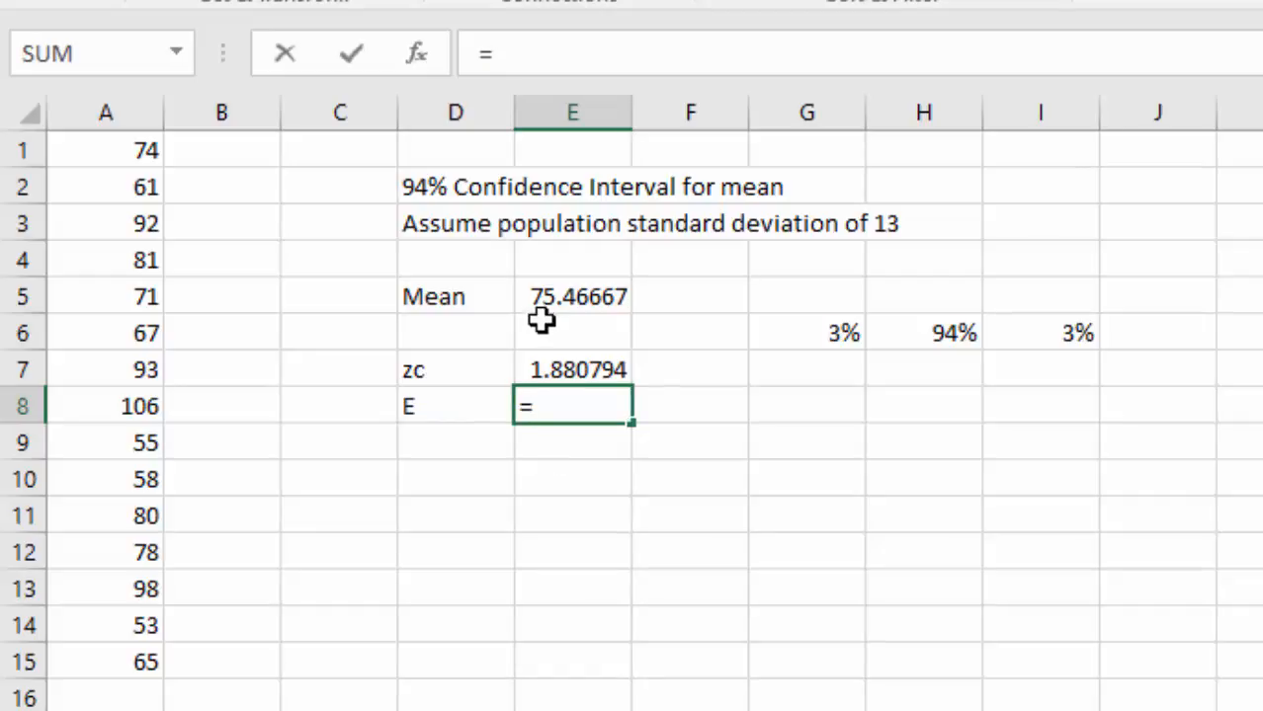
click(563, 370)
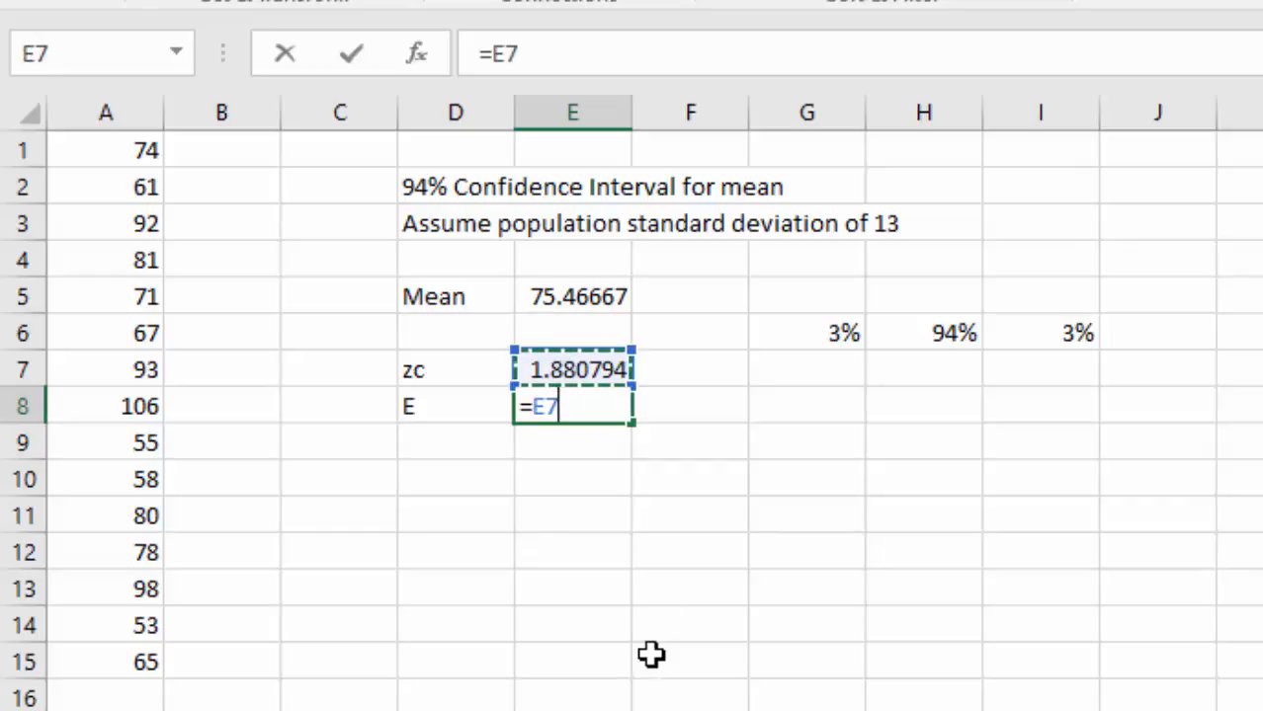
text(*)
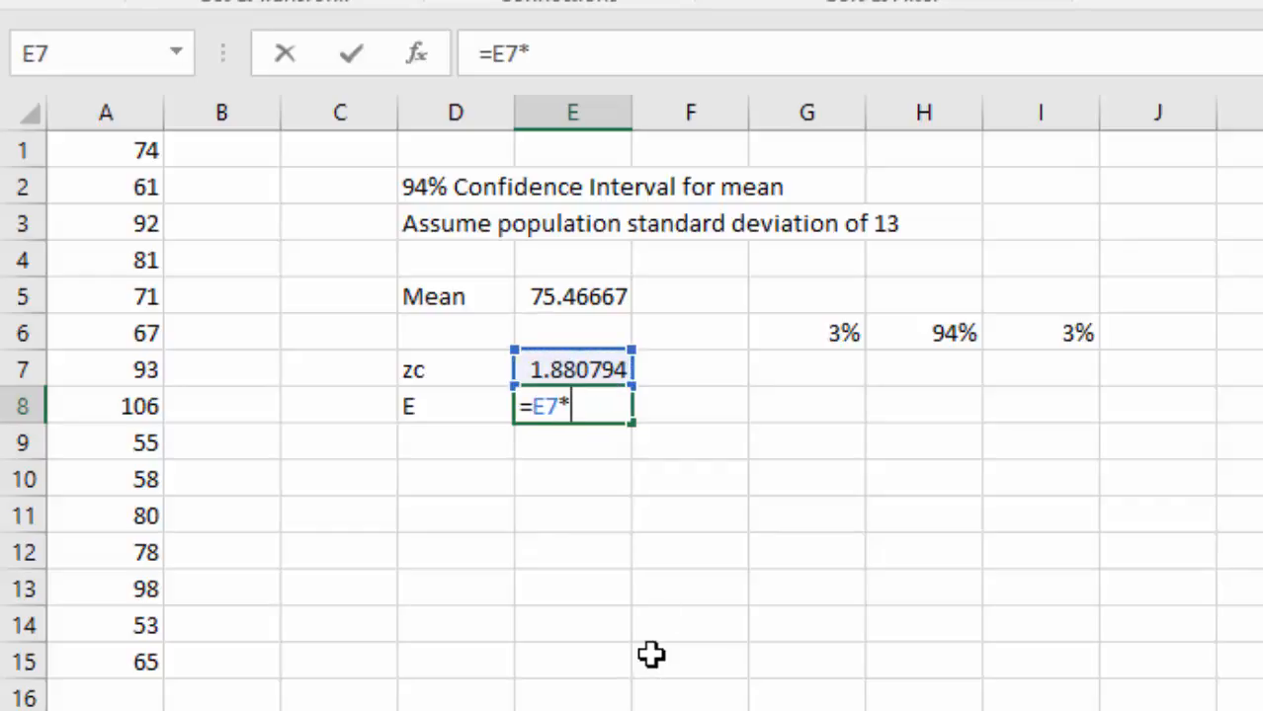
text(13)
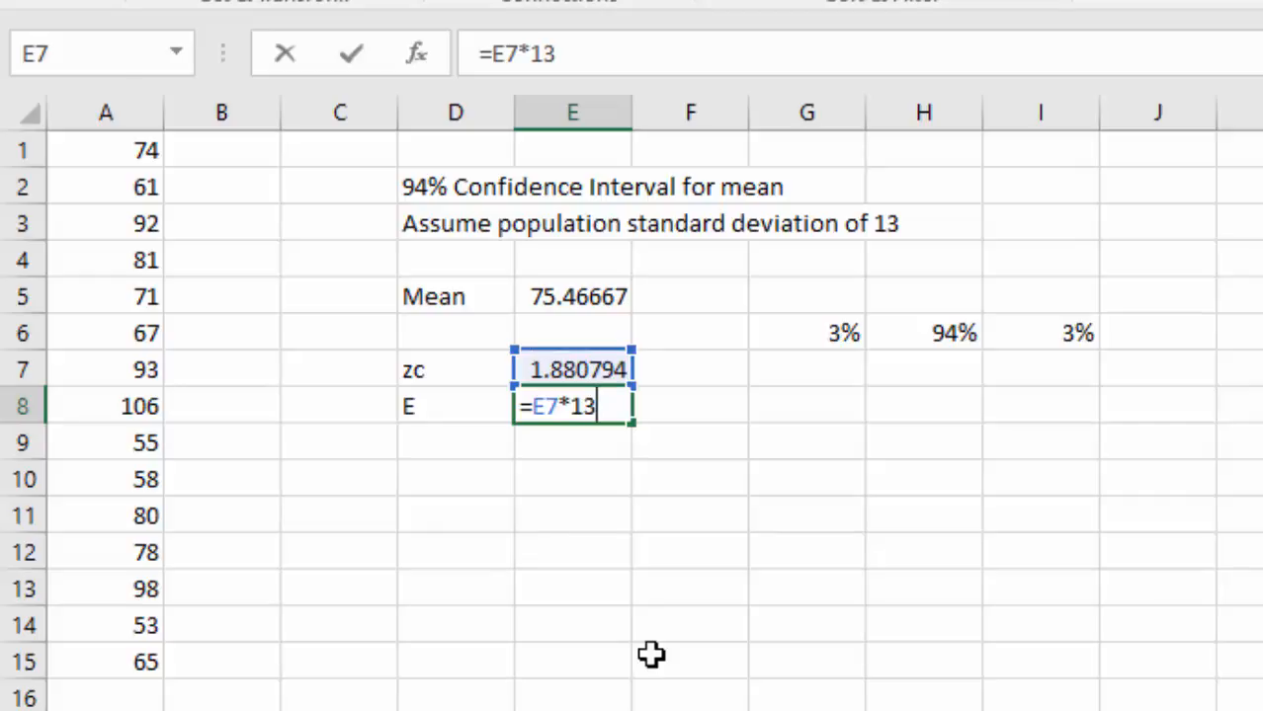
text(/sqrt)
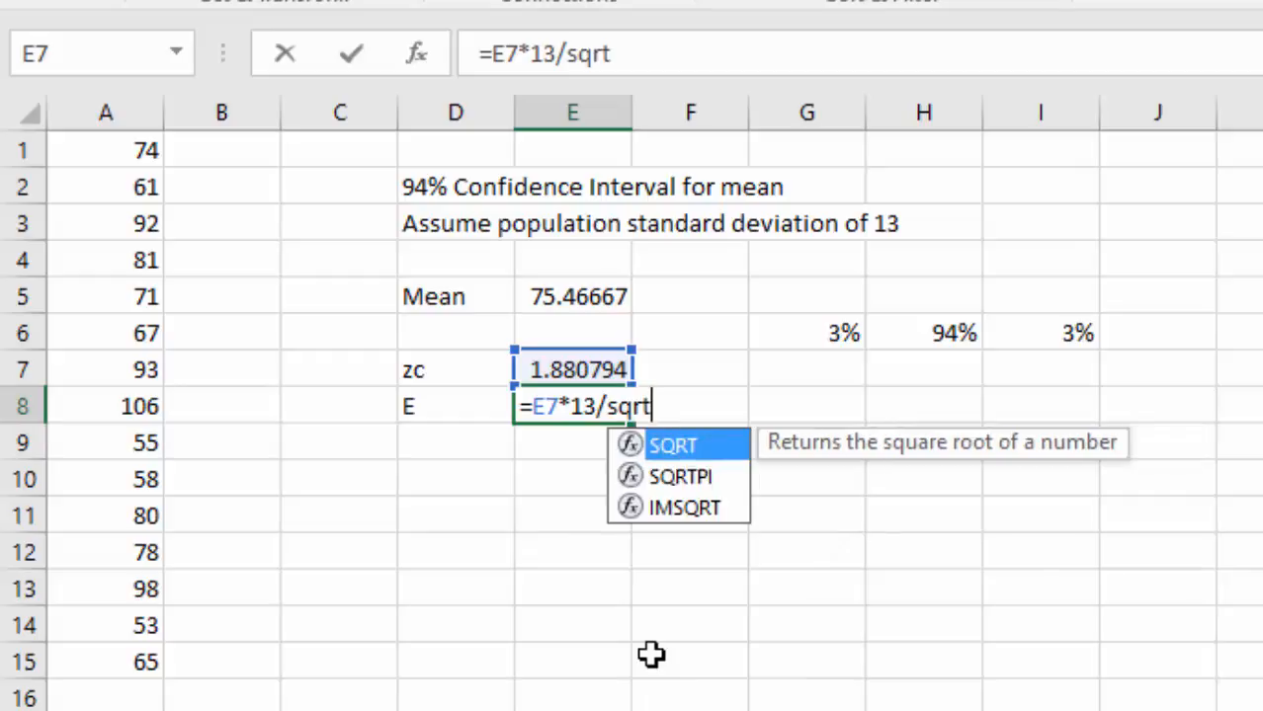
text(()
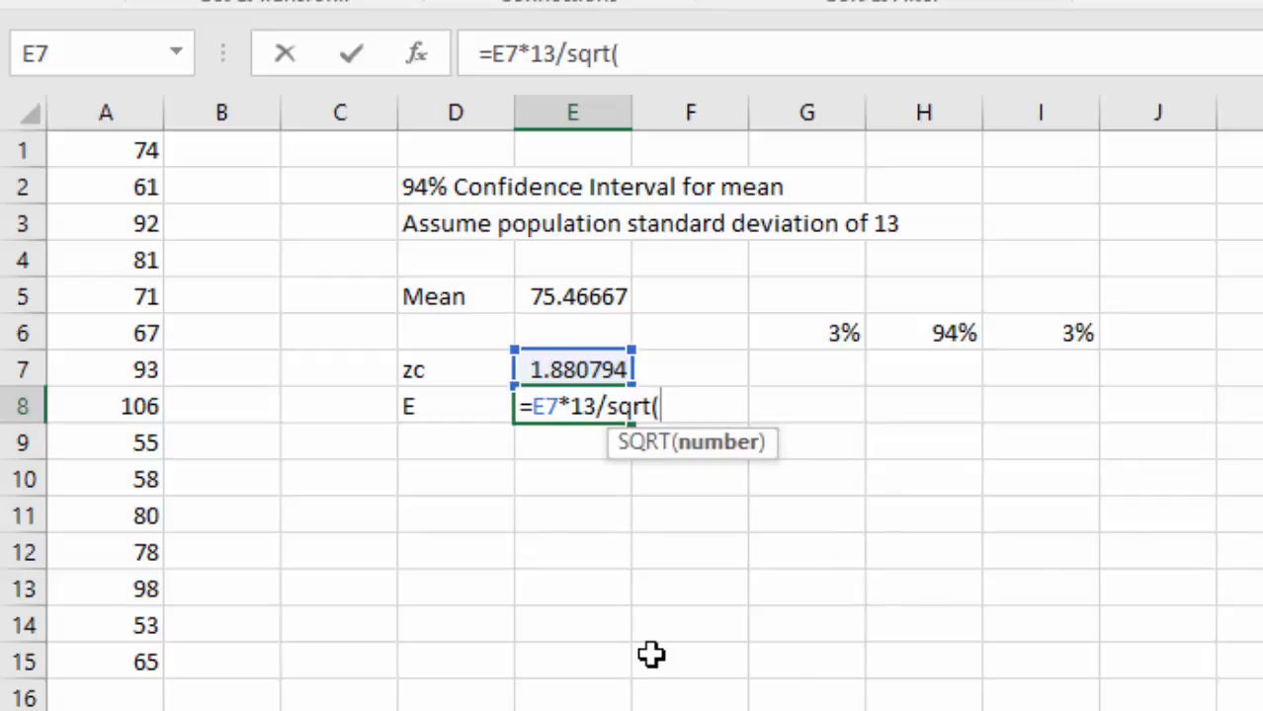
text(15)
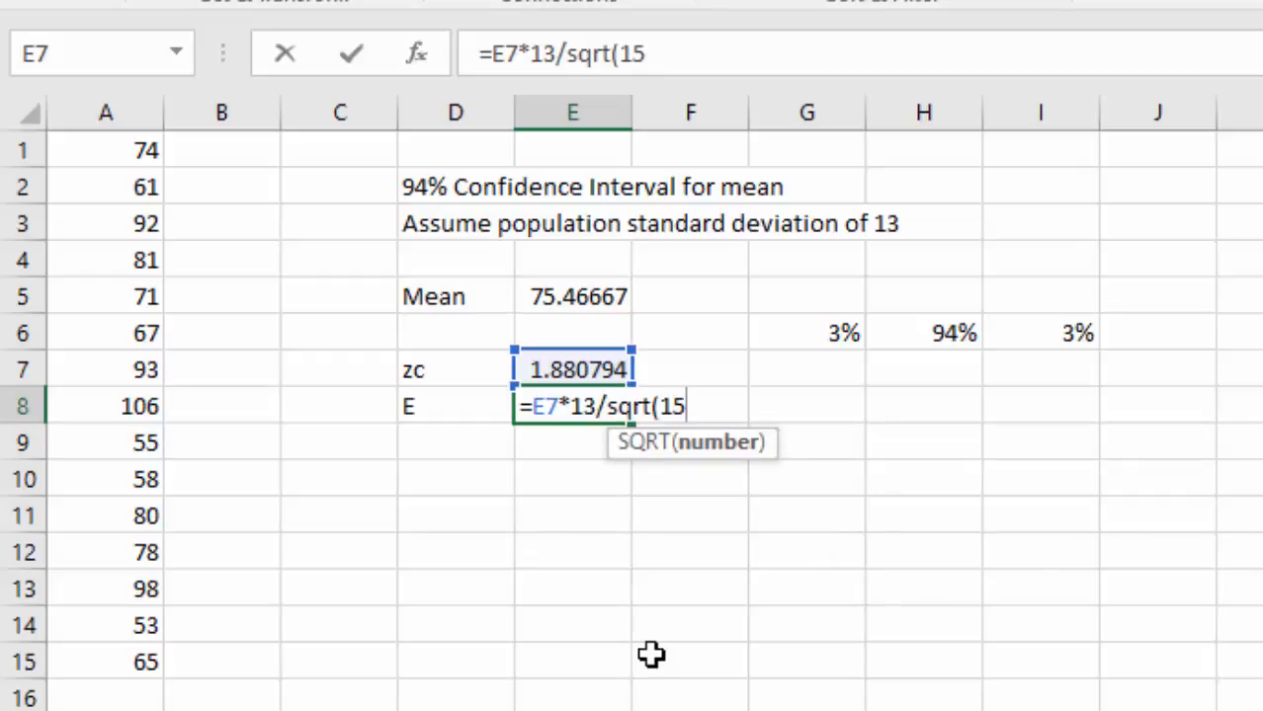
text())
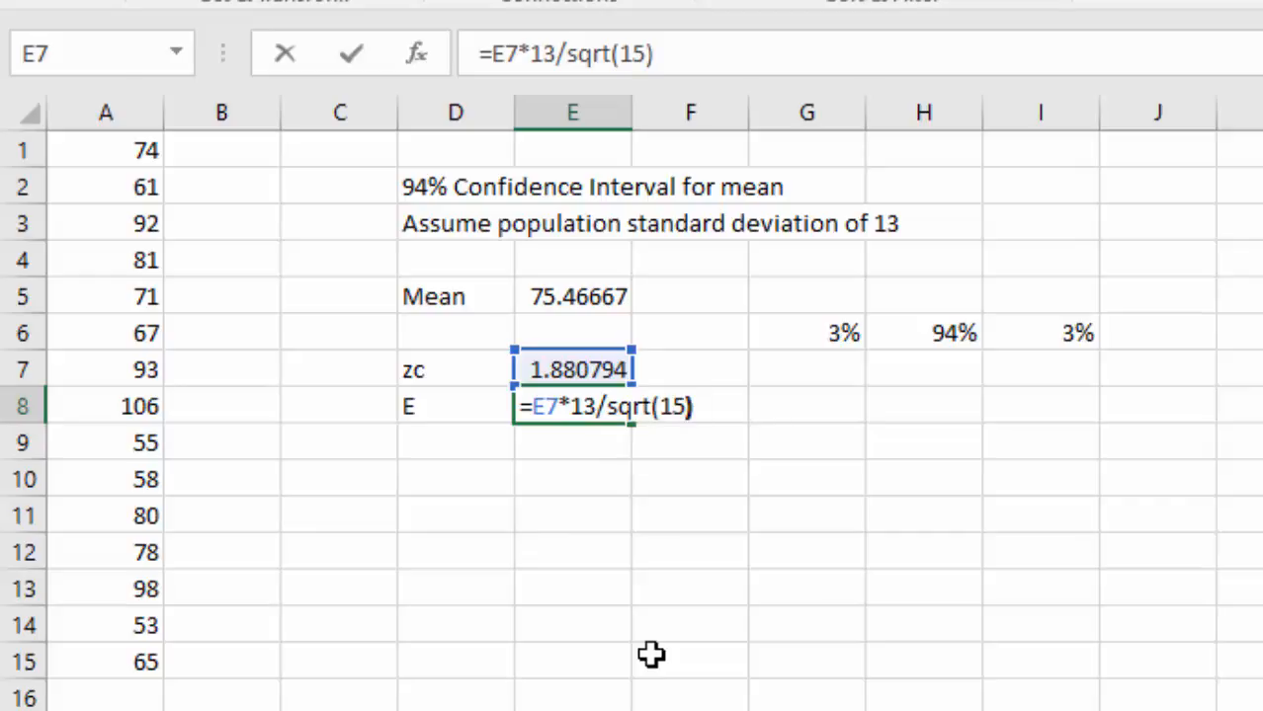
key(Return)
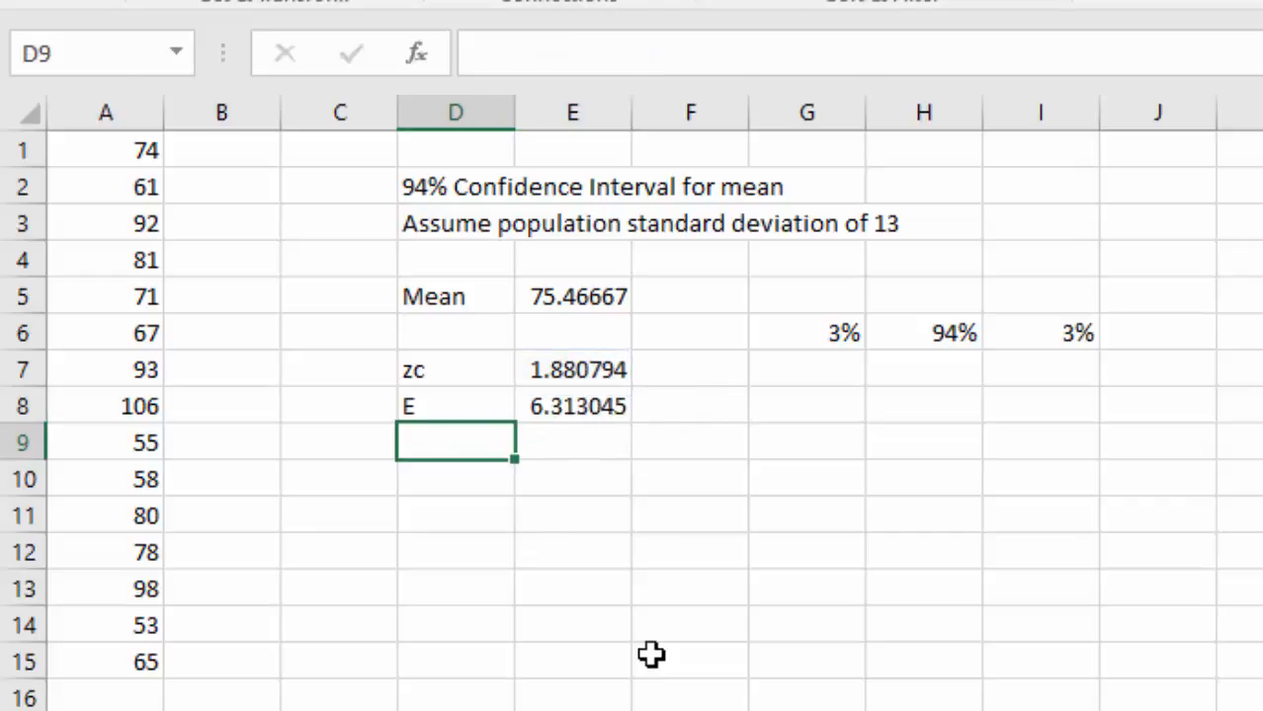
Label D10 "Low" and D11 "High" for the two limits of the interval
key(Down)
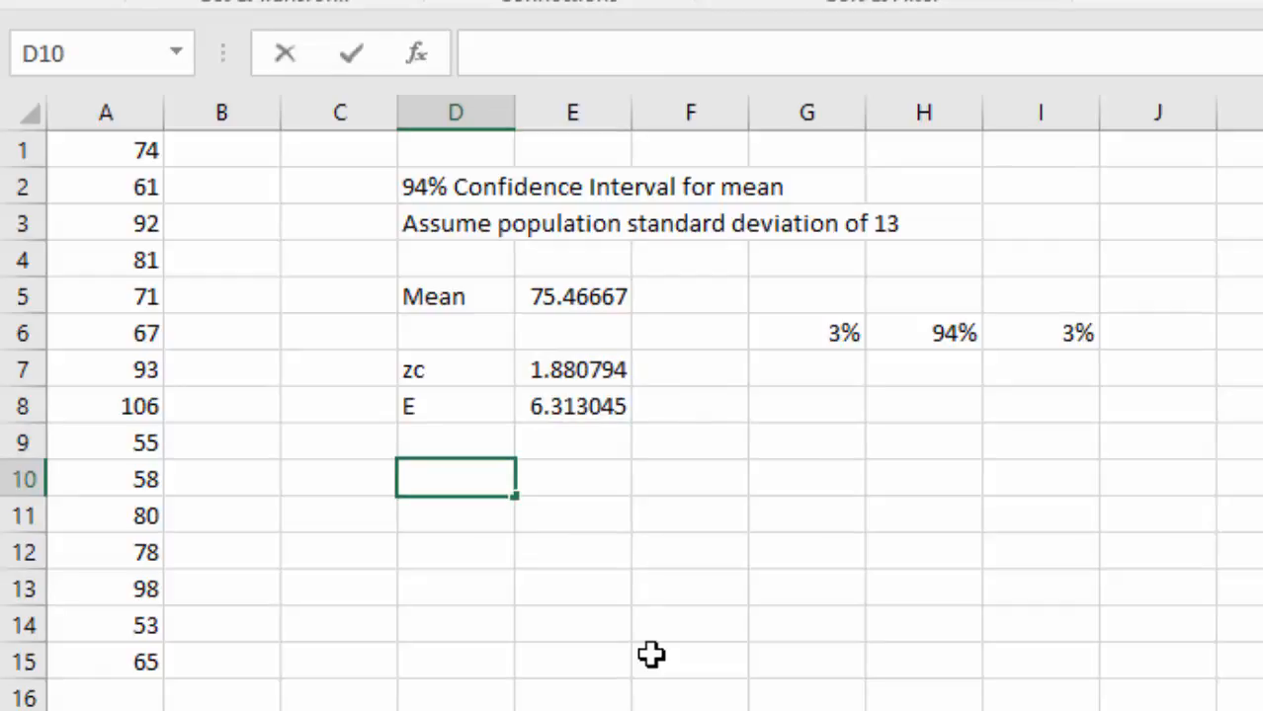
text(Low)
key(Return)
text(High)
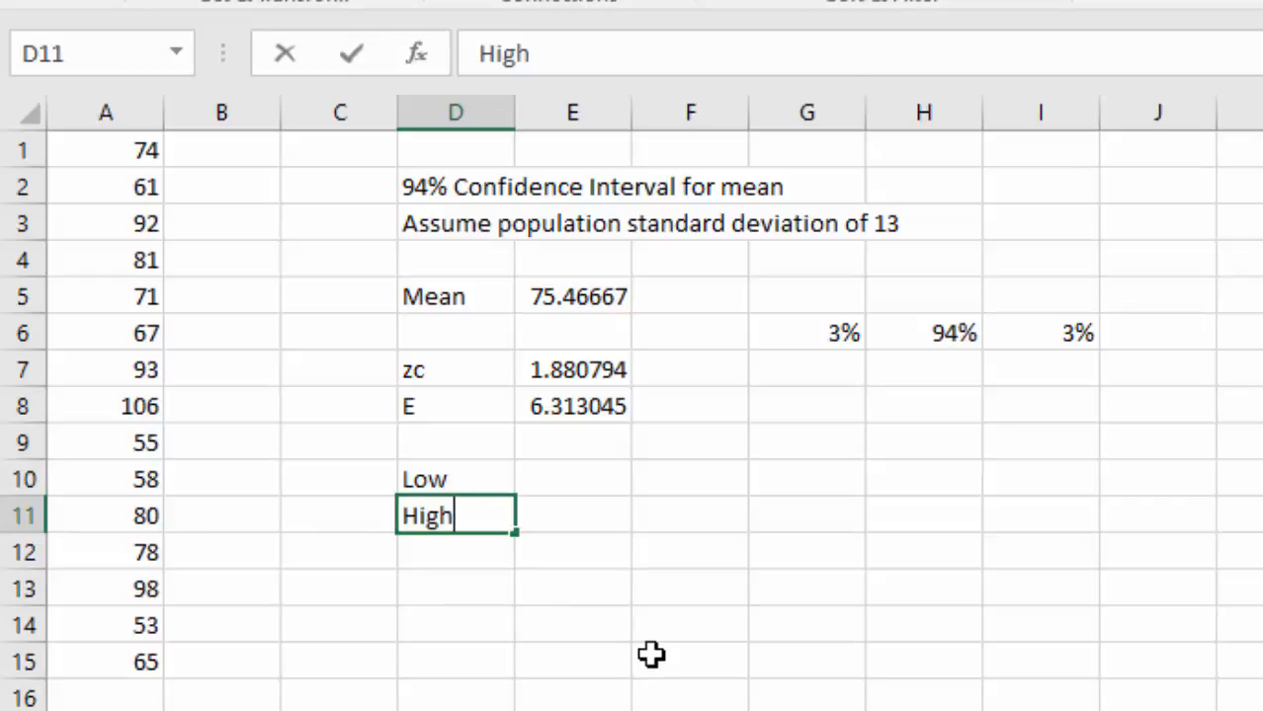
key(Tab)
Calculate the lower limit in E10 as the mean in E5 minus the margin of error in E8
key(Up)
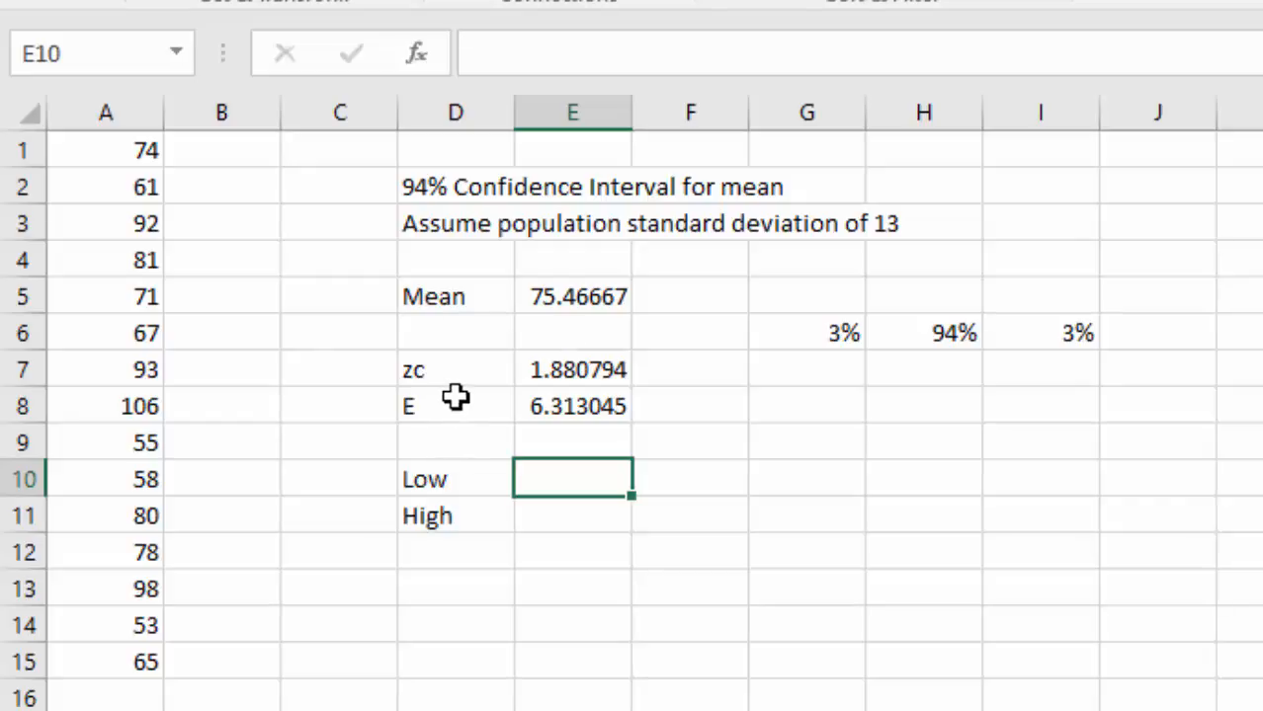
text(=)
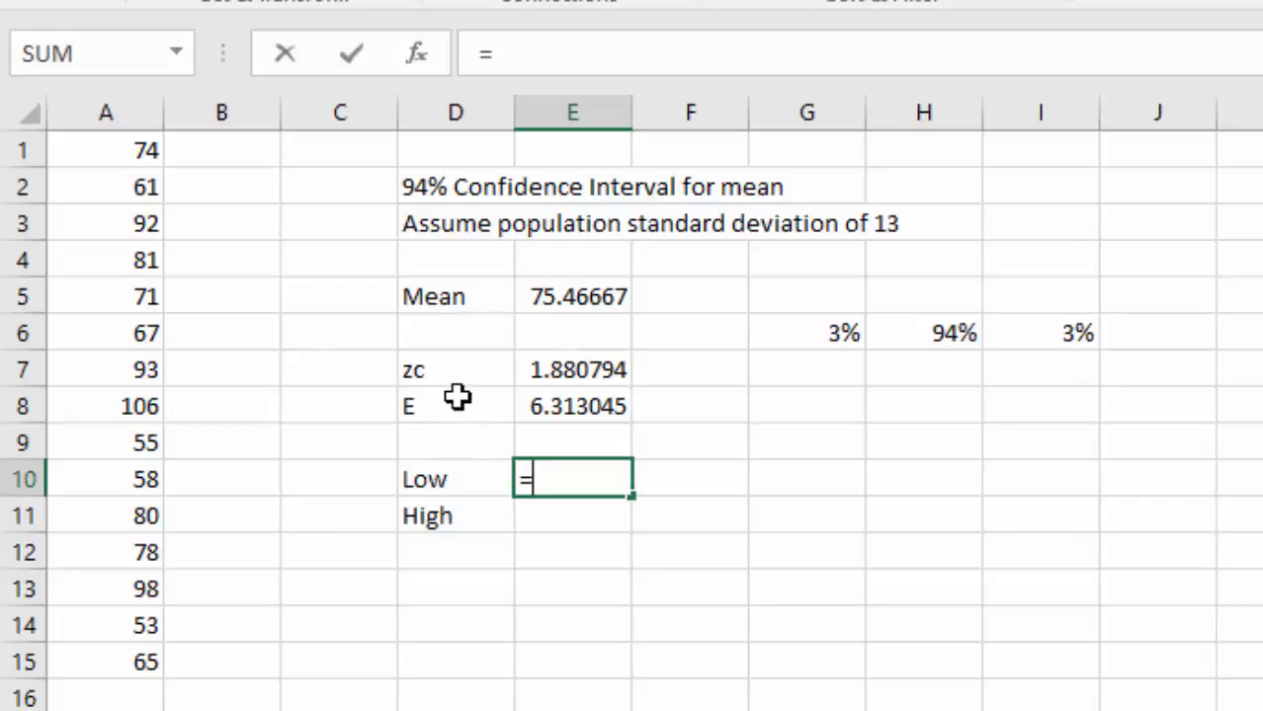
click(572, 297)
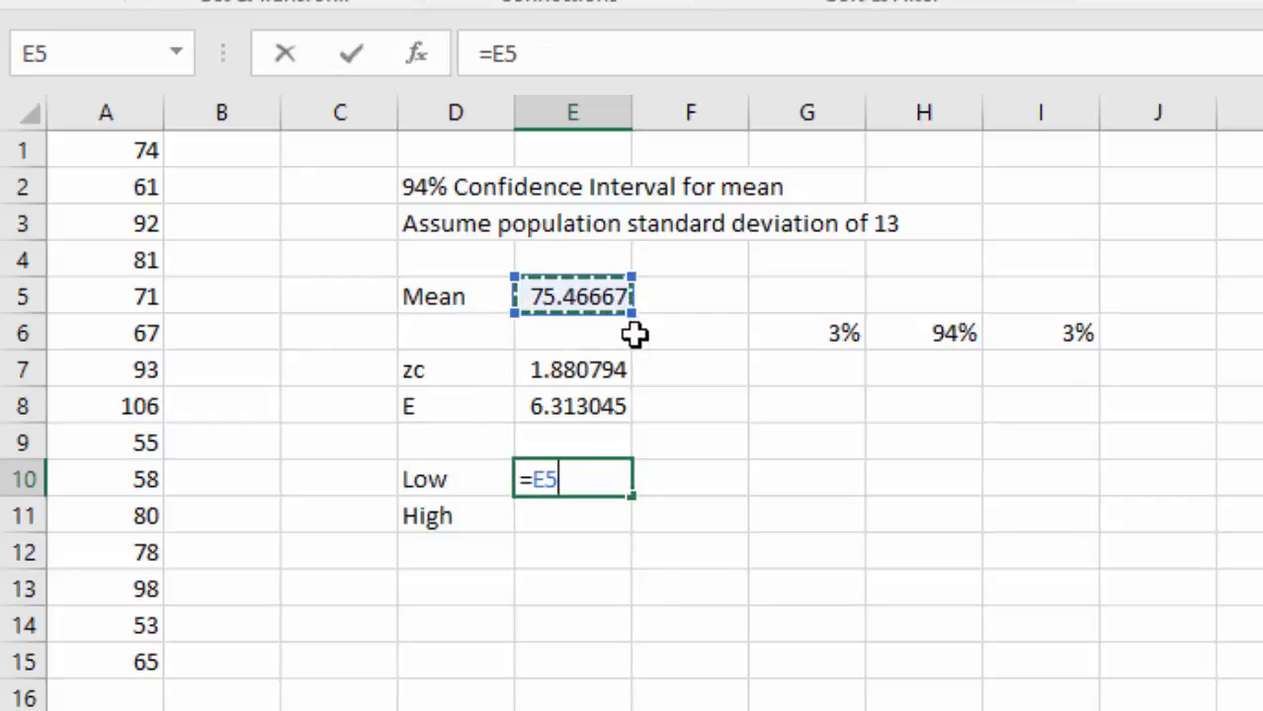
text(-)
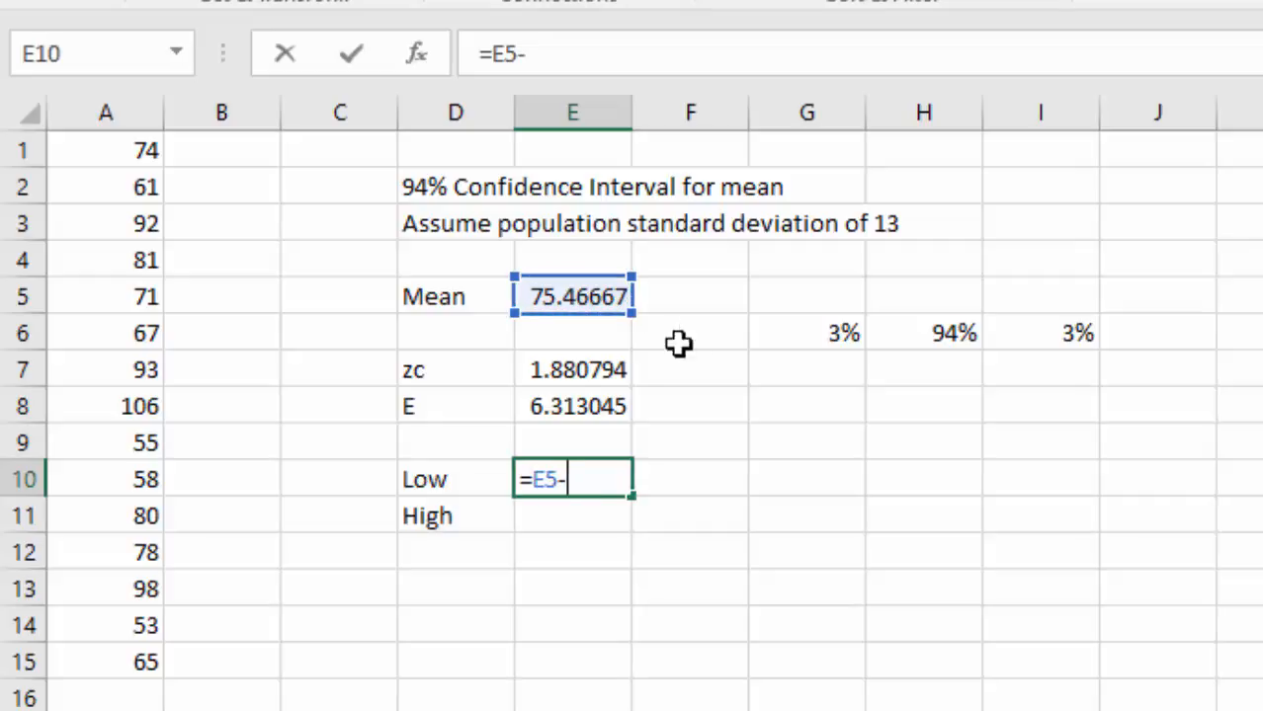
click(575, 403)
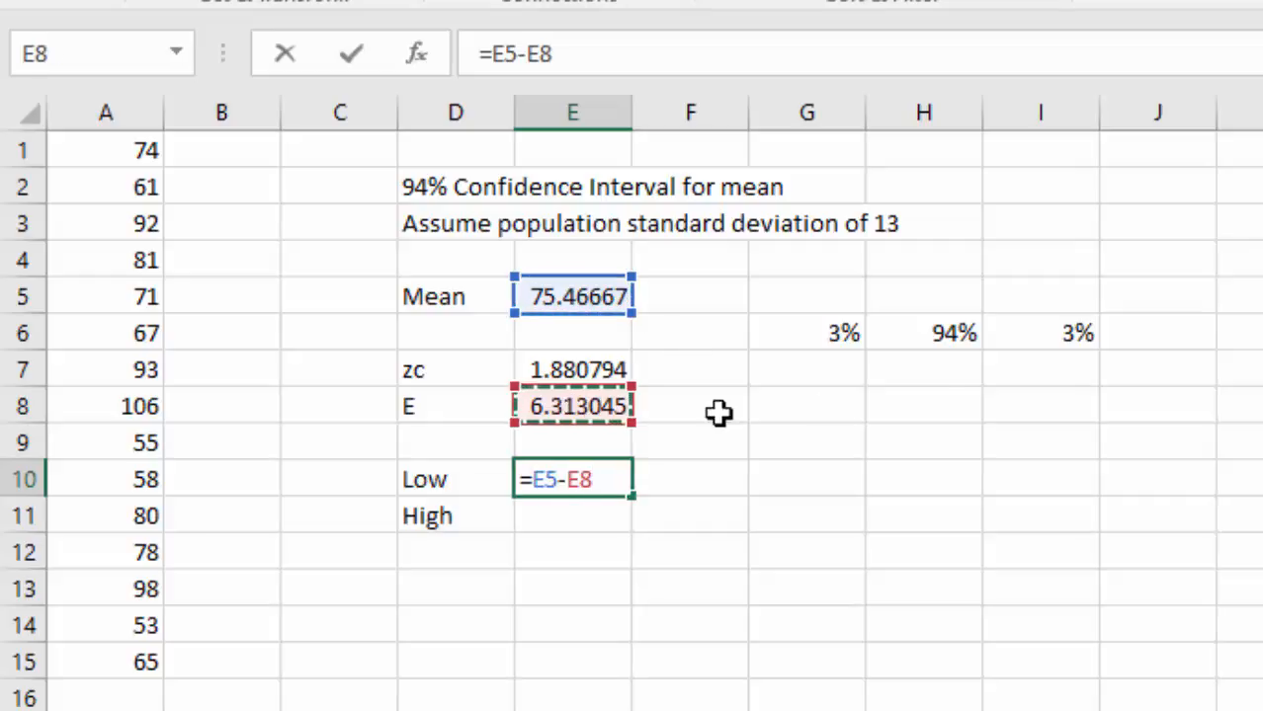
key(Return)
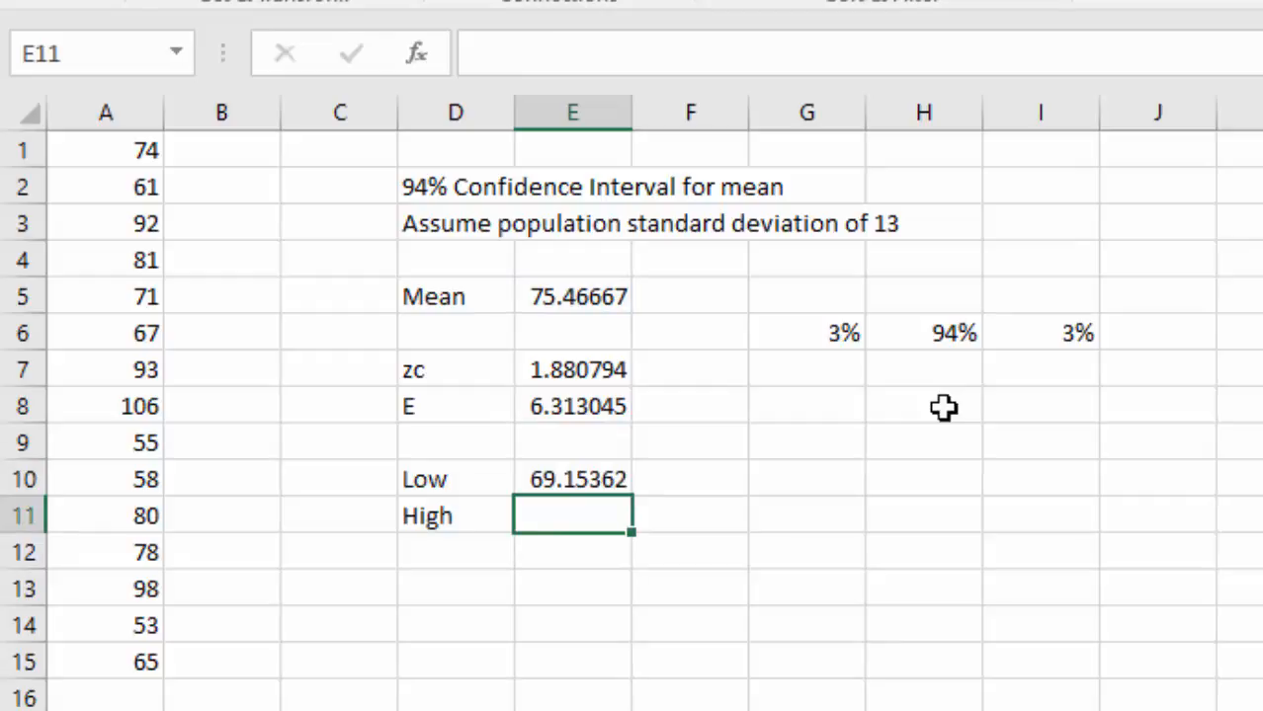
Calculate the upper limit in E11 as the mean in E5 plus the margin of error in E8
text(=)
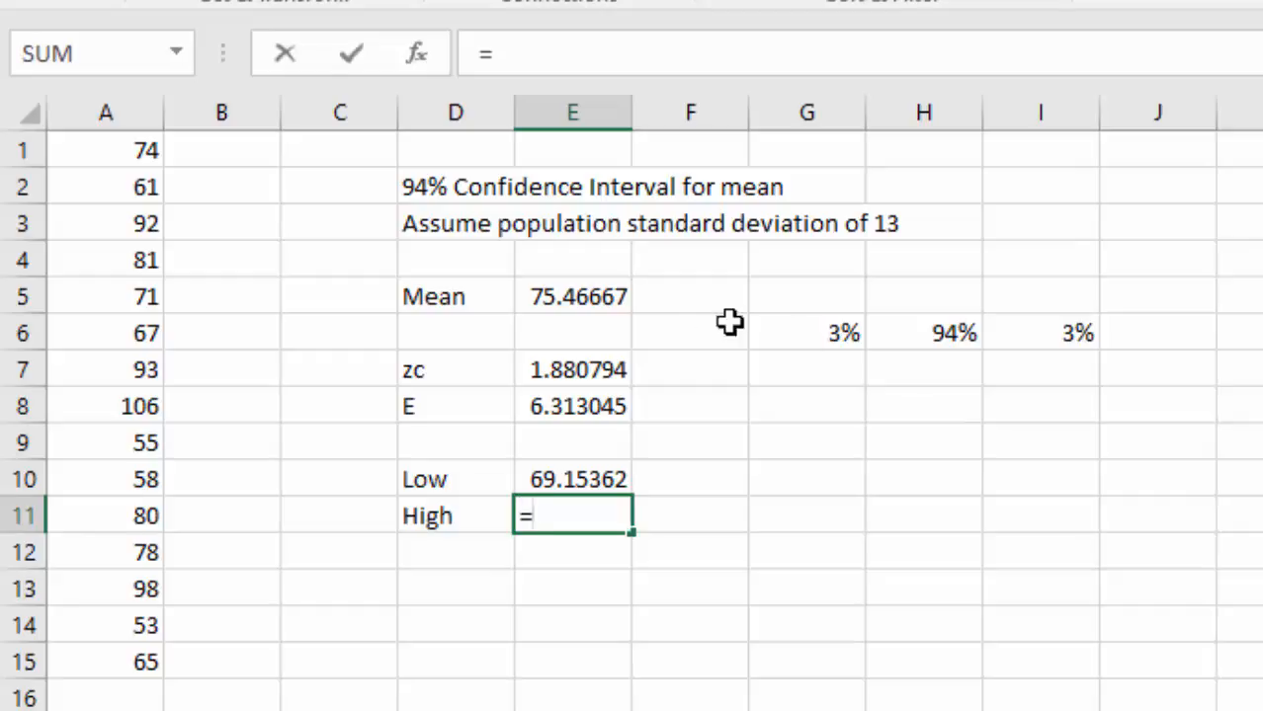
click(578, 296)
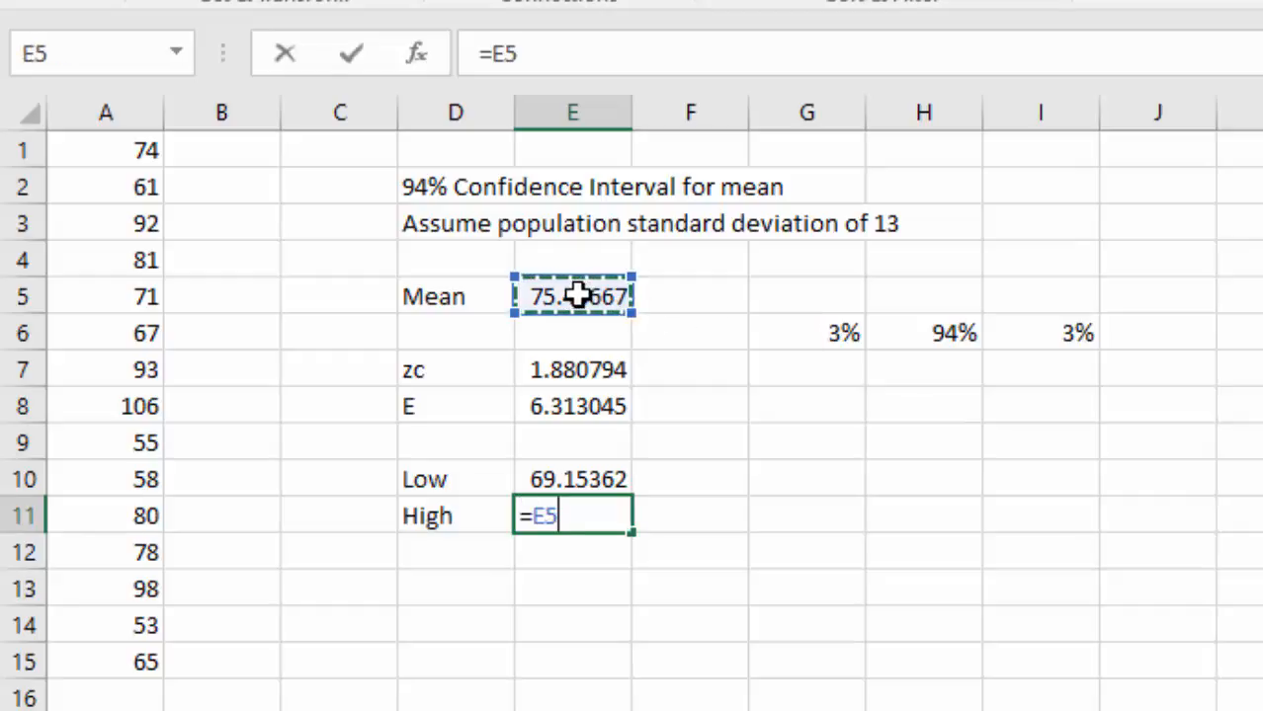
text(+)
click(549, 406)
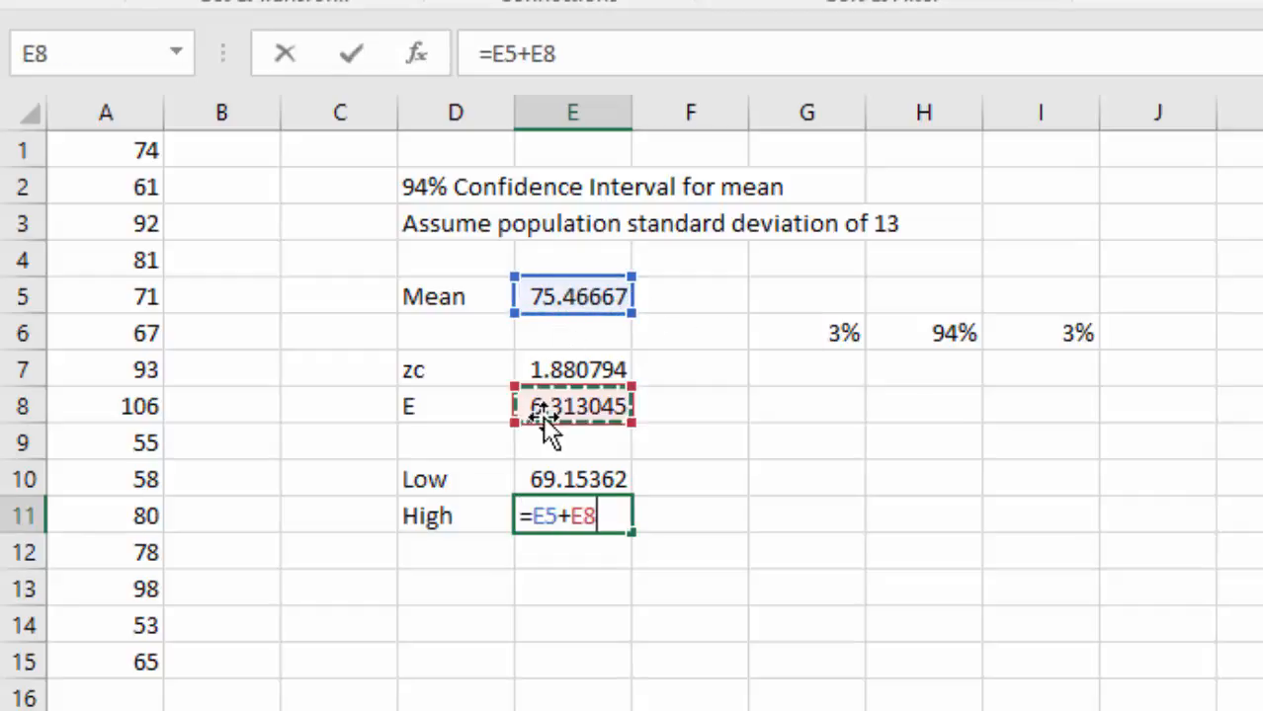
key(Return)
Write the rounded confidence interval (69.2,81.8) in cell E13
key(Down)
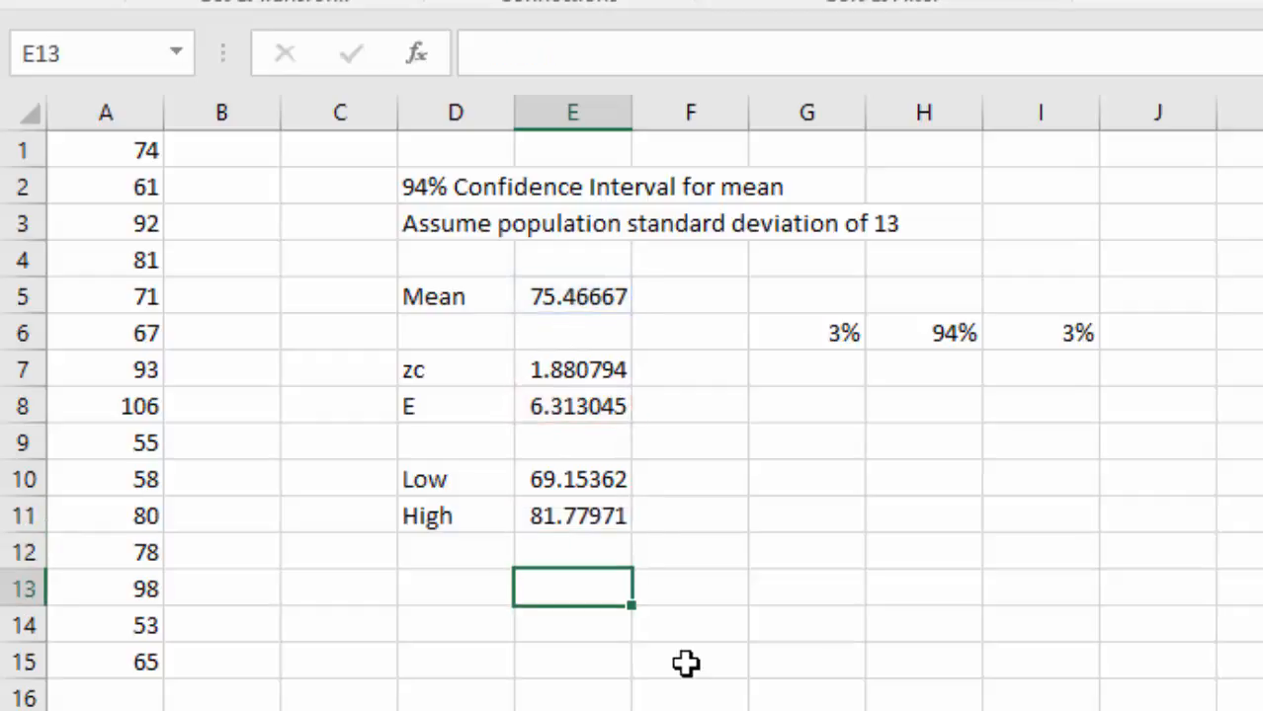
text(()
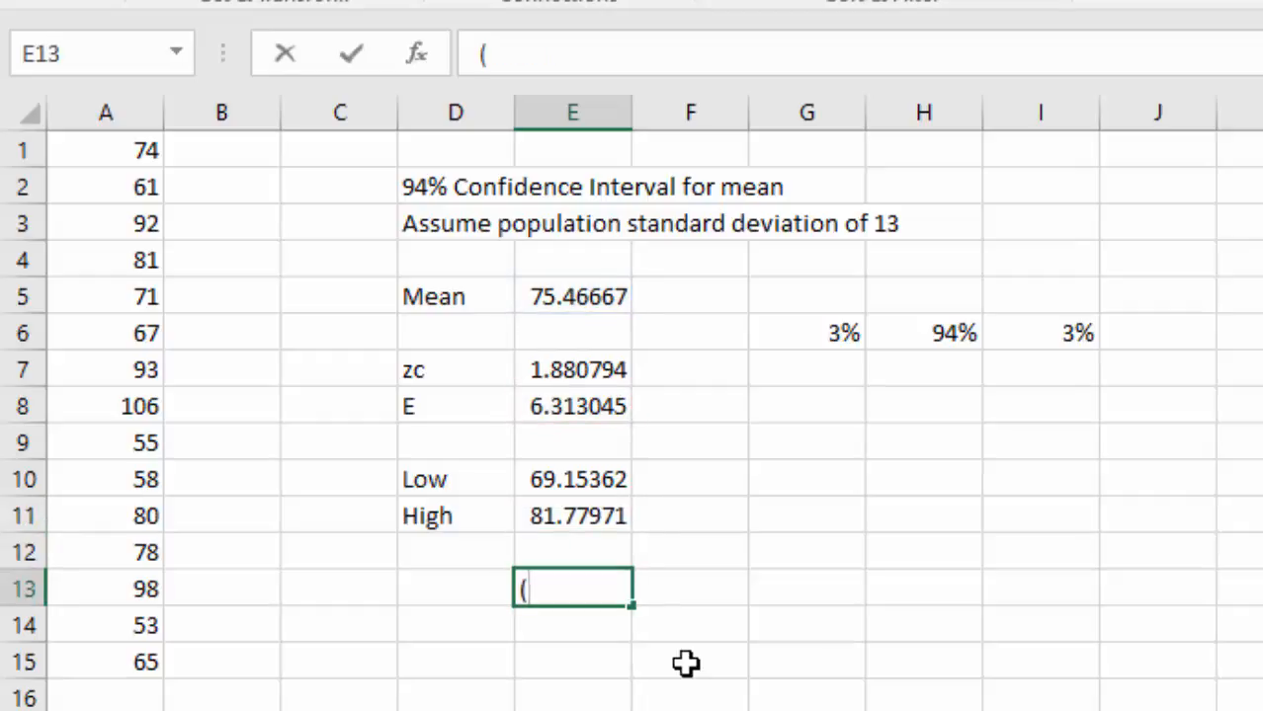
text(69)
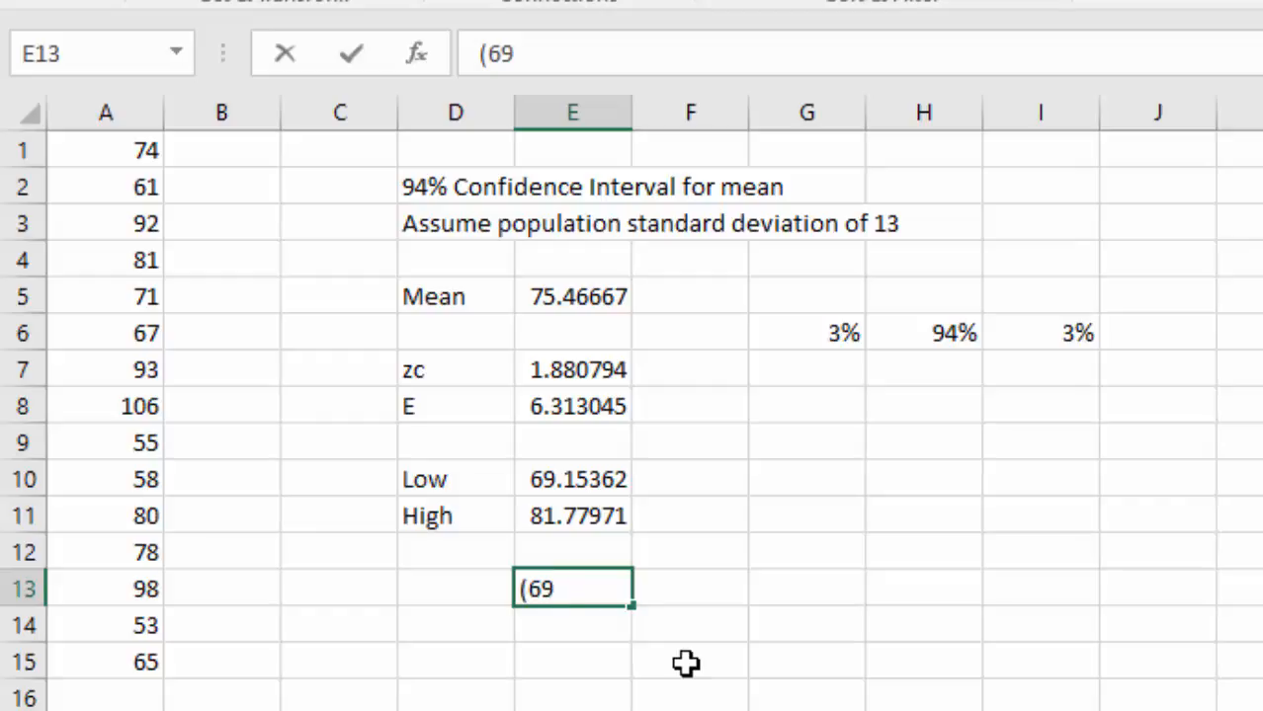
text(.2,81.)
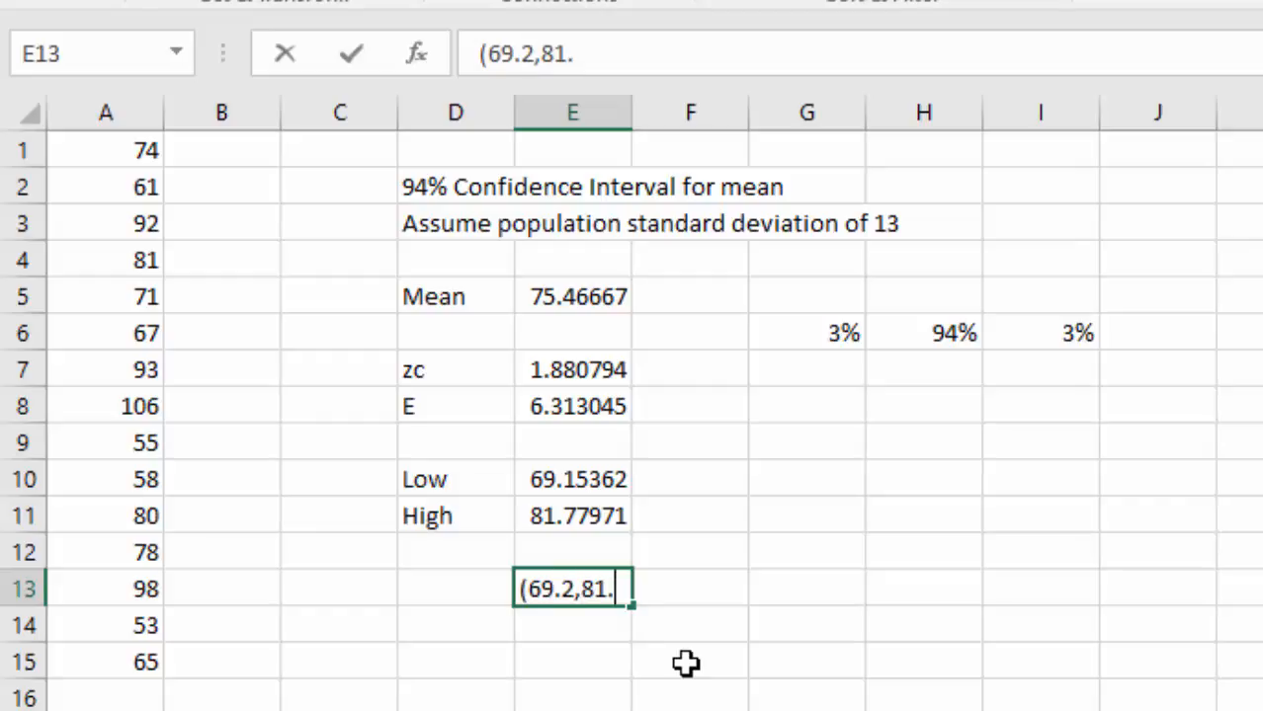
text(8))
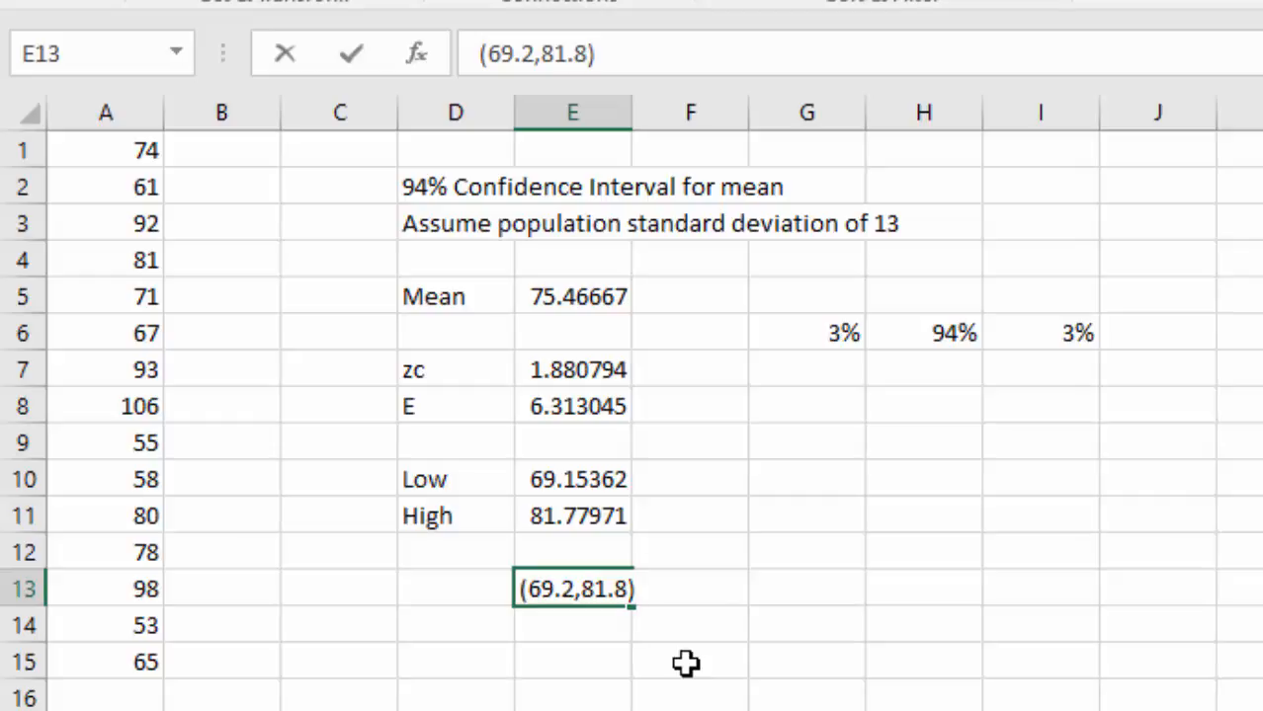
key(Return)
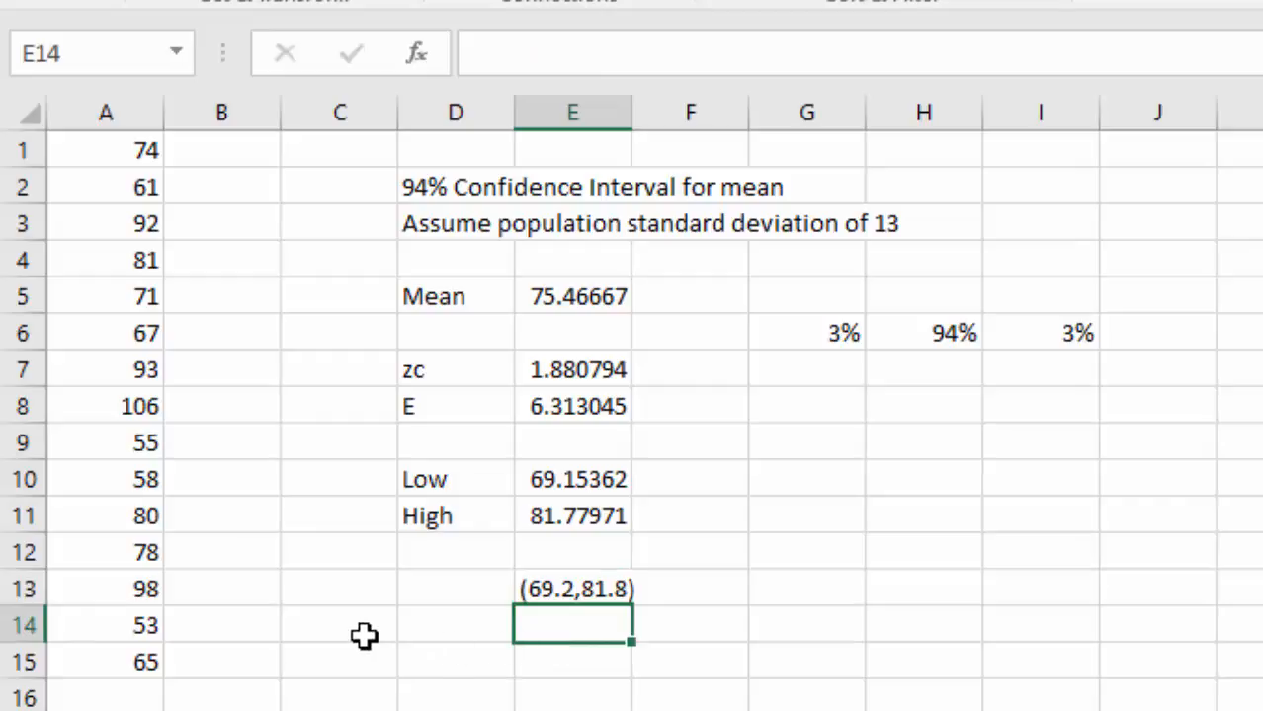
Clear the standard deviation assumption, tail percentages, labels and results, keeping the column A data and the heading in D2
click(364, 636)
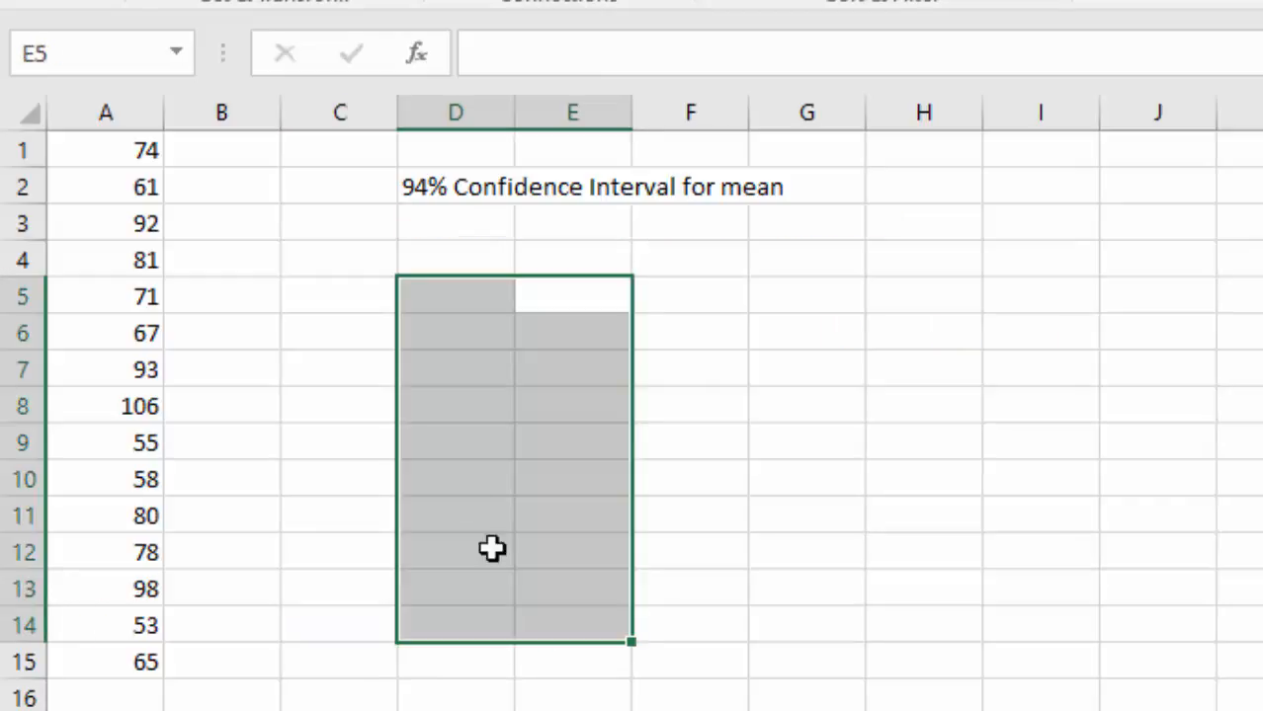
click(445, 454)
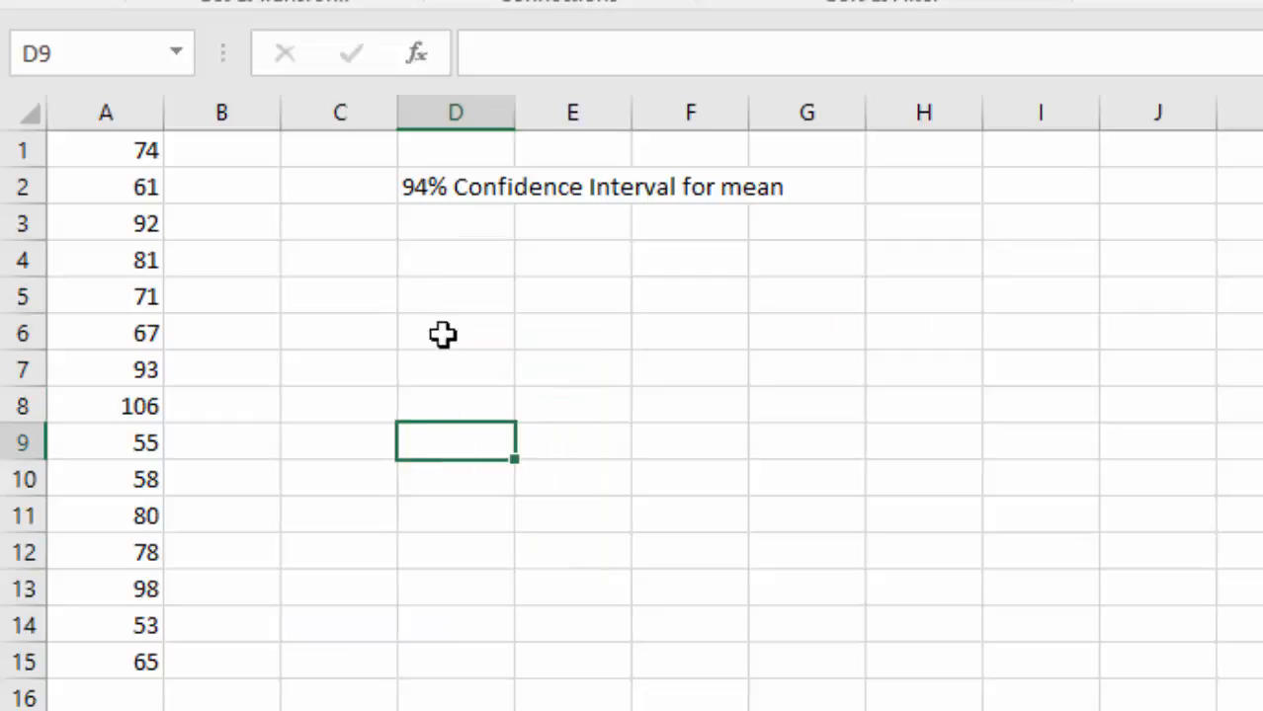
Label cell D4 "Mean" below the confidence interval heading
click(462, 263)
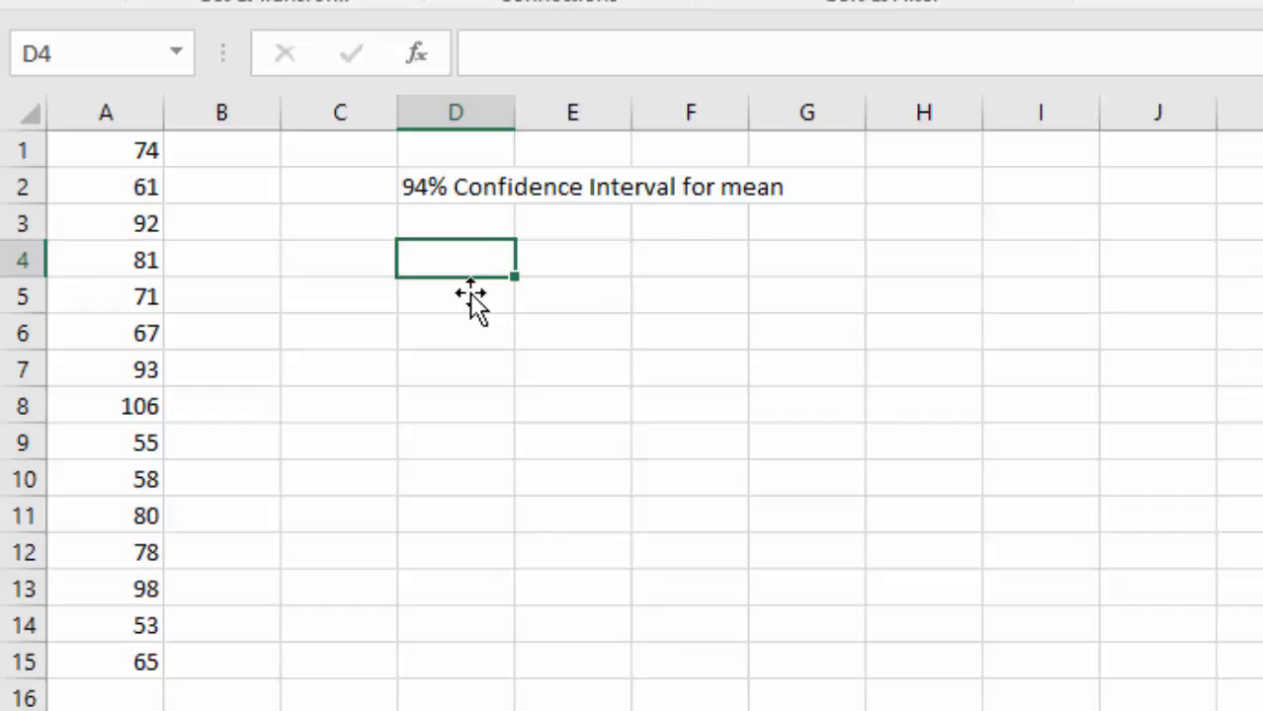
text(Mean)
key(Tab)
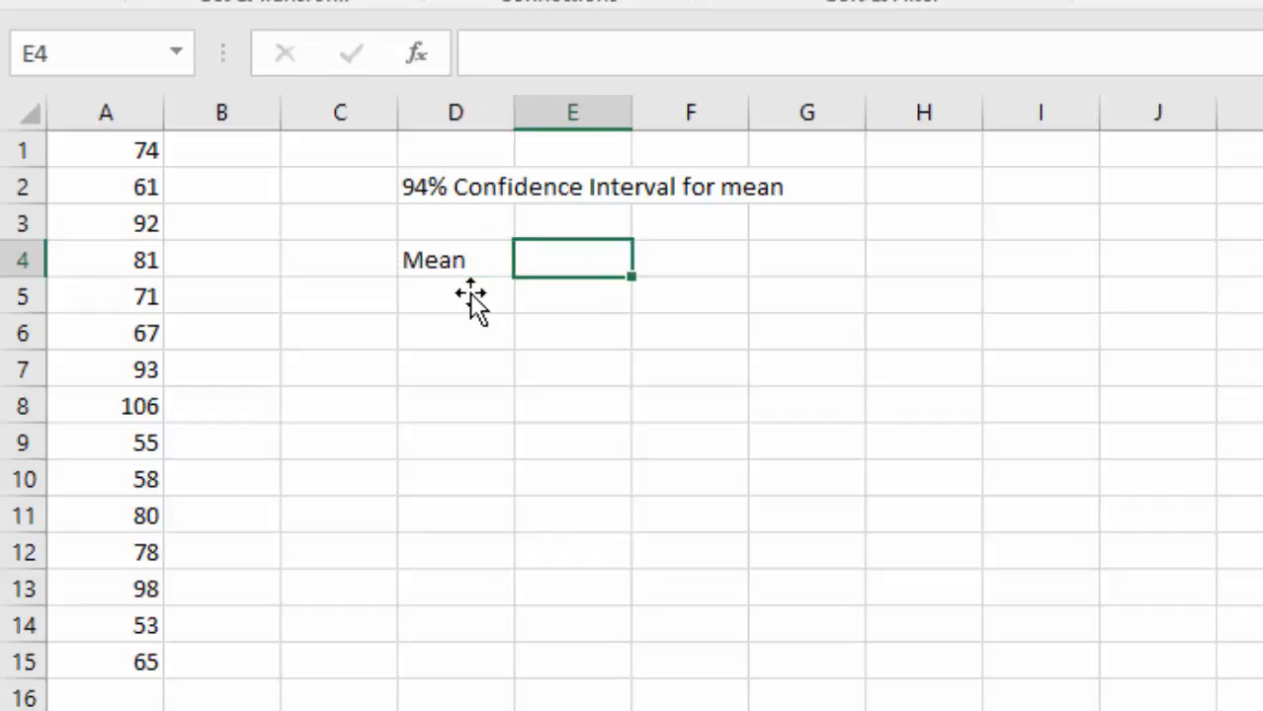
Calculate the mean of A1:A15 in cell E4 with the AVERAGE function
text(=avar)
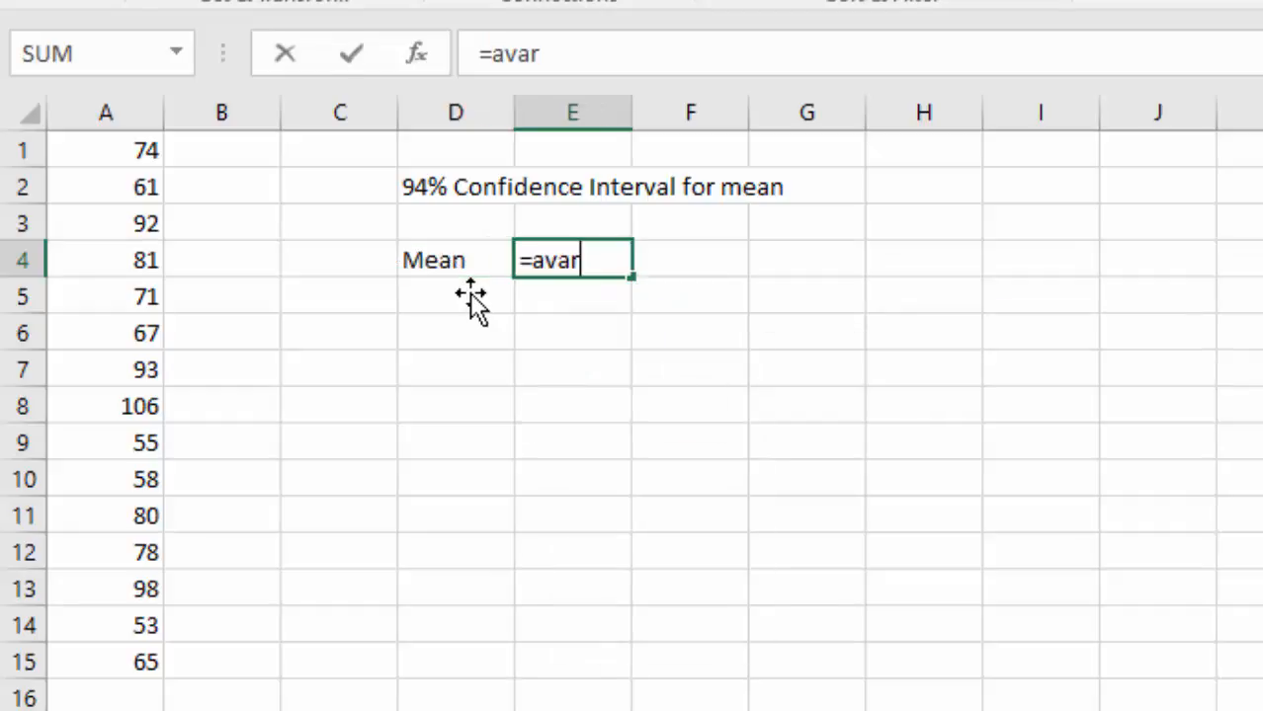
key(BackSpace)
key(BackSpace)
text(erage()
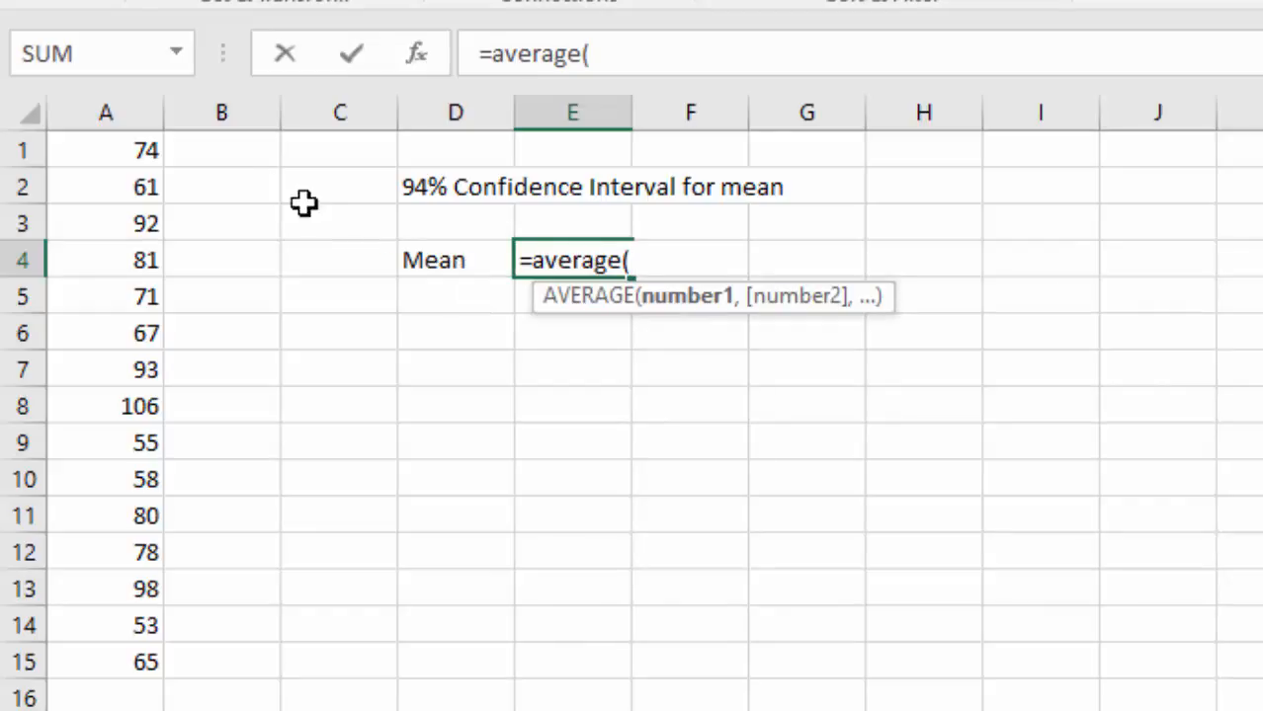
drag(121, 156, 104, 656)
text())
key(Return)
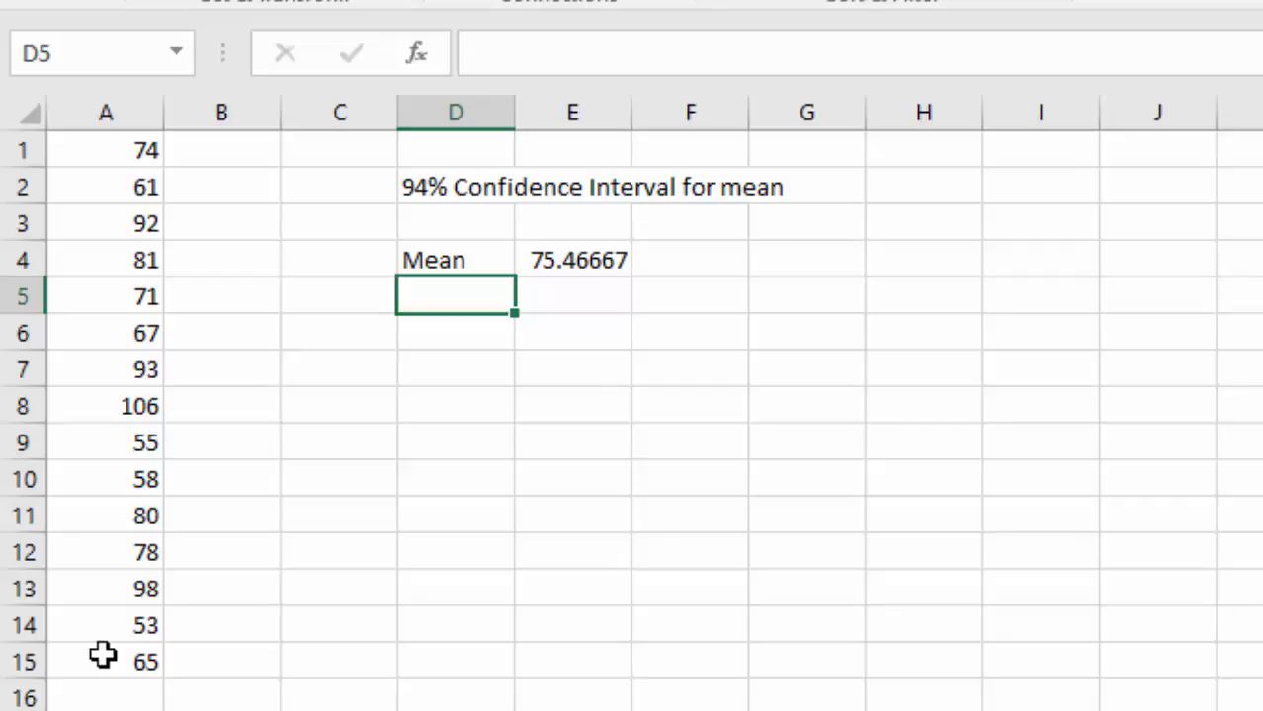
Label cell D5 "St. Dev" and calculate the standard deviation of A1:A15 in E5 with the STDEV function
text(St. Dev)
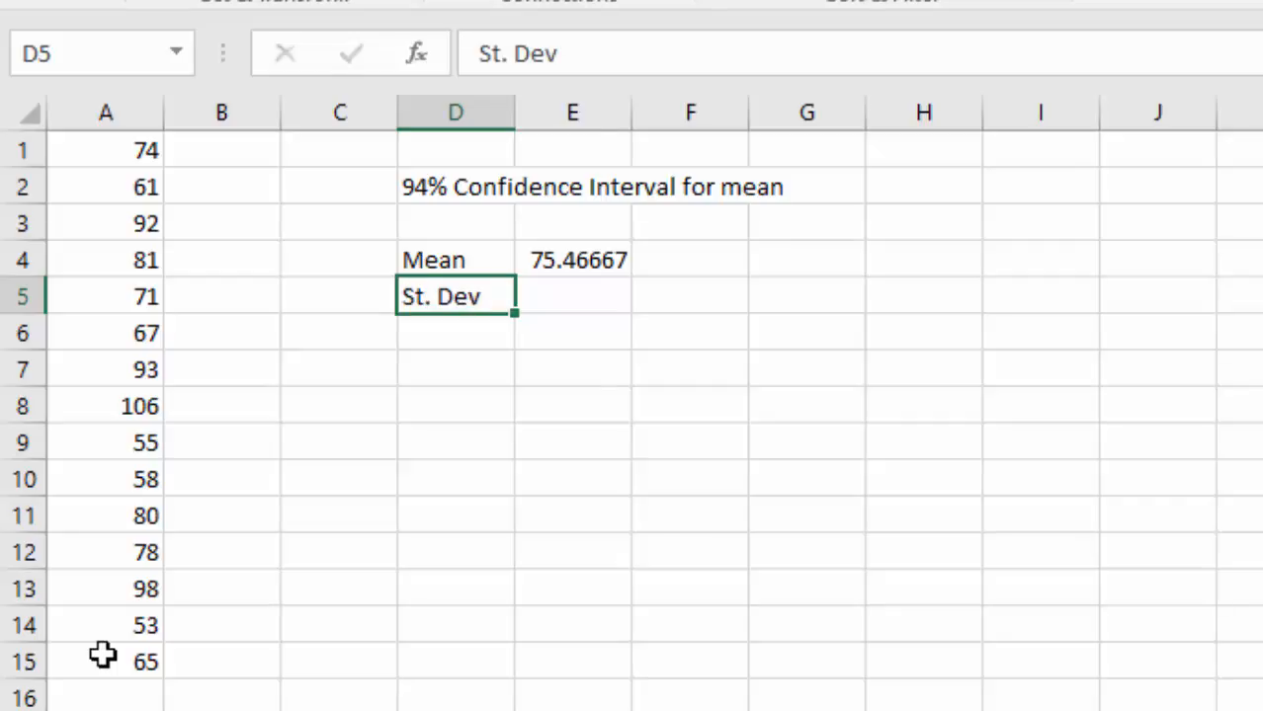
key(Tab)
text(=)
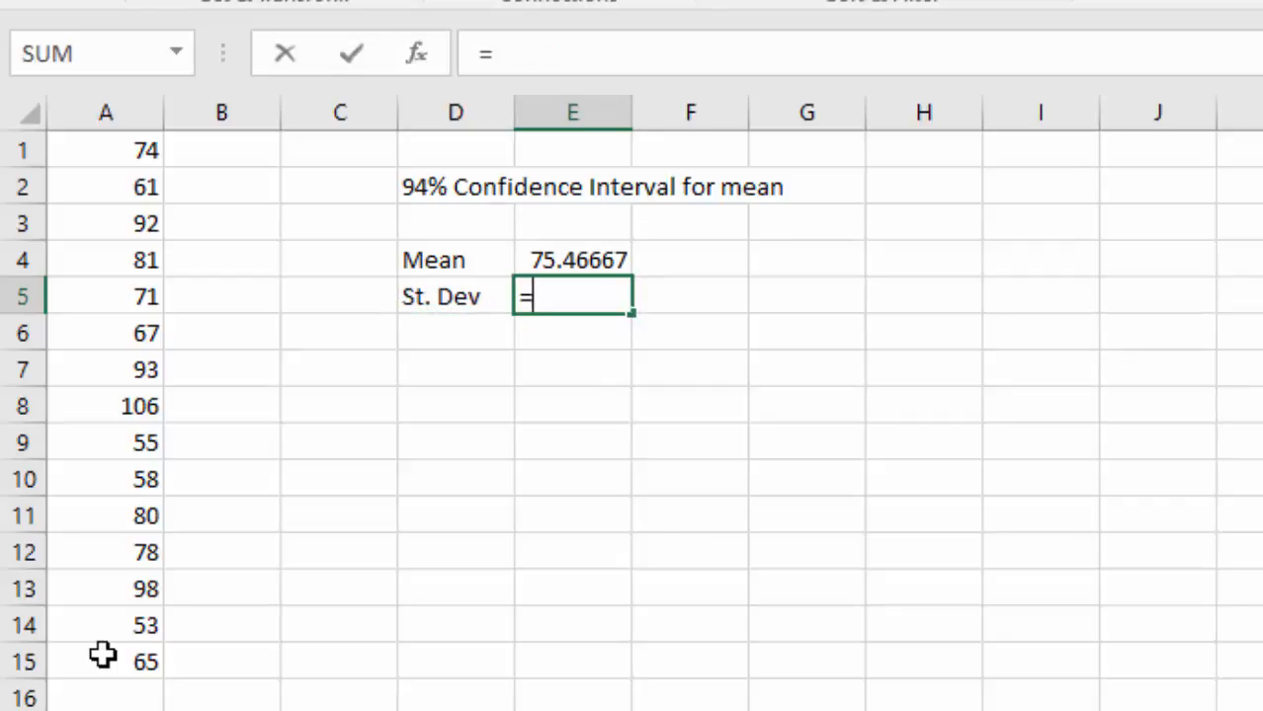
text(st)
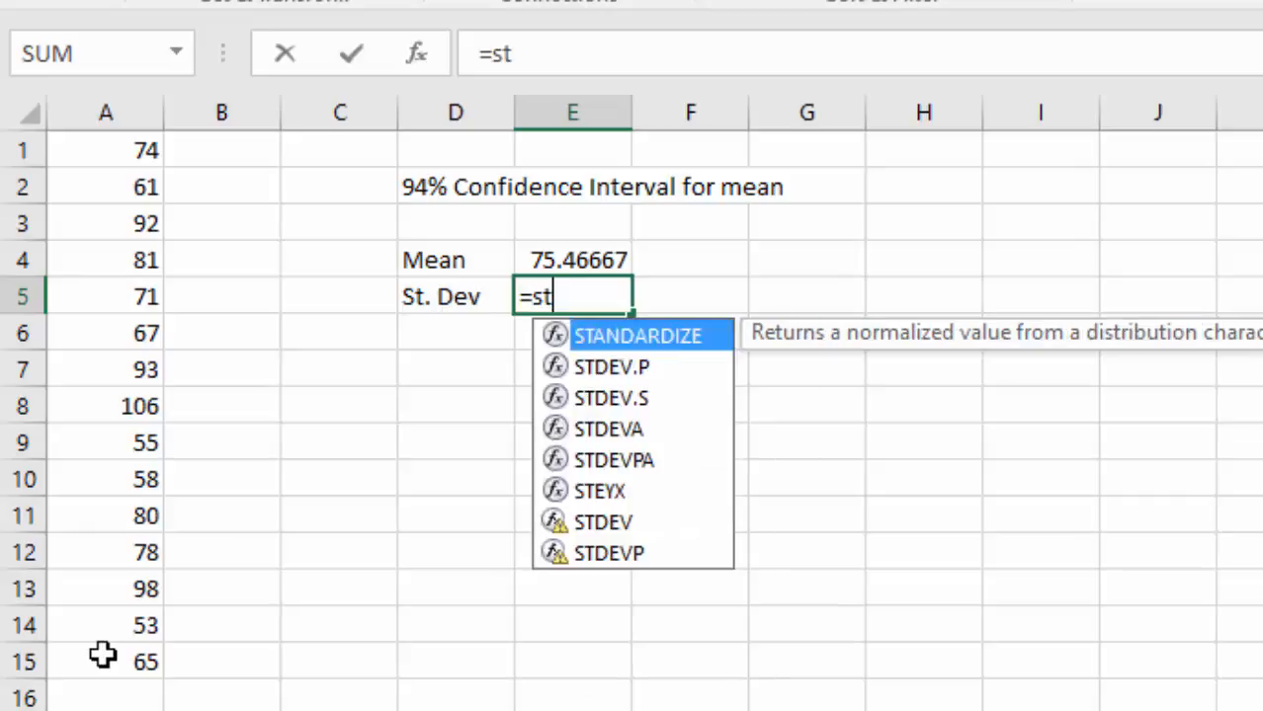
text(dev()
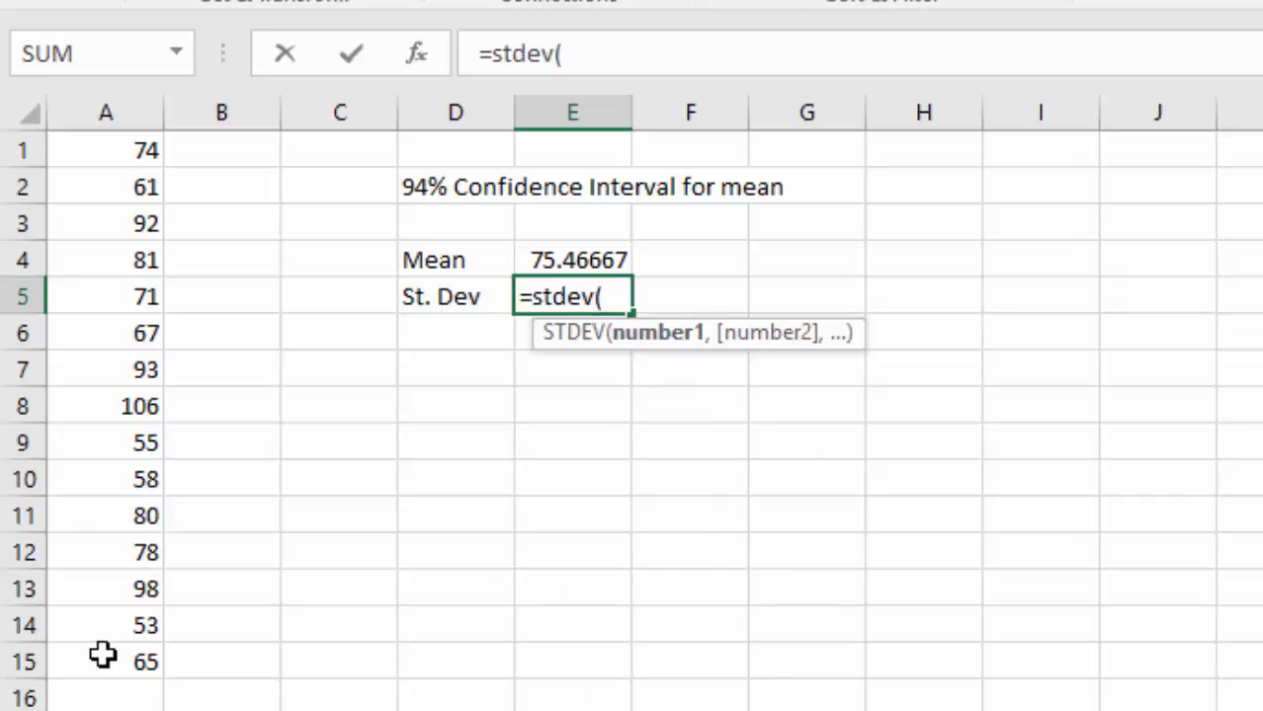
drag(129, 151, 107, 664)
key(Return)
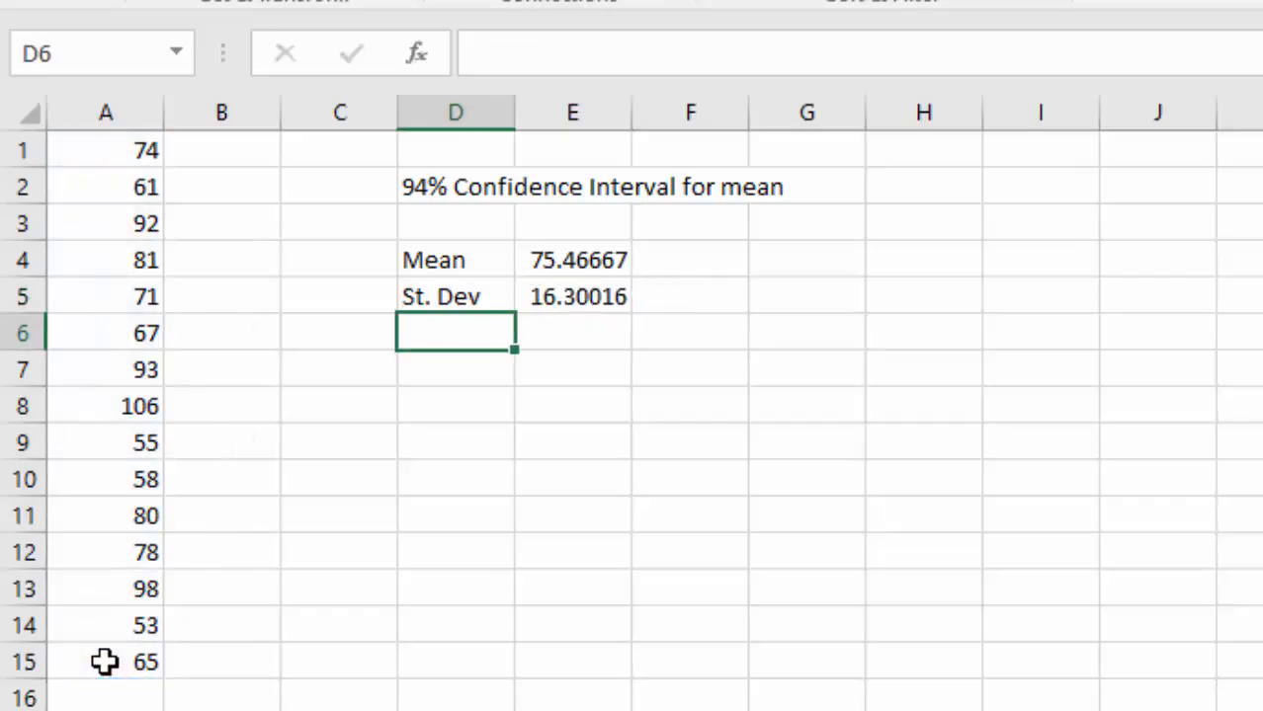
key(Return)
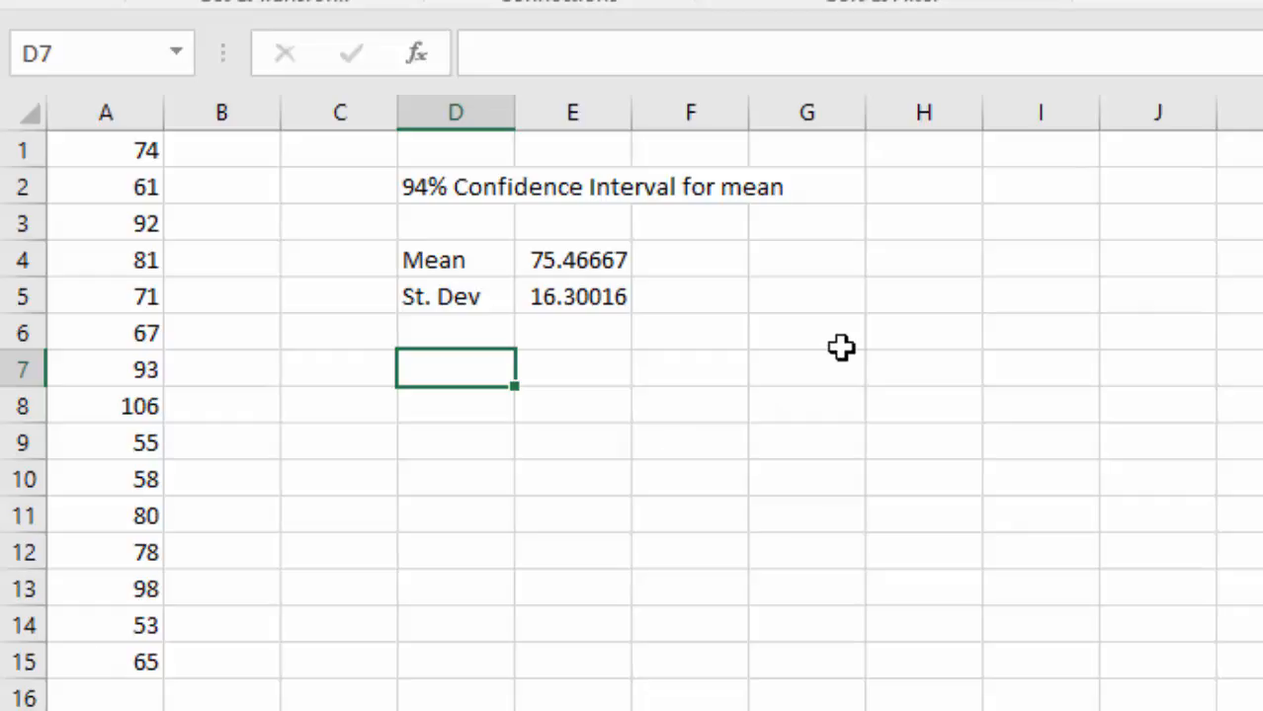
Enter the tail and confidence percentages 3%, 94% and 3% in cells G6, H6 and I6
click(889, 332)
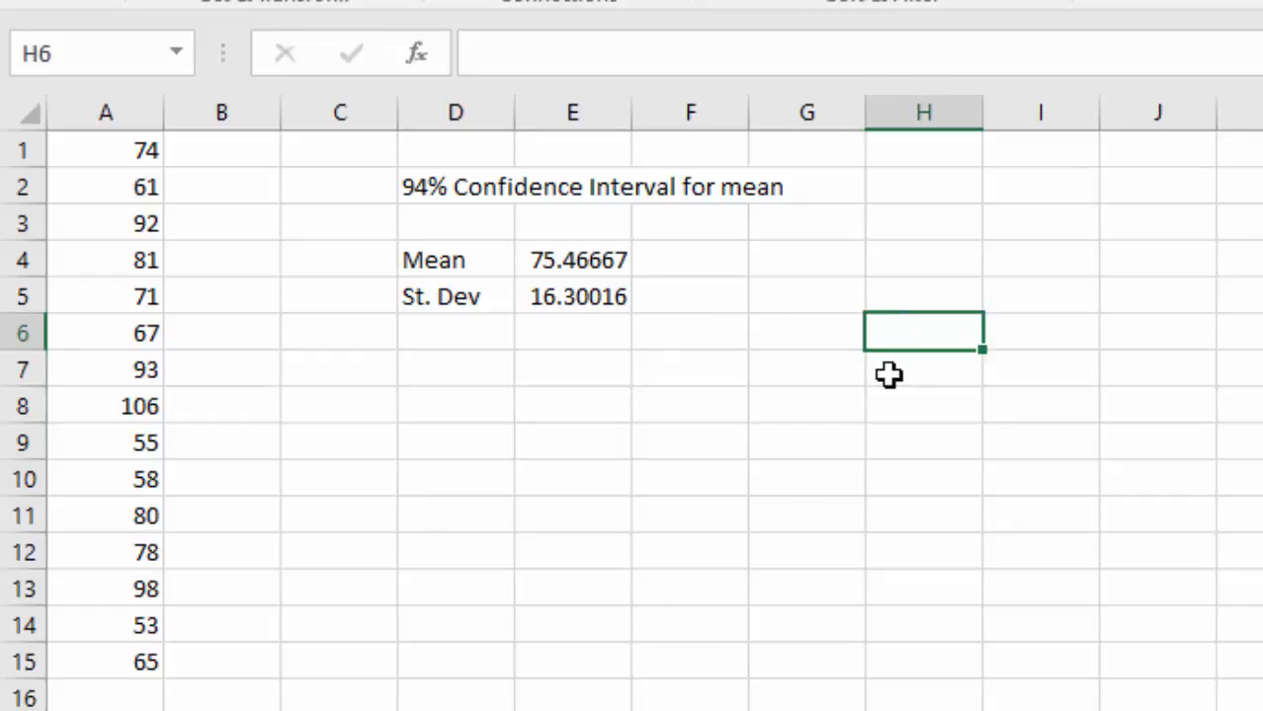
text(94%)
key(Left)
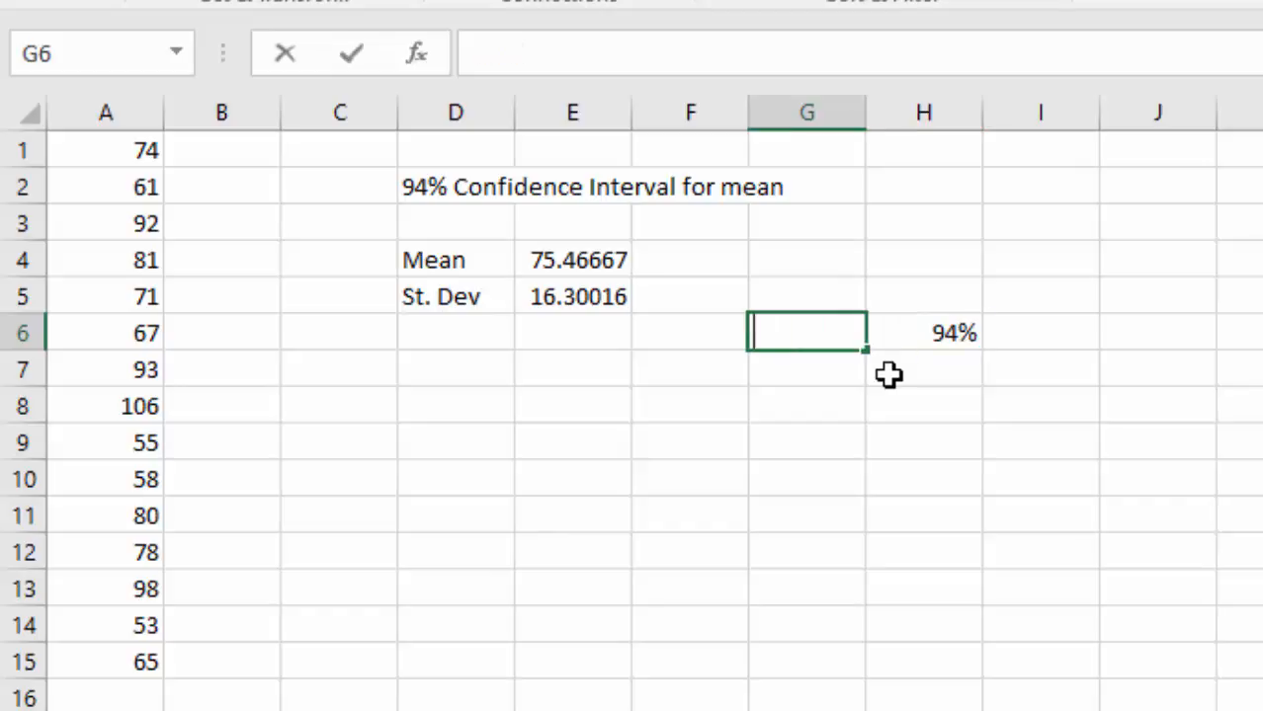
text(3%)
key(Tab)
key(Right)
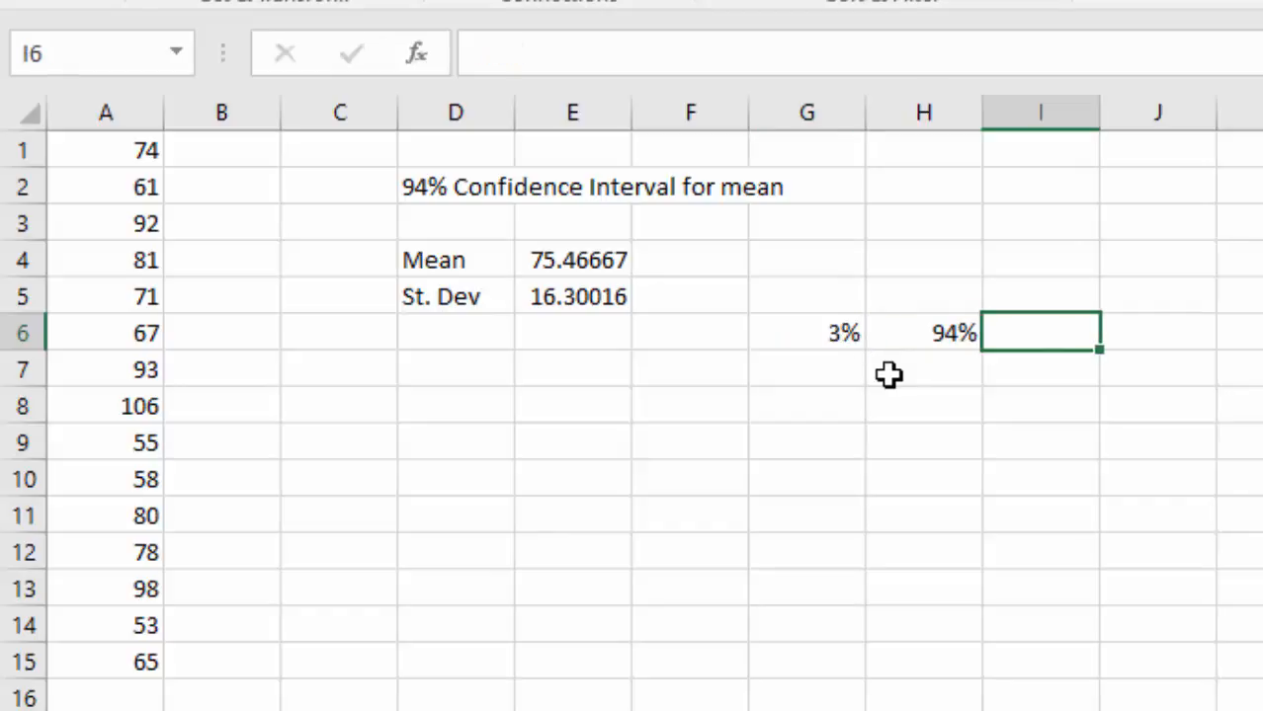
text(3%)
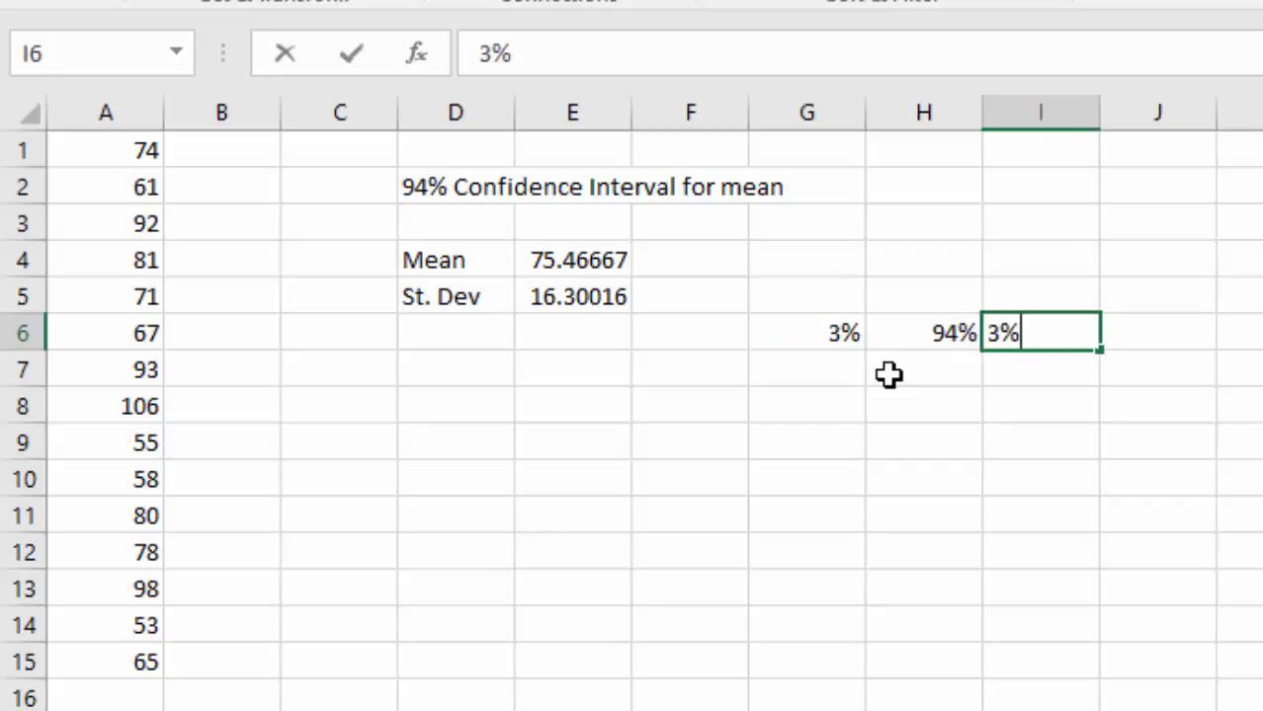
Label cell D7 "tc" for the critical t value
key(Left)
key(Left)
key(Left)
key(Left)
key(Left)
key(Down)
text(tc)
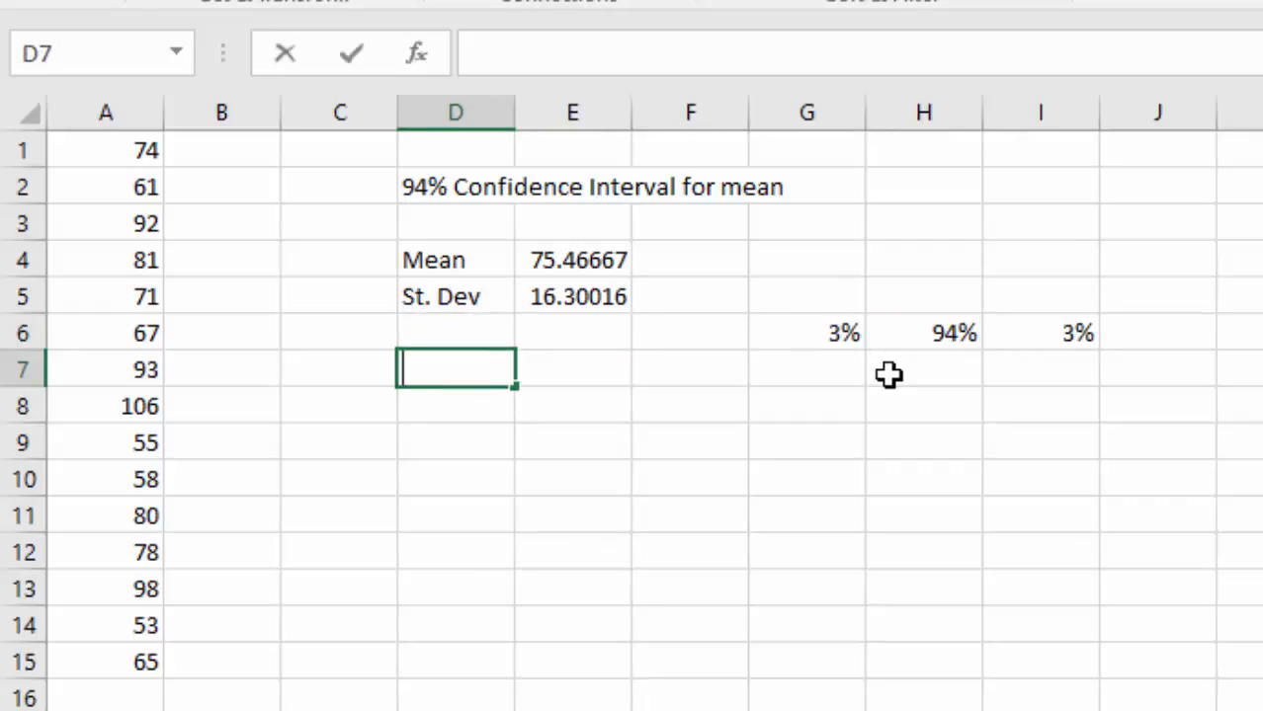
key(Tab)
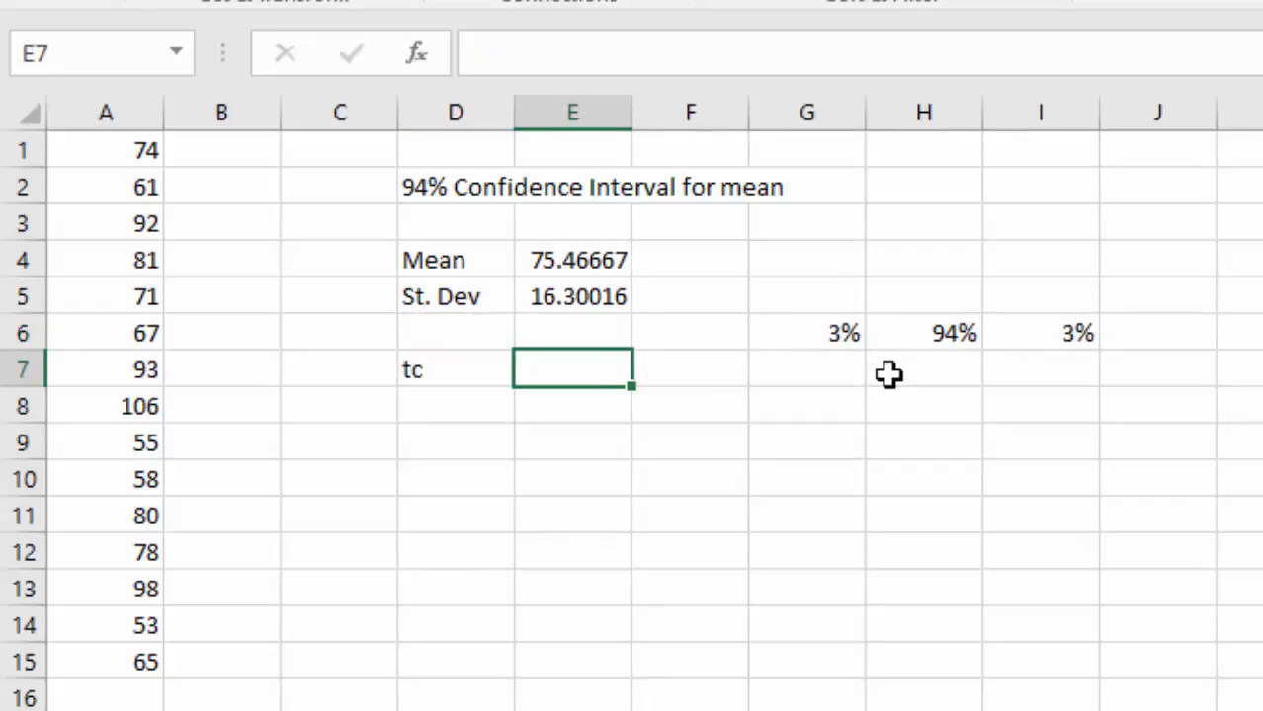
Calculate the critical t value in E7 with T.INV, using probability .97 and 14 degrees of freedom
drag(919, 336, 846, 336)
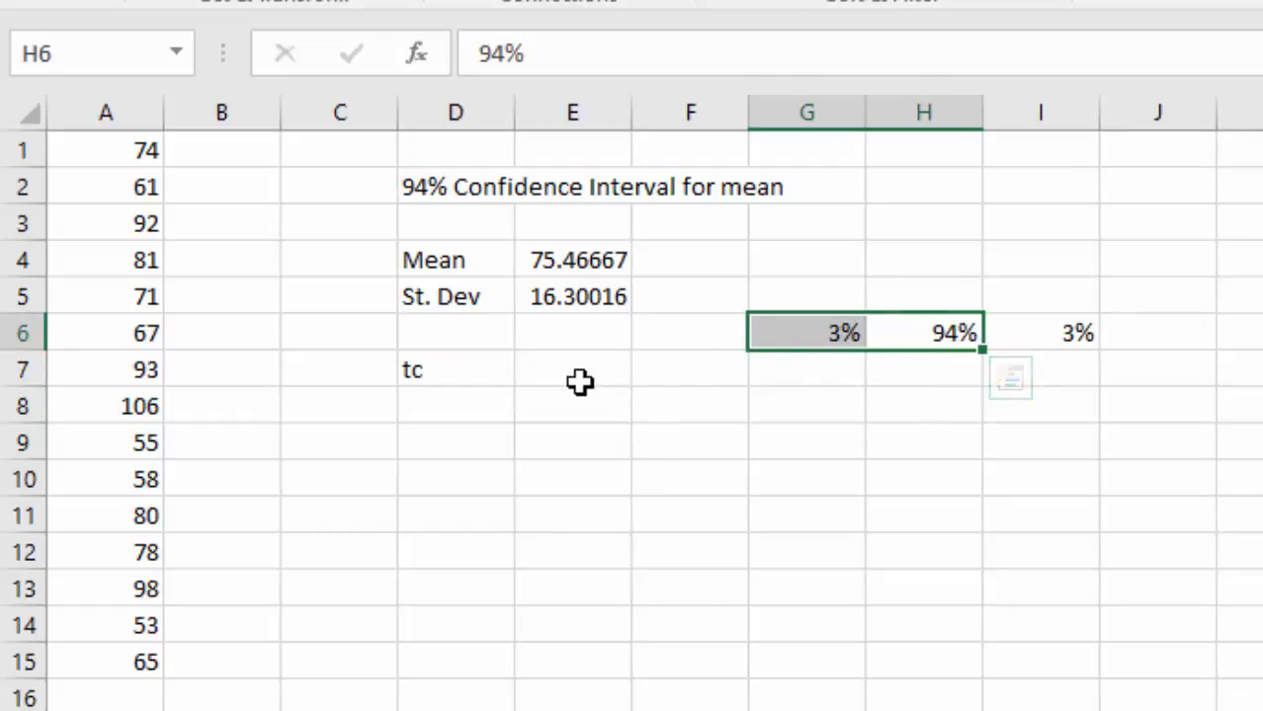
click(551, 366)
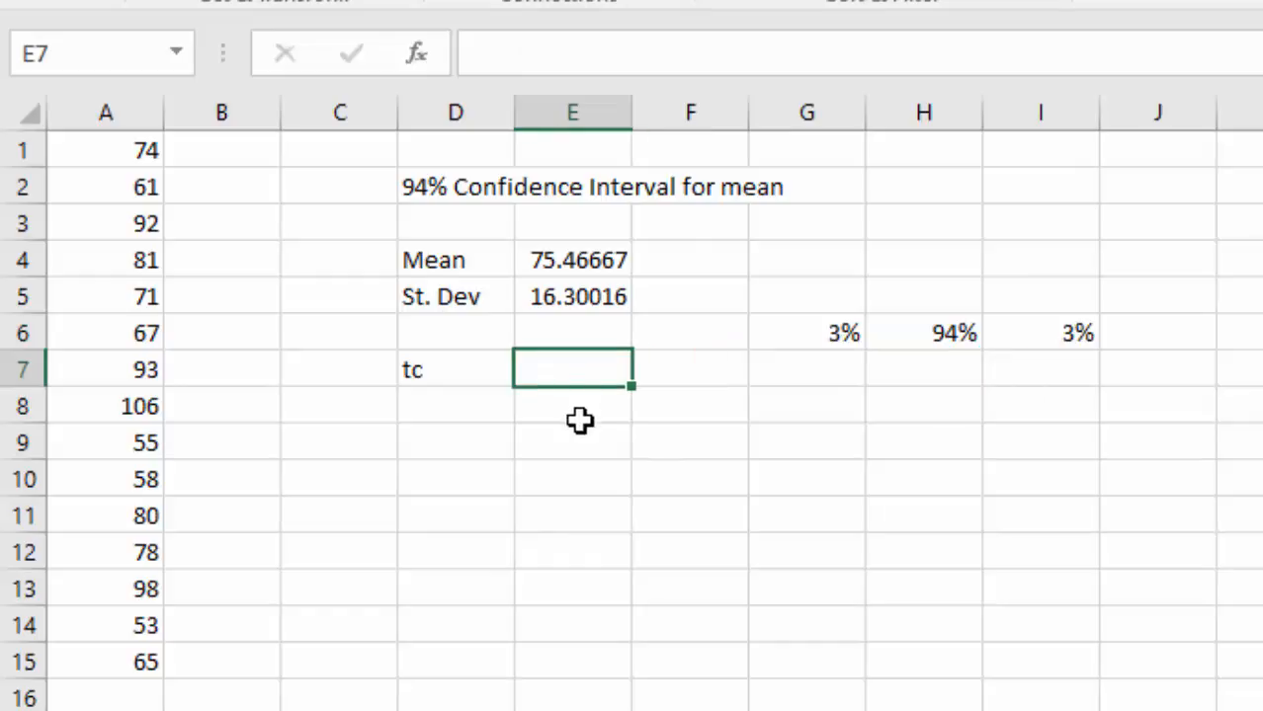
text(=)
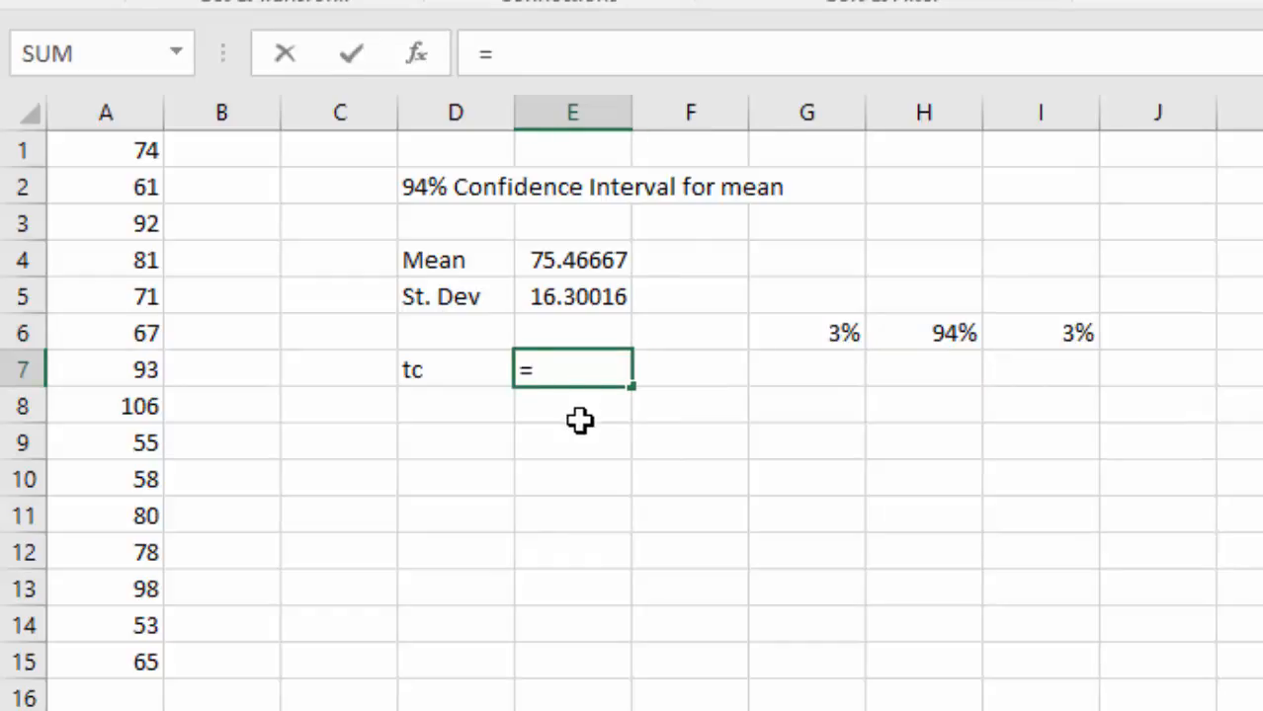
text(t)
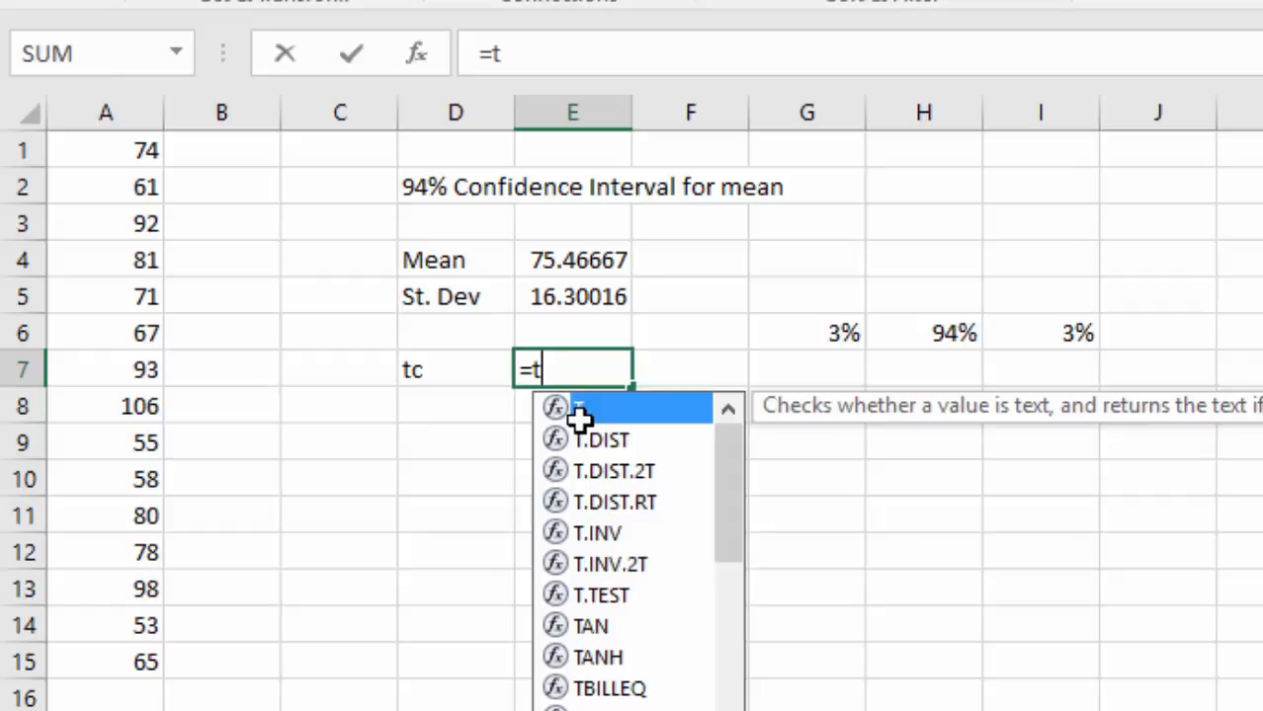
text(.inv()
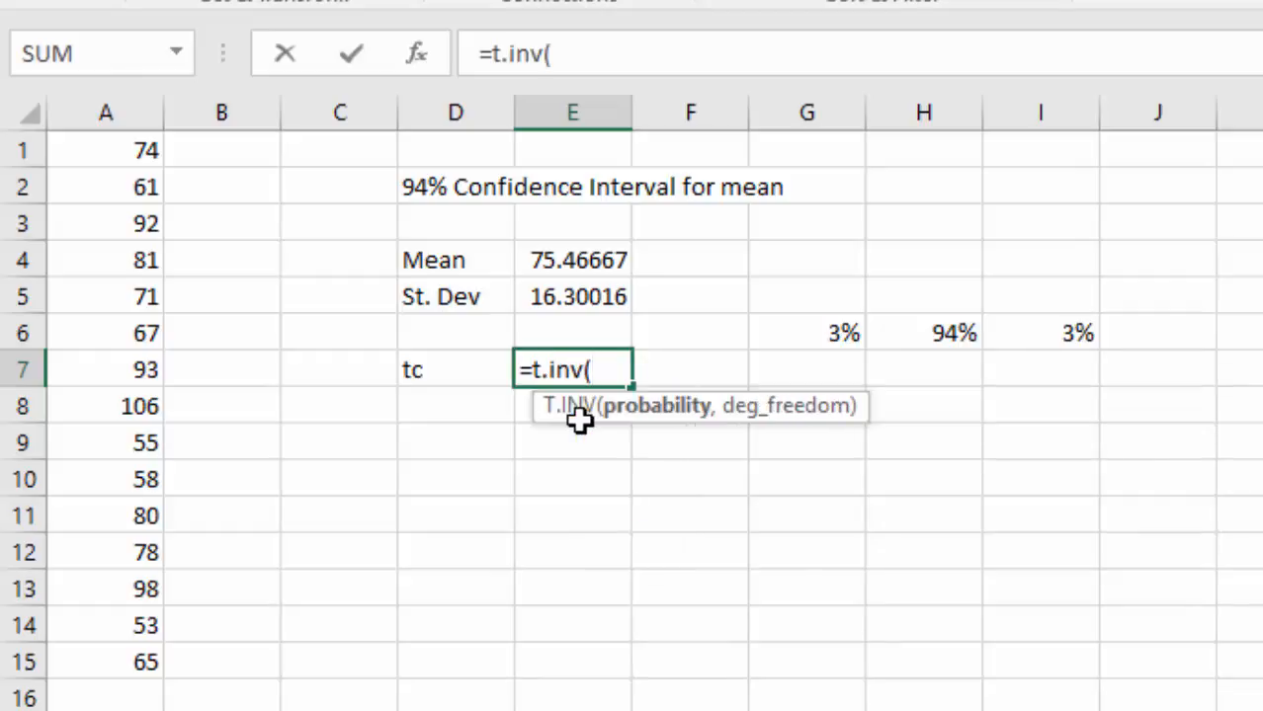
text(.97)
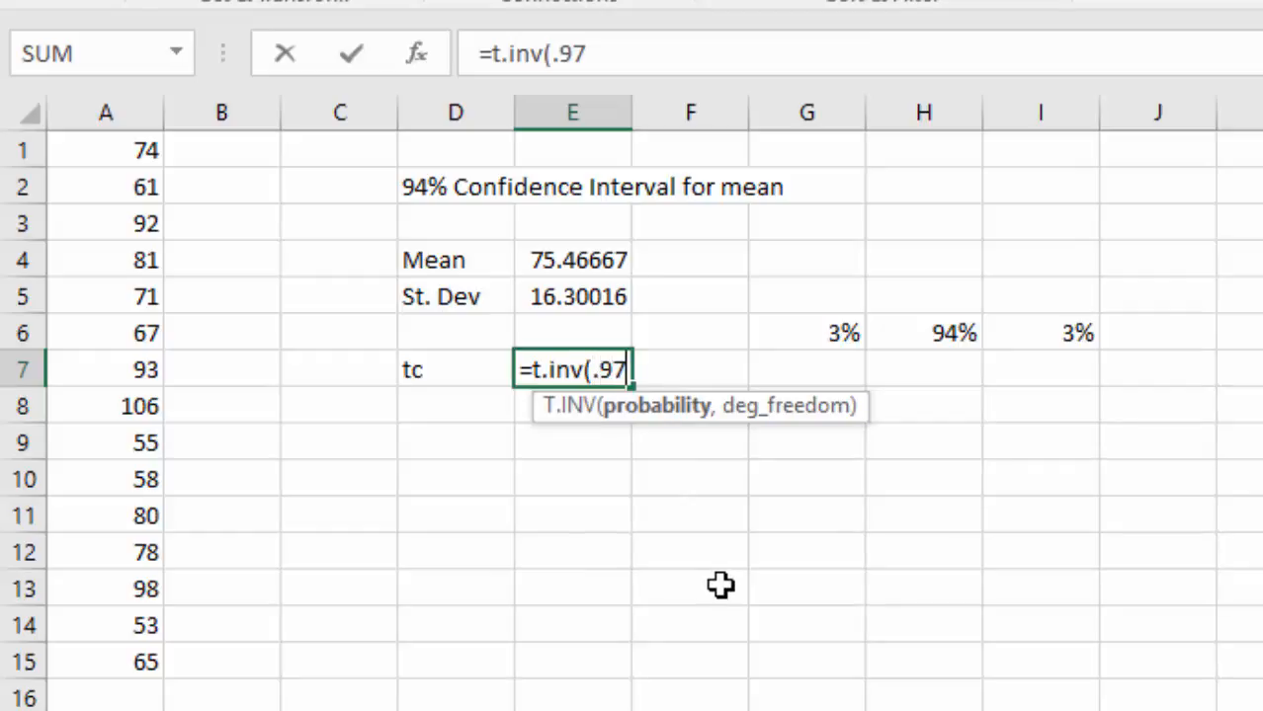
text(,)
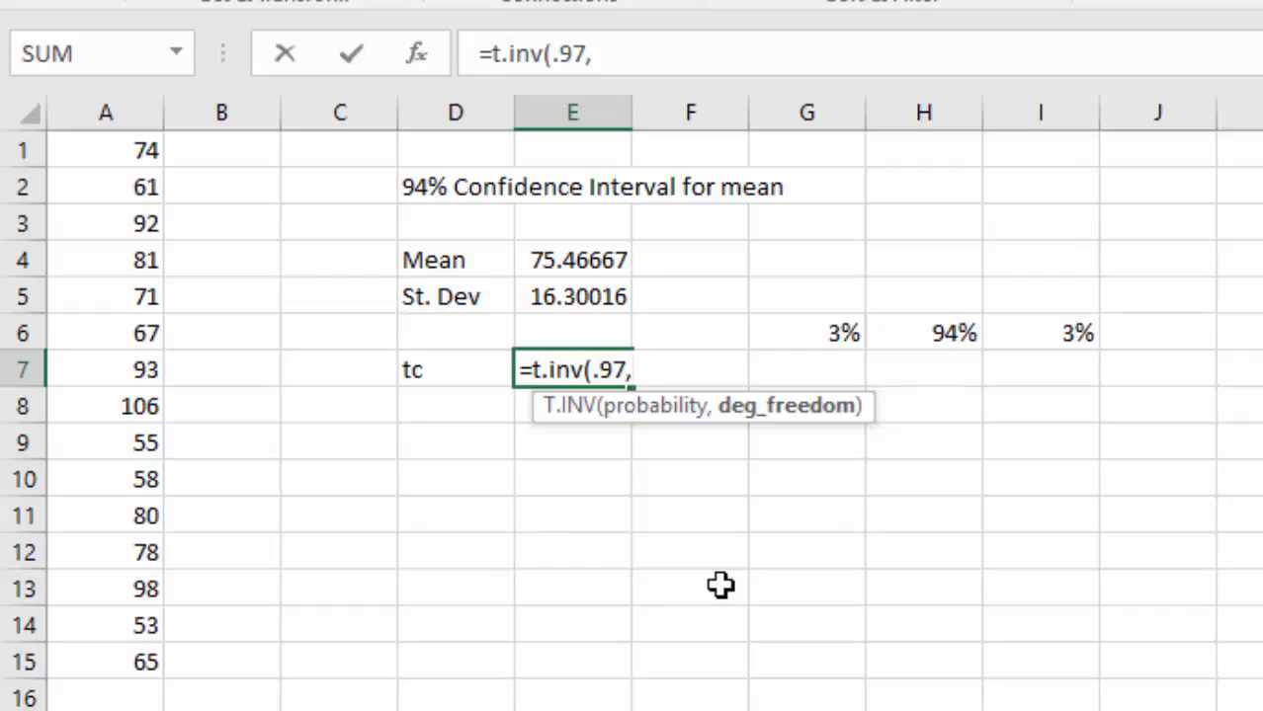
text(14))
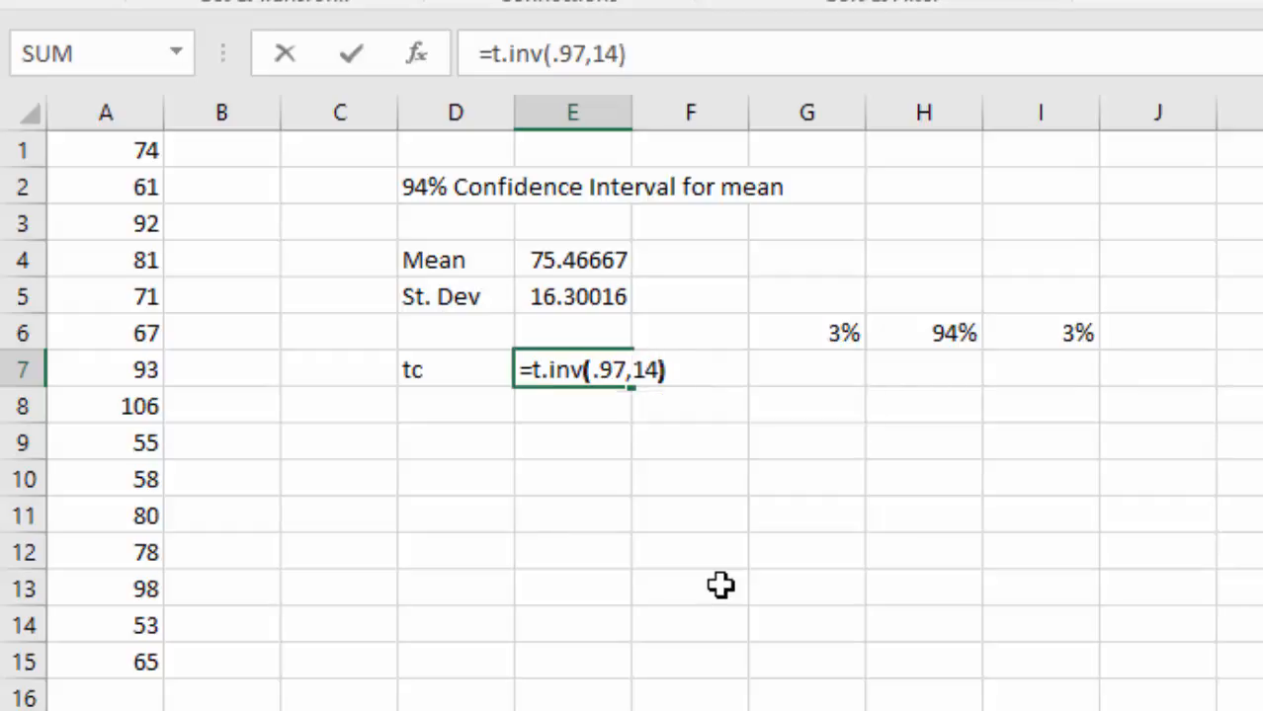
key(Return)
Label cell D8 "E" and calculate the margin of error in E8 as E7*E5/sqrt(15)
key(Left)
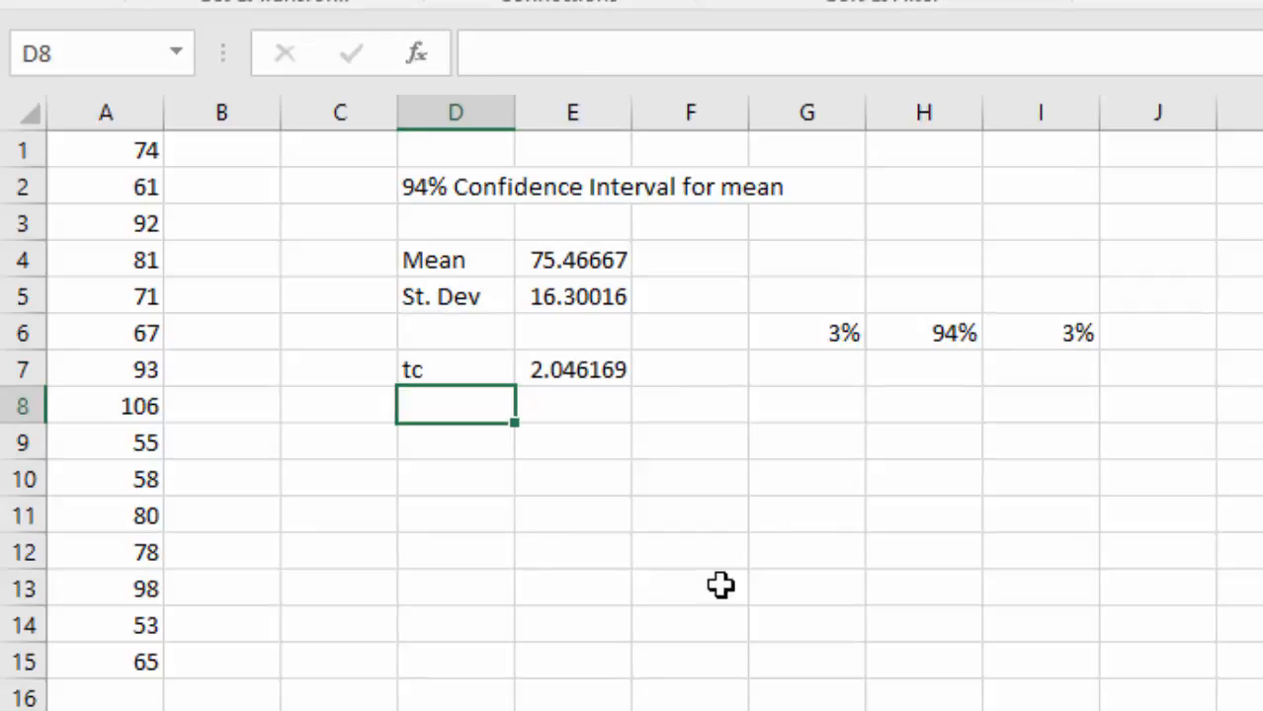
text(E)
key(Tab)
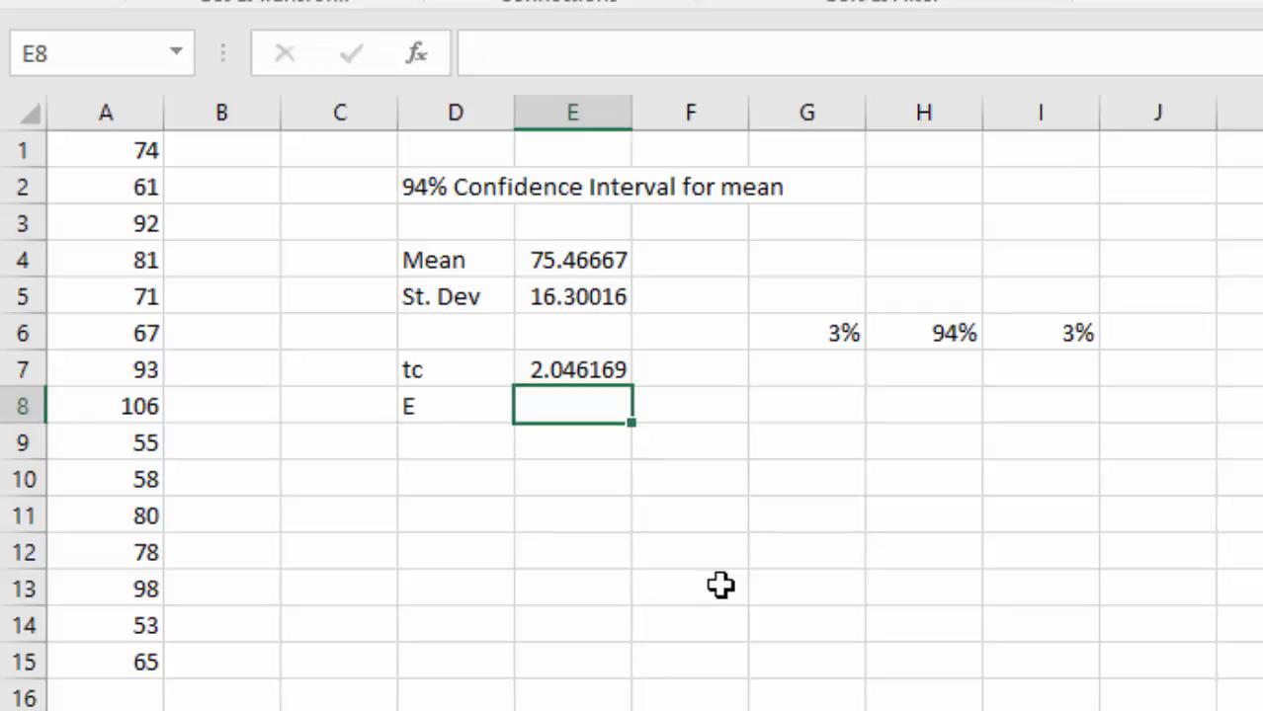
text(=)
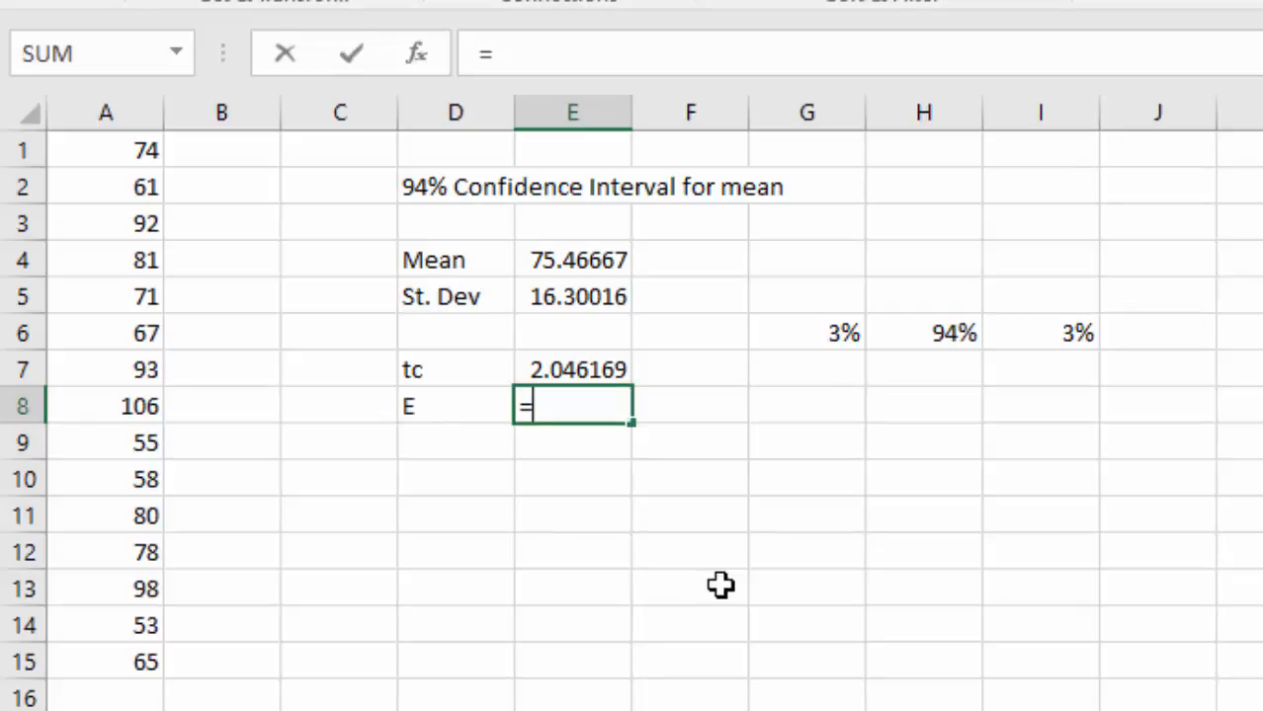
click(561, 368)
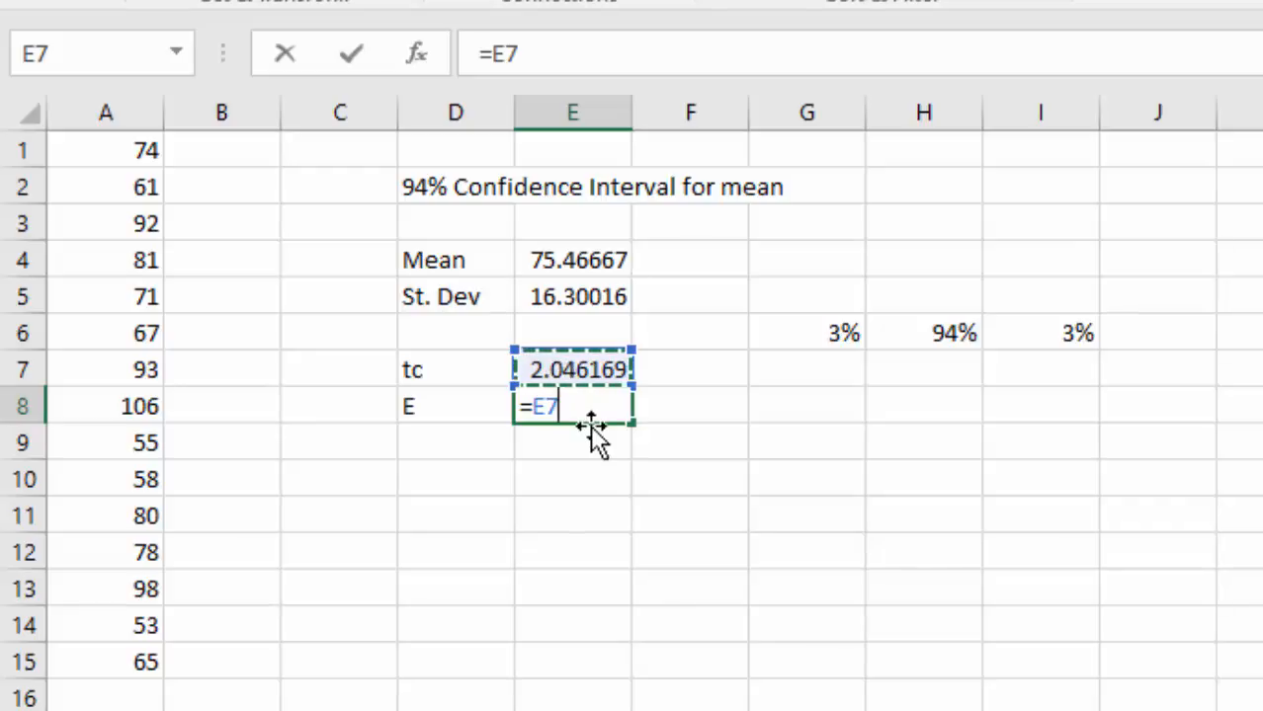
text(*)
click(562, 291)
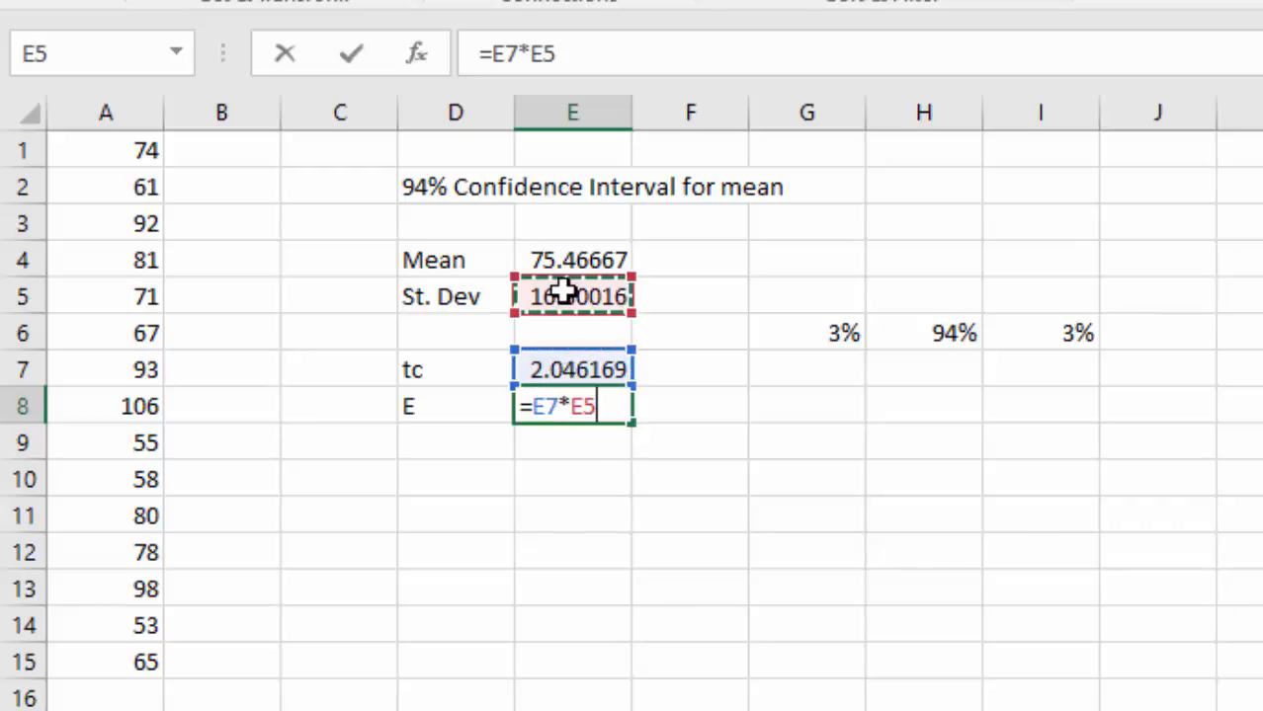
text(/sqrt()
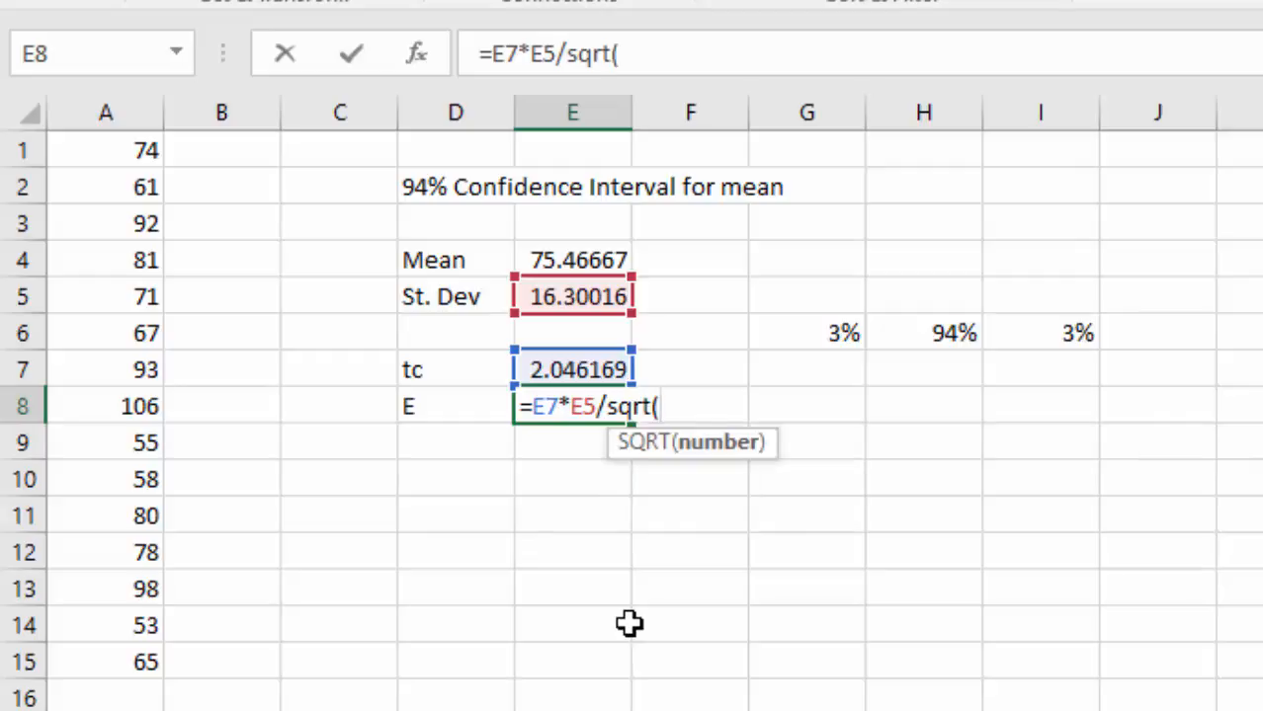
text(15))
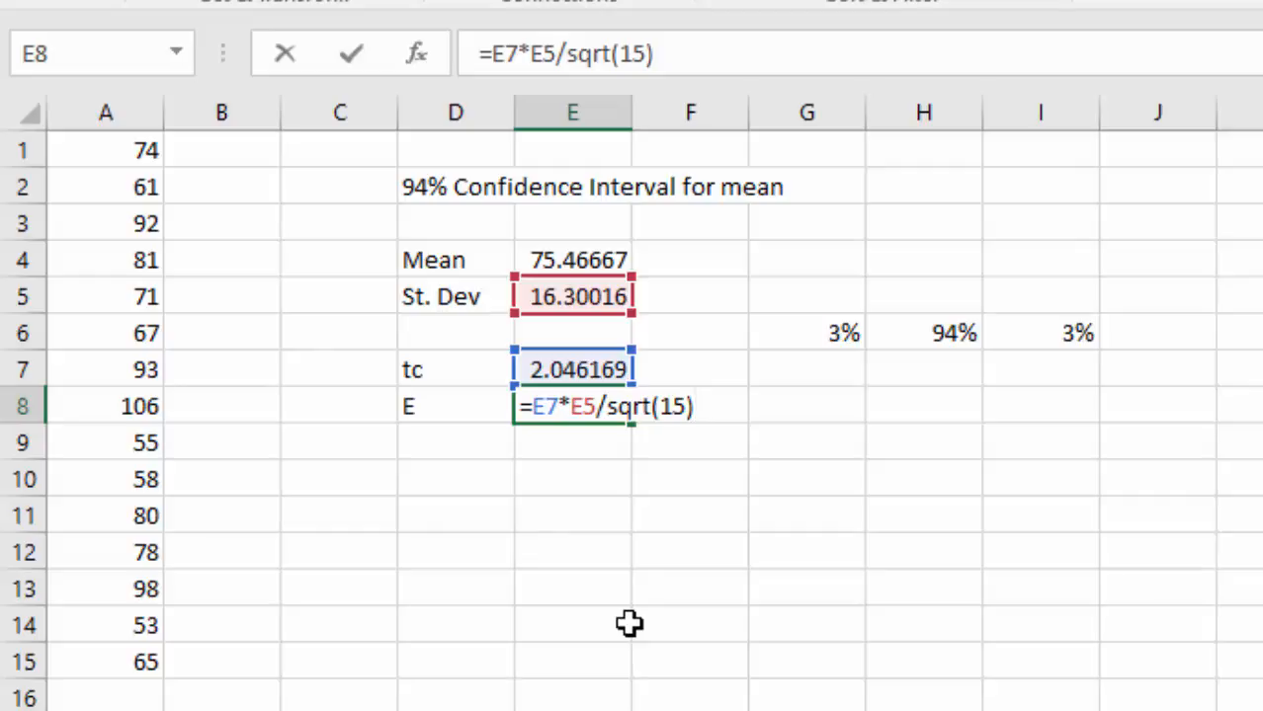
key(Return)
Label cell D10 "Low" and cell D11 "High" for the interval limits
key(Down)
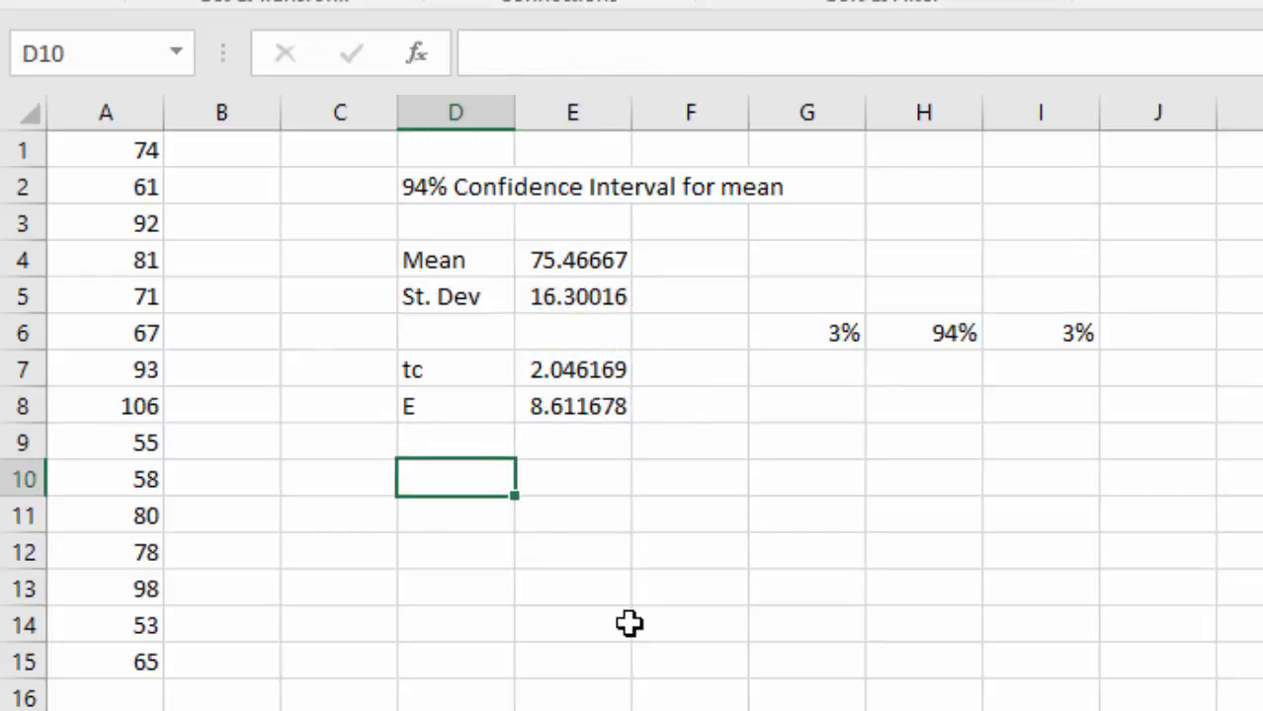
text(Low)
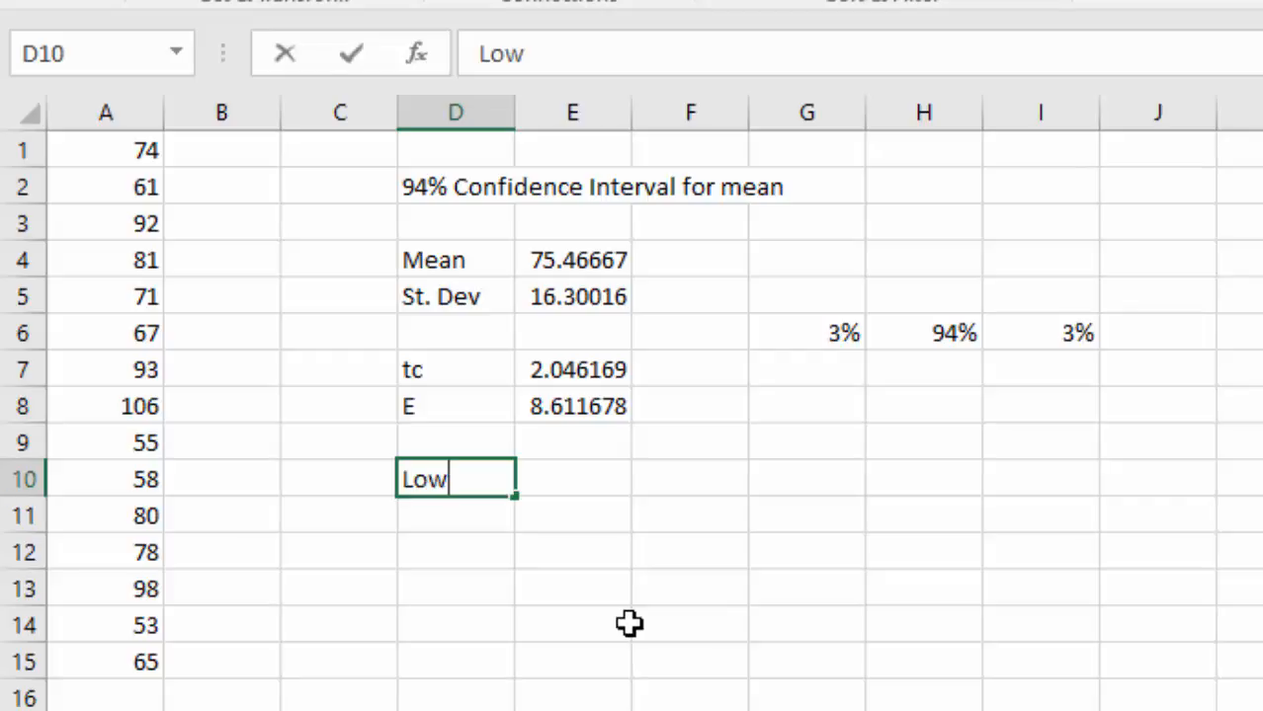
key(Return)
text(High)
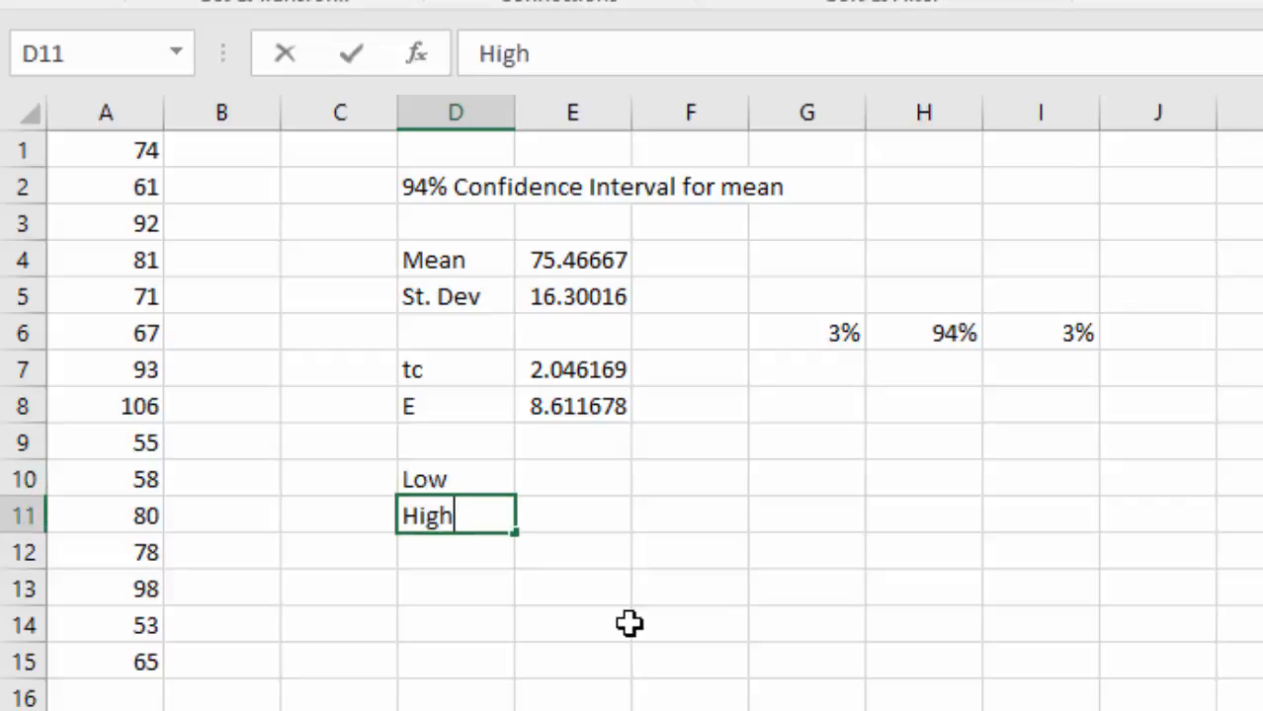
key(Tab)
Calculate the lower interval limit in E10 as the mean minus the margin of error, E4-E8
key(Up)
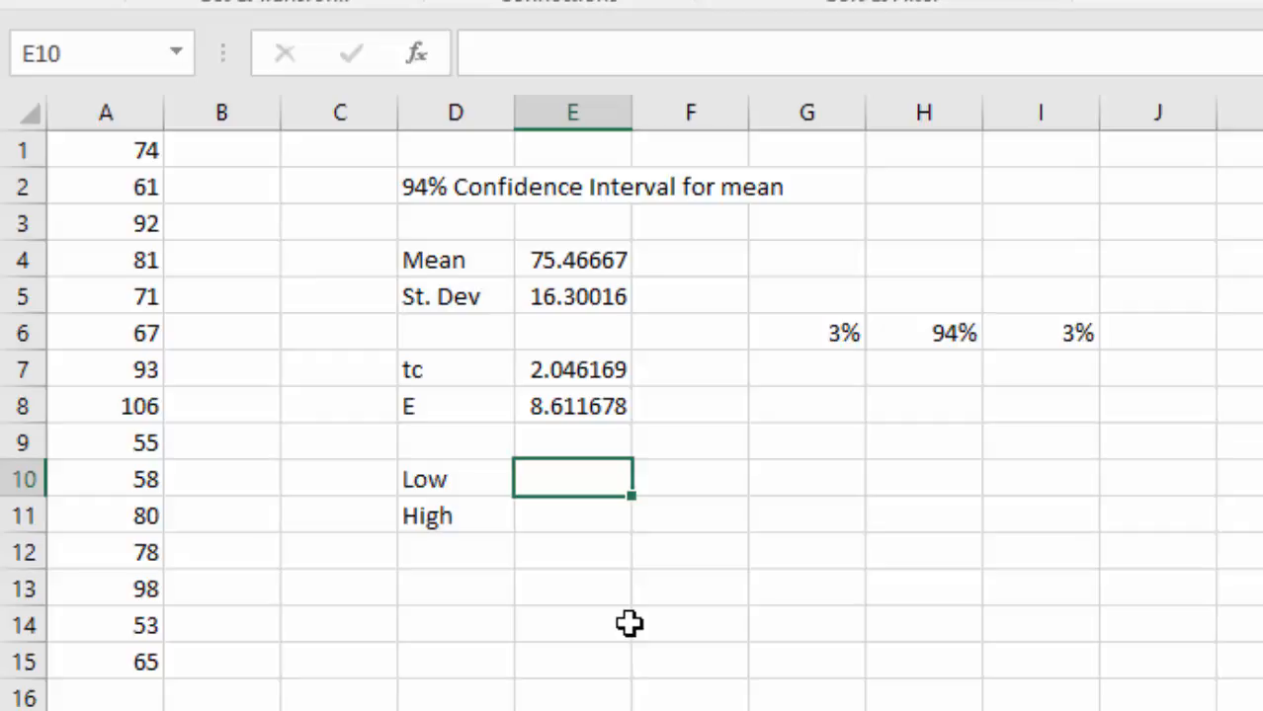
text(=)
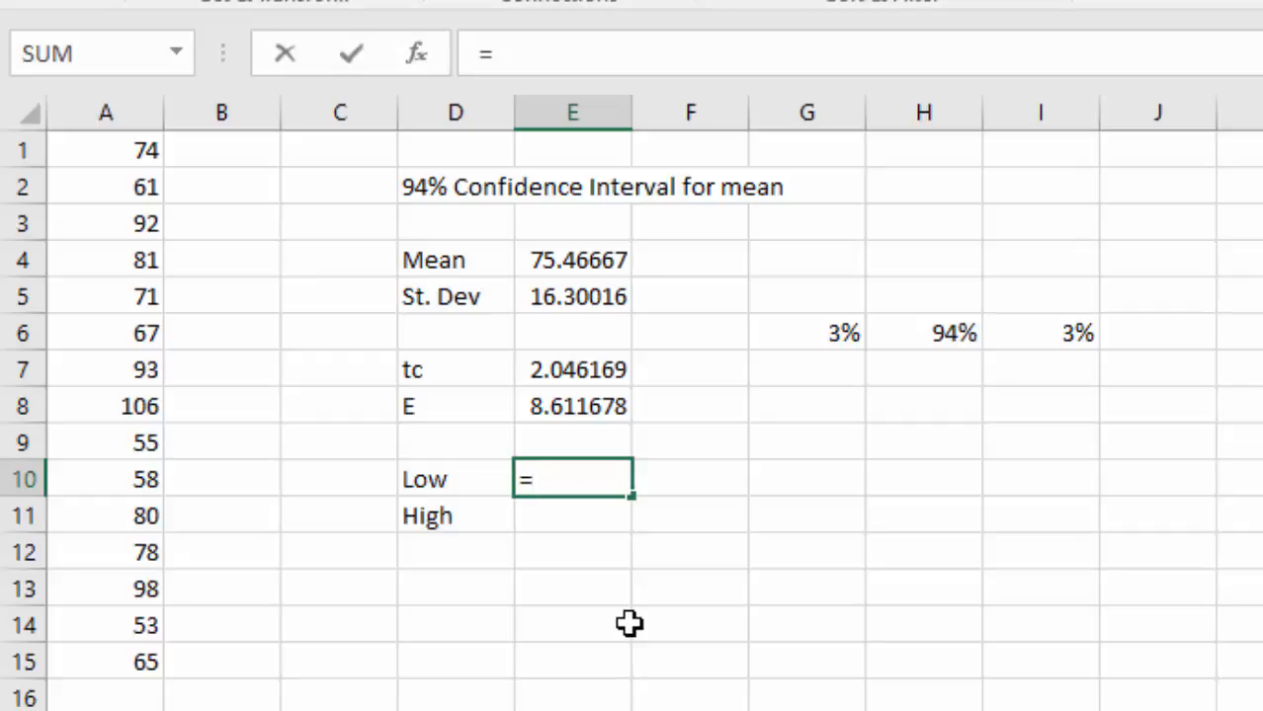
click(560, 265)
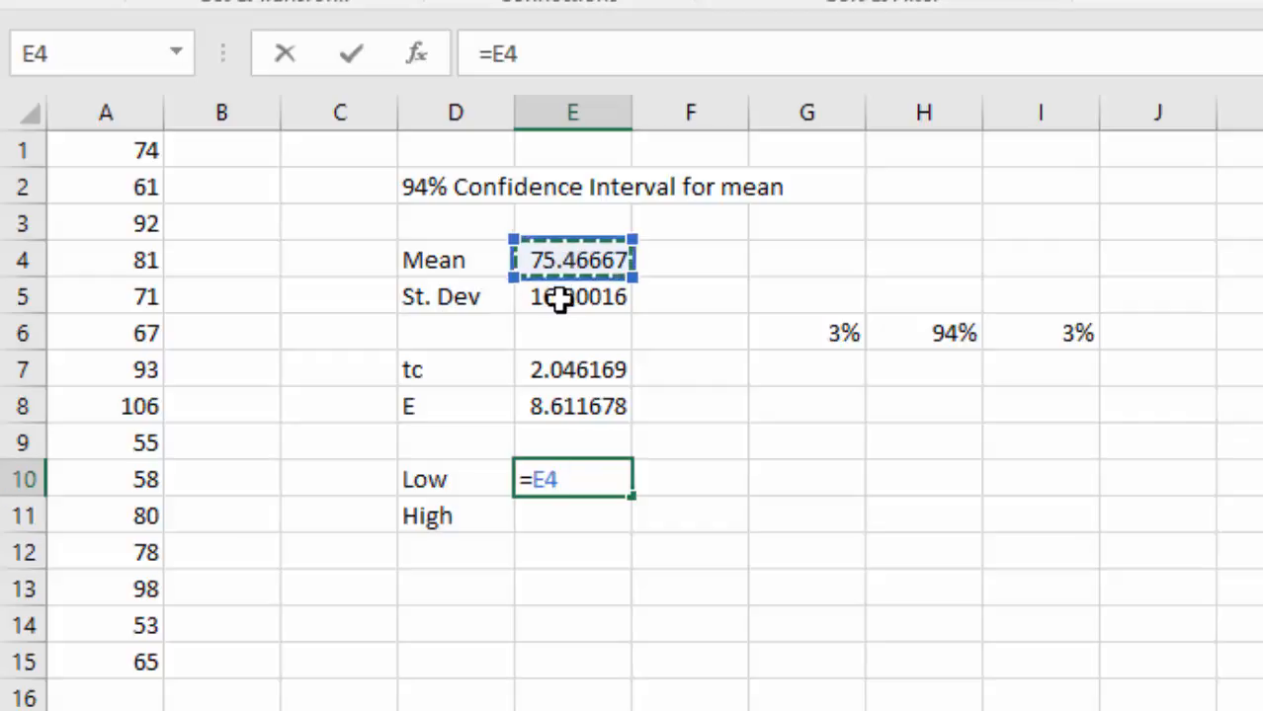
text(-)
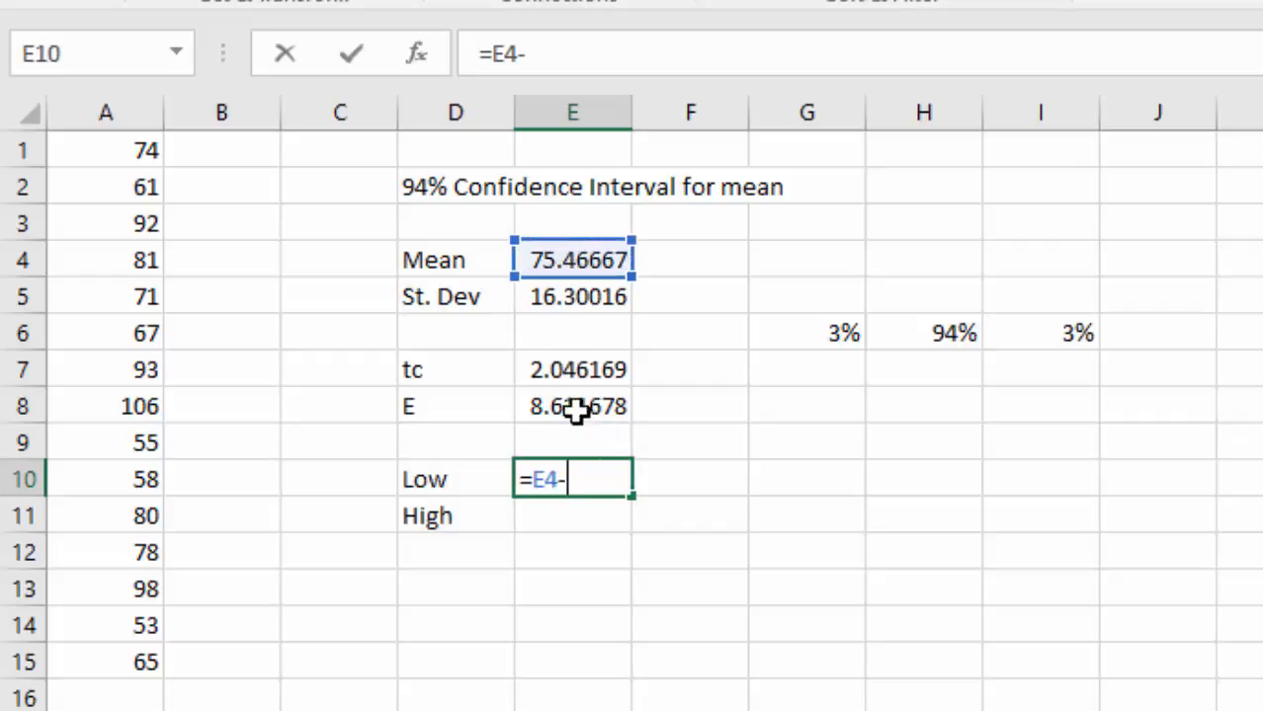
click(569, 409)
key(Return)
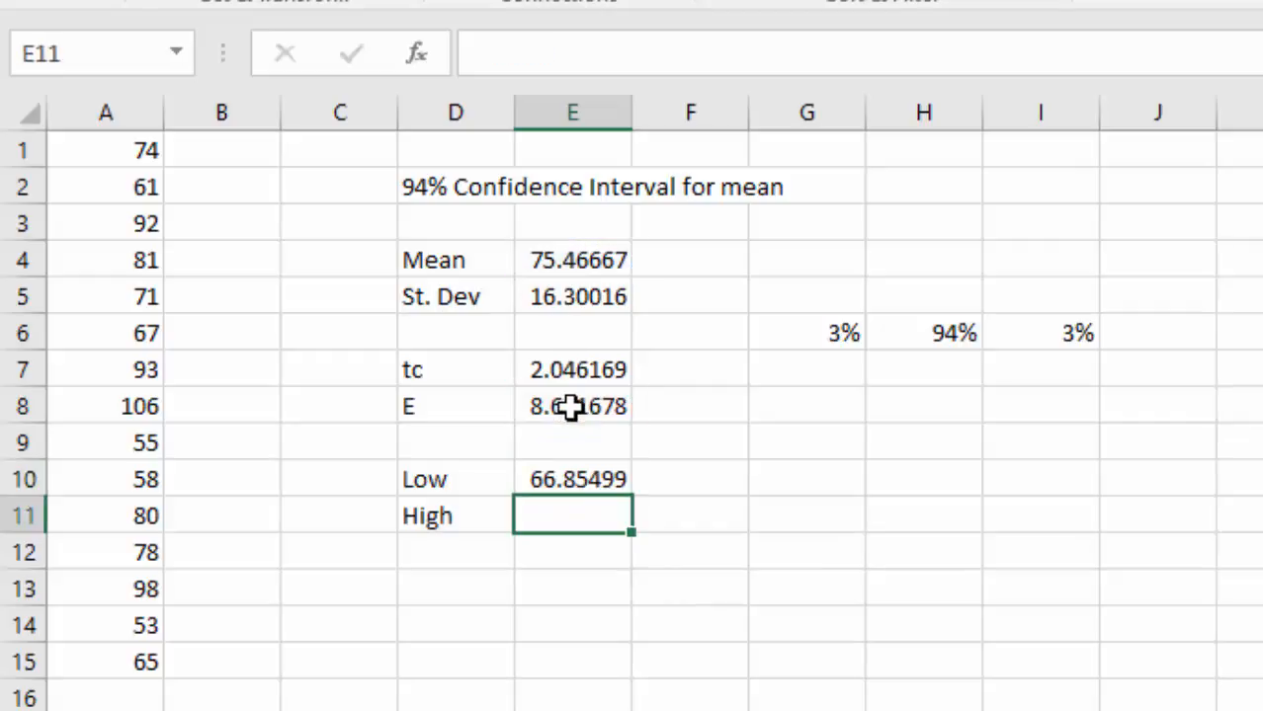
Calculate the upper interval limit in E11 as the mean plus the margin of error, E4+E8
text(=)
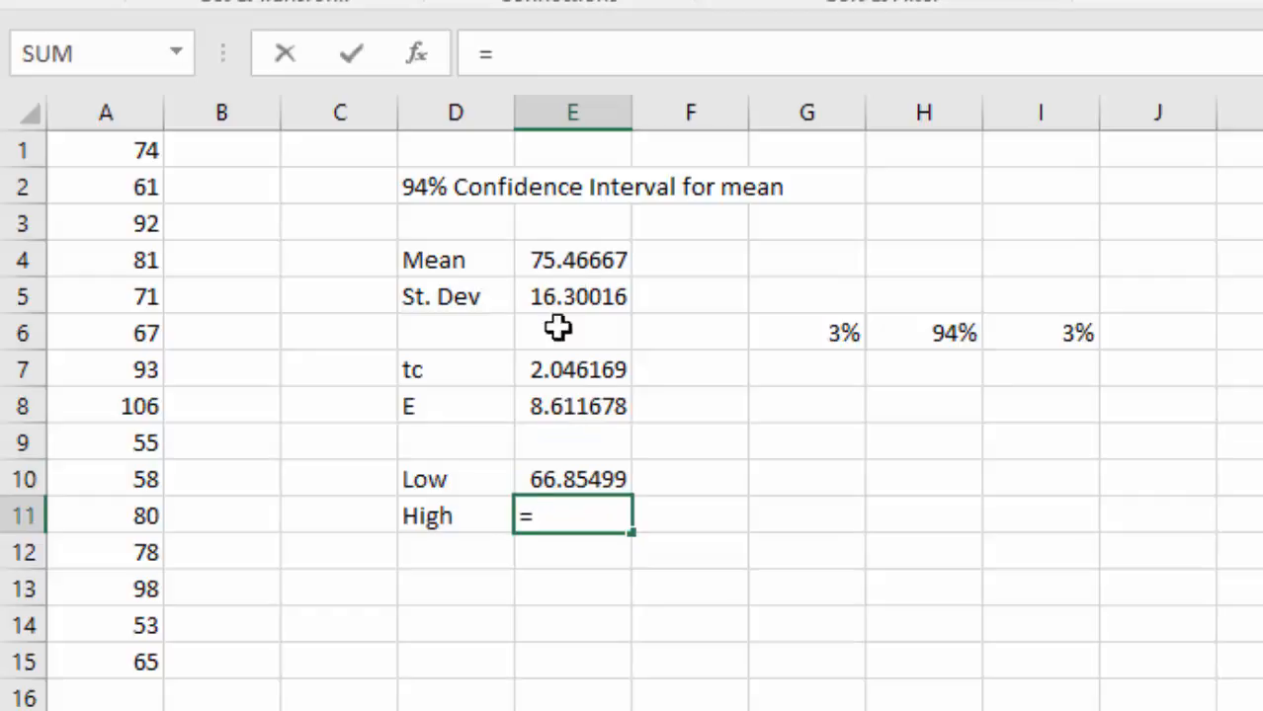
click(581, 259)
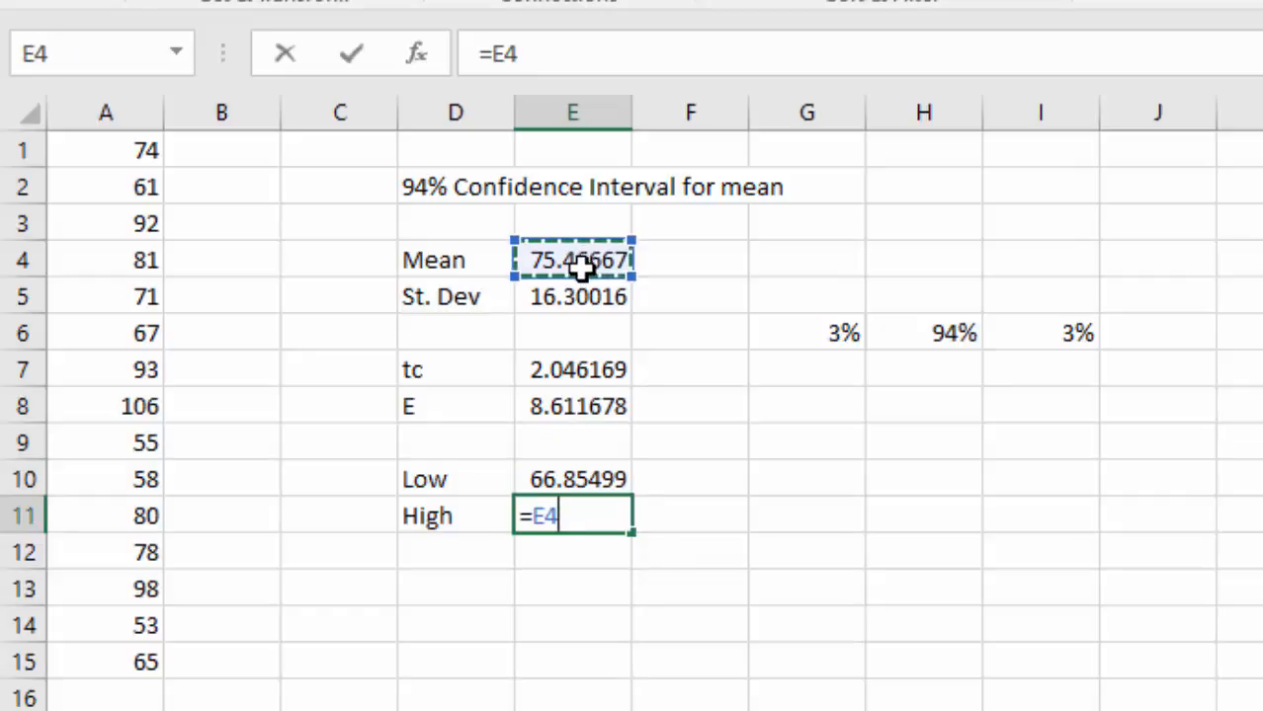
text(+)
click(576, 406)
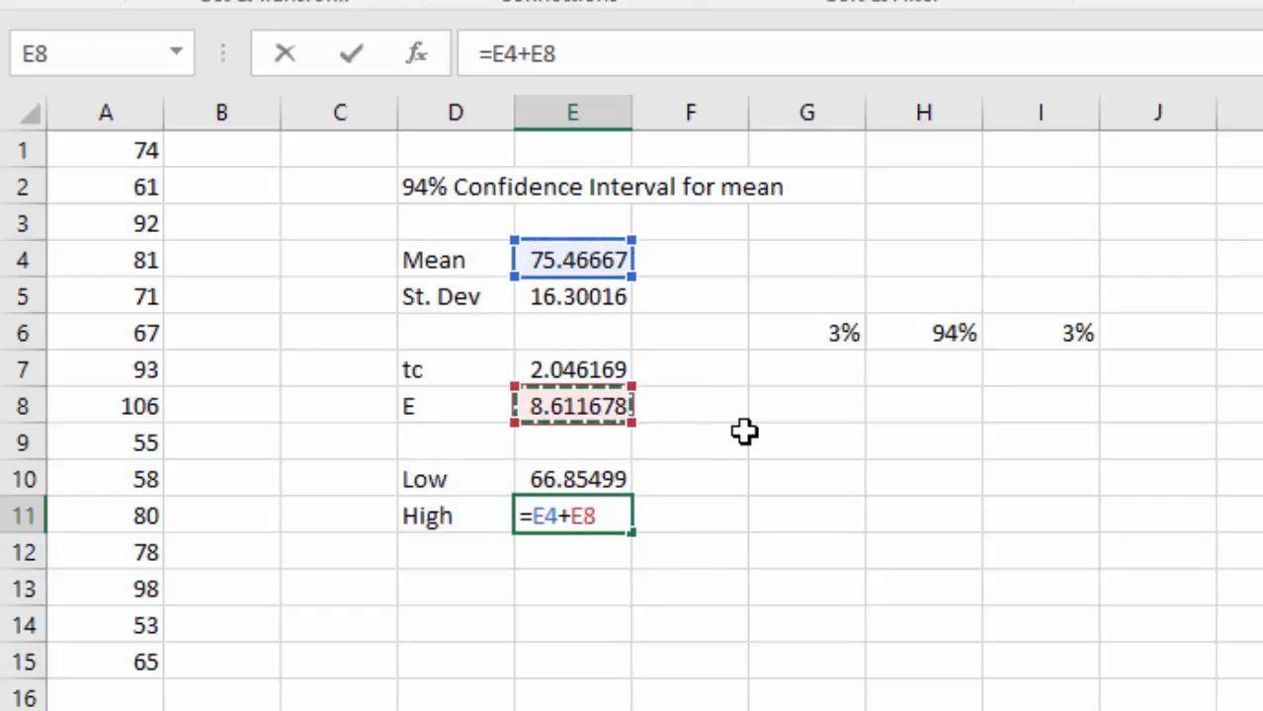
key(Return)
Write the rounded confidence interval as the text "(66.9,84.1)" in cell E13
key(Return)
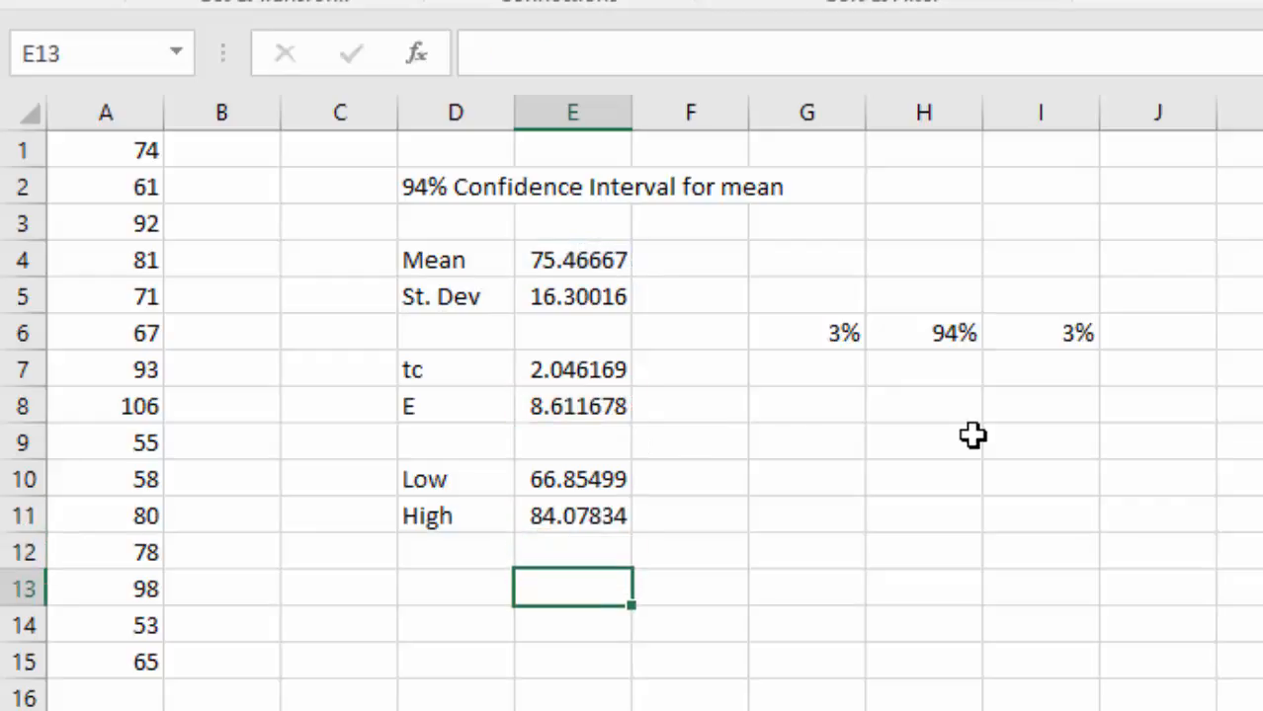
text(()
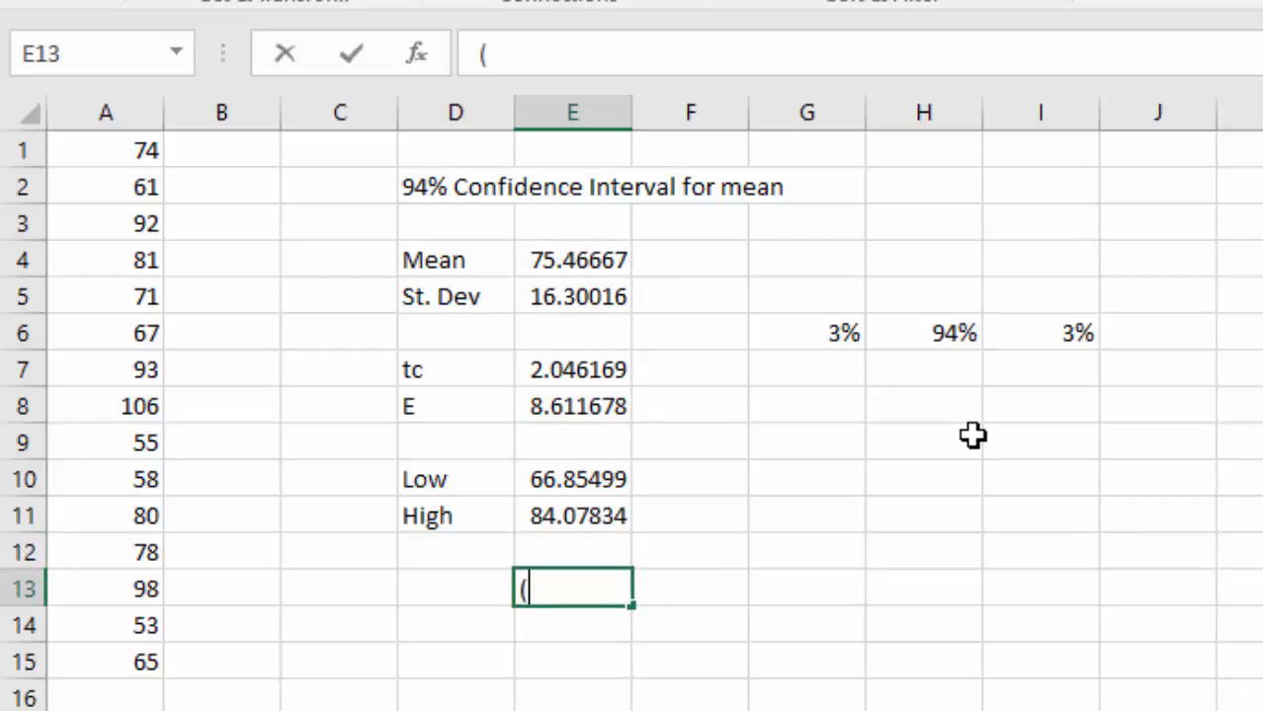
text(66)
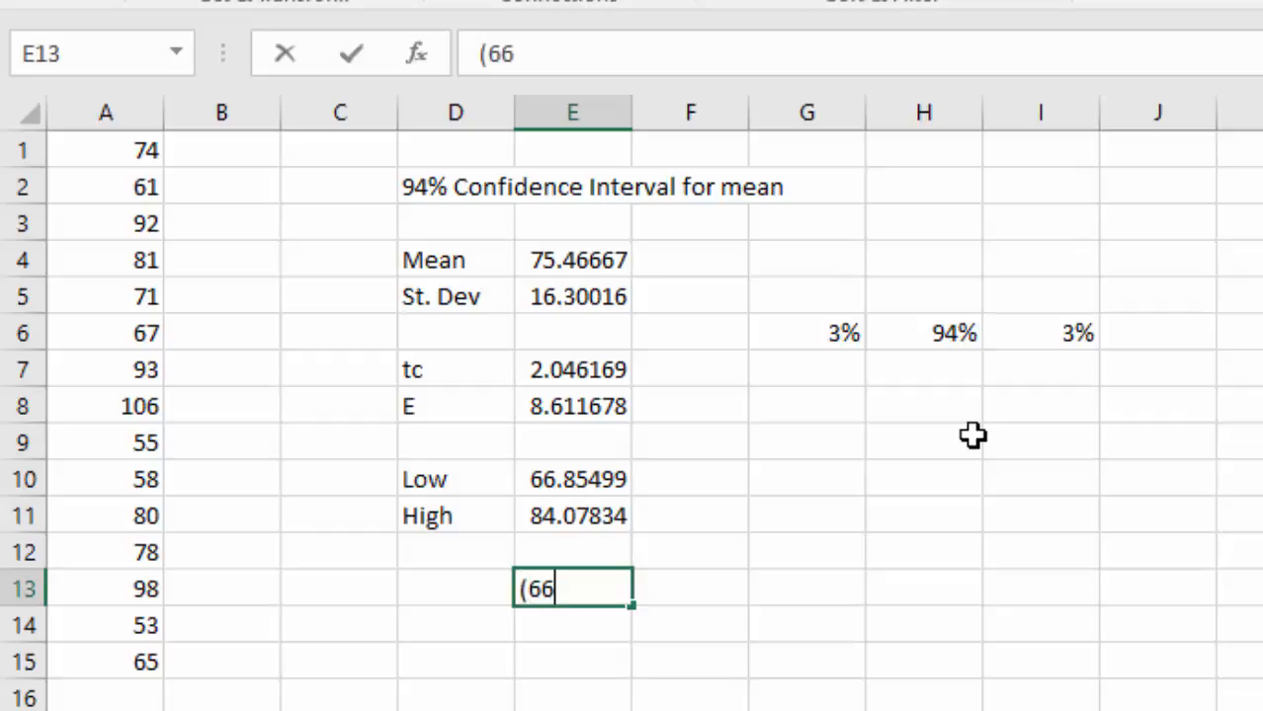
text(.9,)
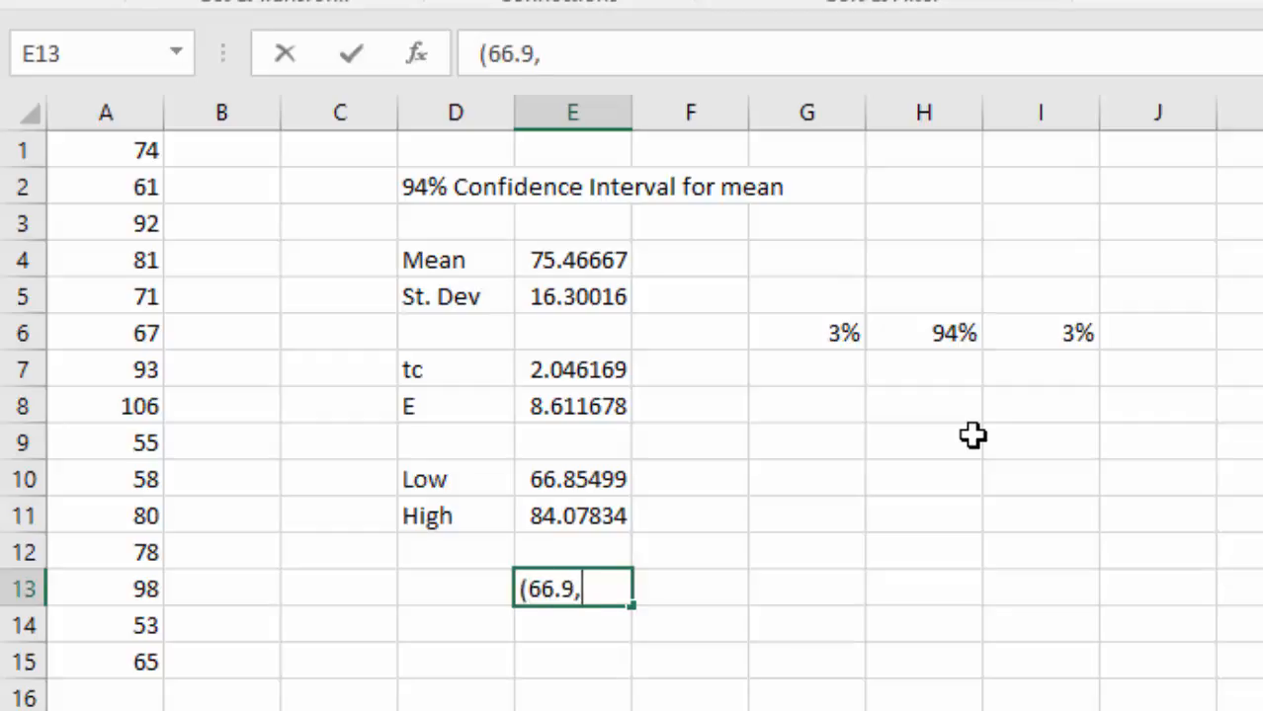
text(84.1))
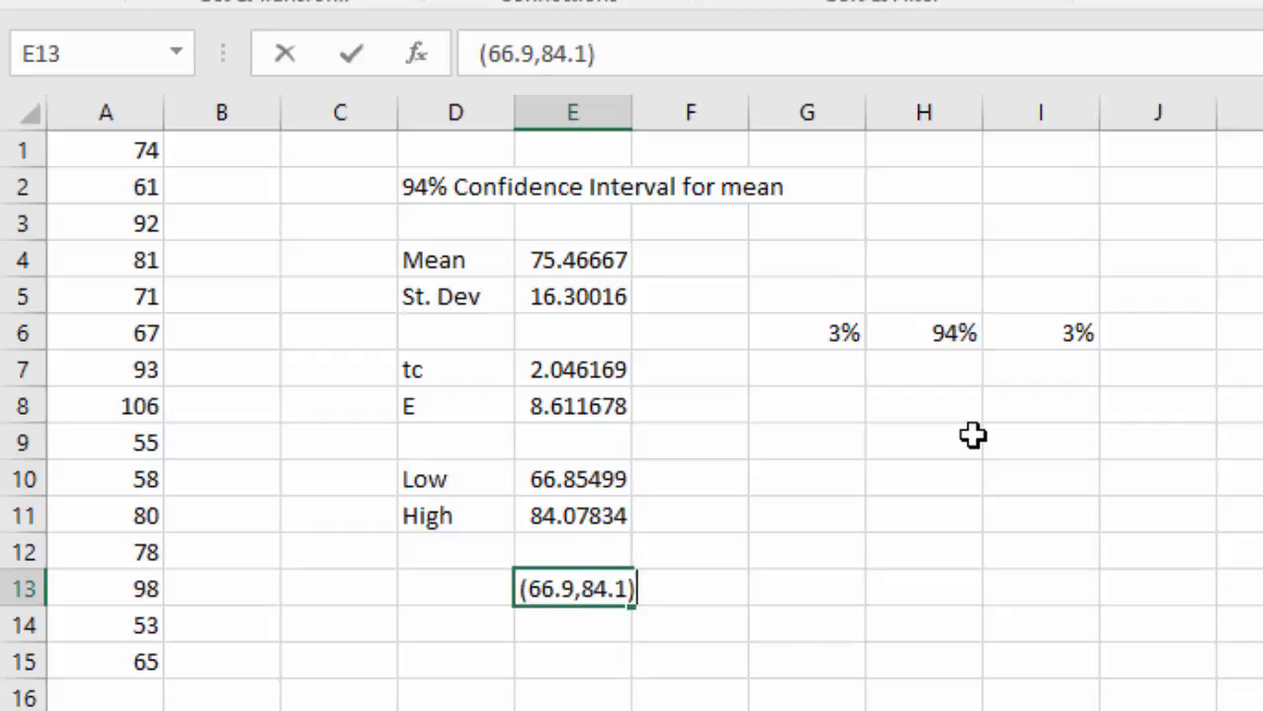
key(Return)
key(Return)
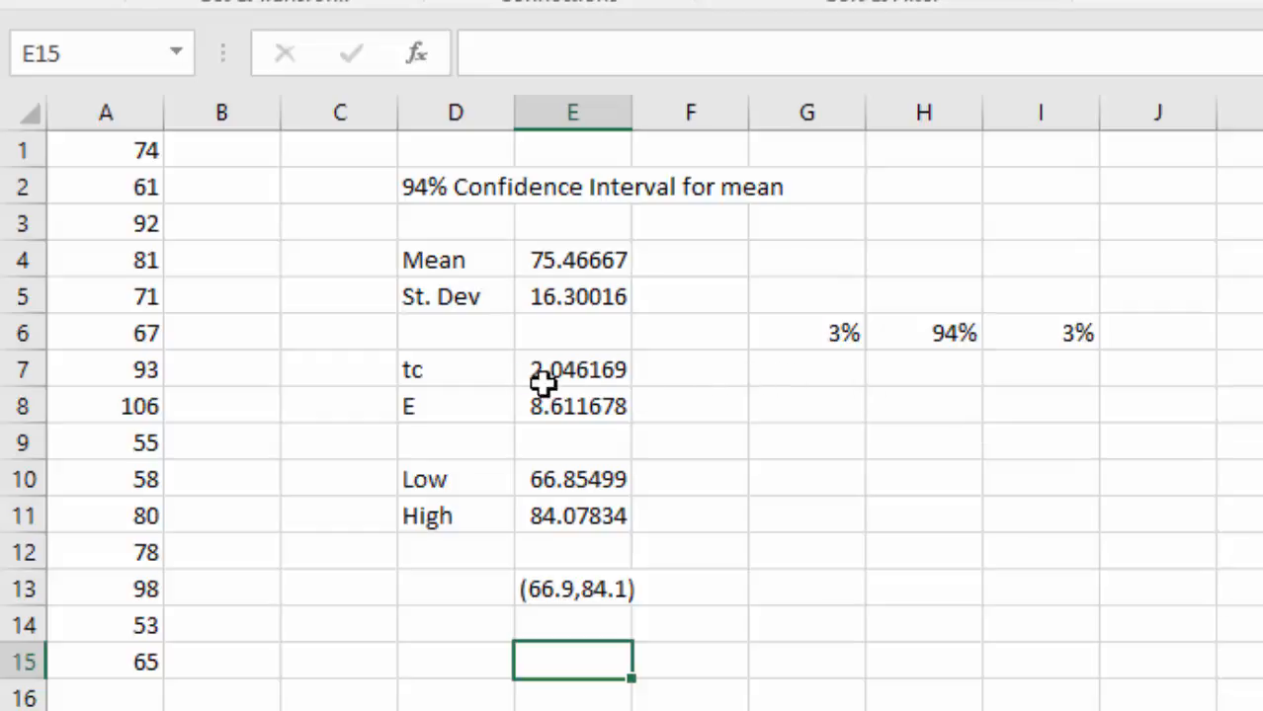
Review the critical t value's label, the end of the data in column A and the T.INV formula in E7
click(445, 374)
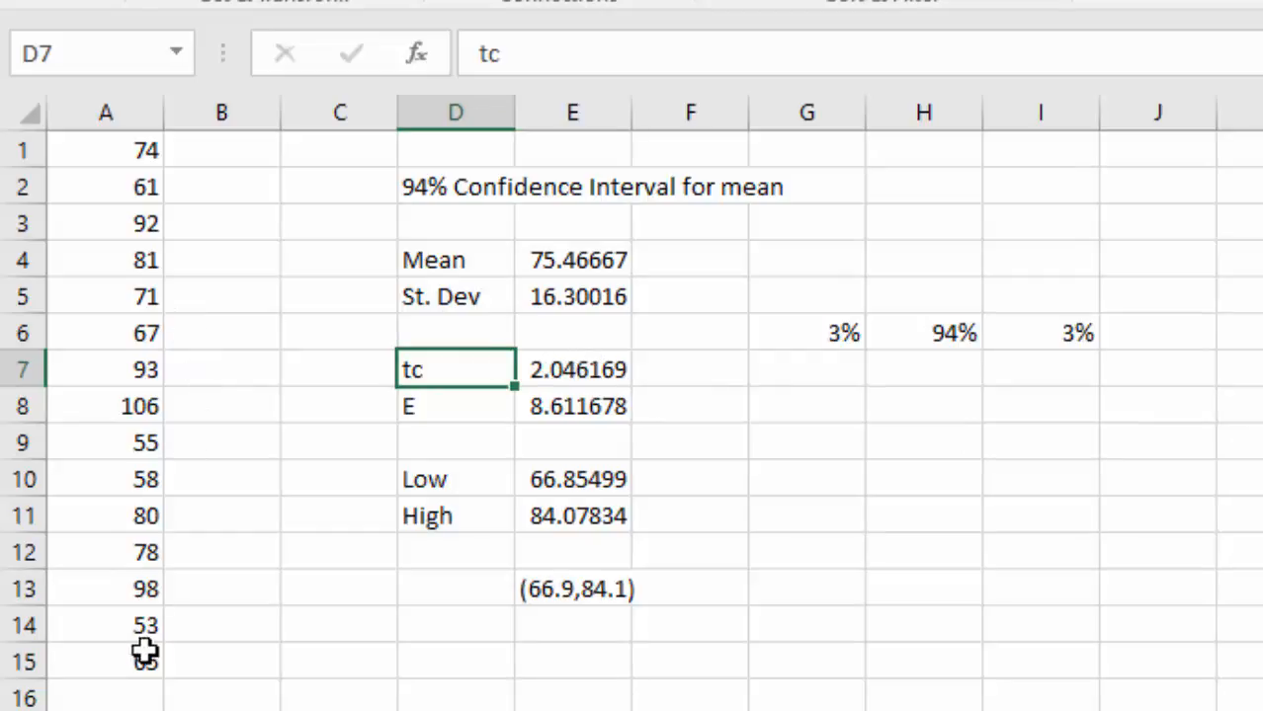
click(198, 658)
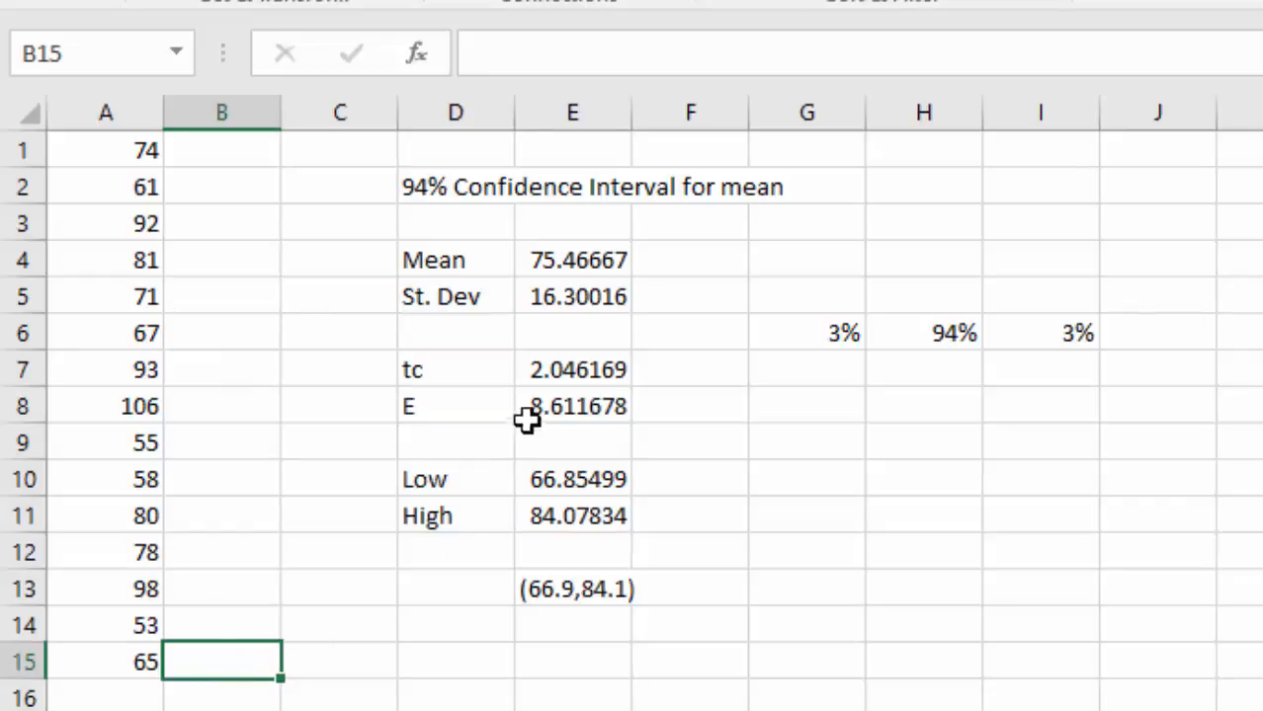
click(551, 370)
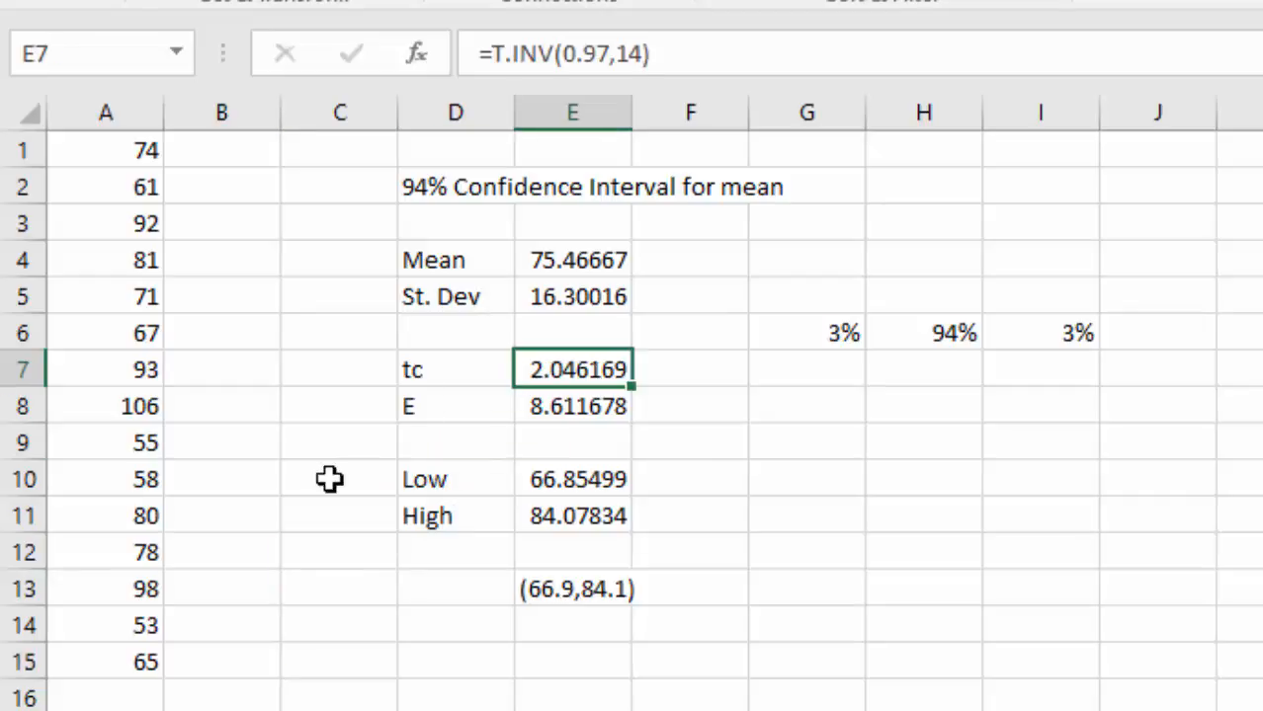